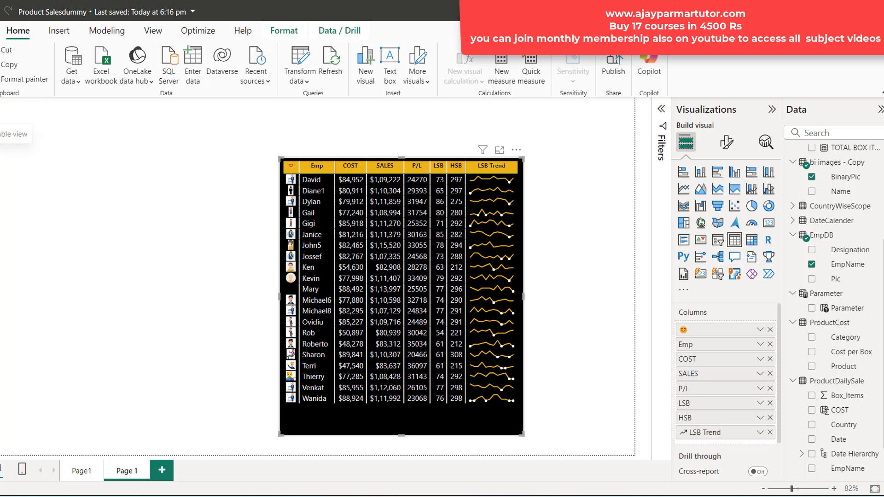
# Inspect the relationship between the EmpDB and ProductDailySale tables in the data model, and return to the report.
pyautogui.click(1, 150)
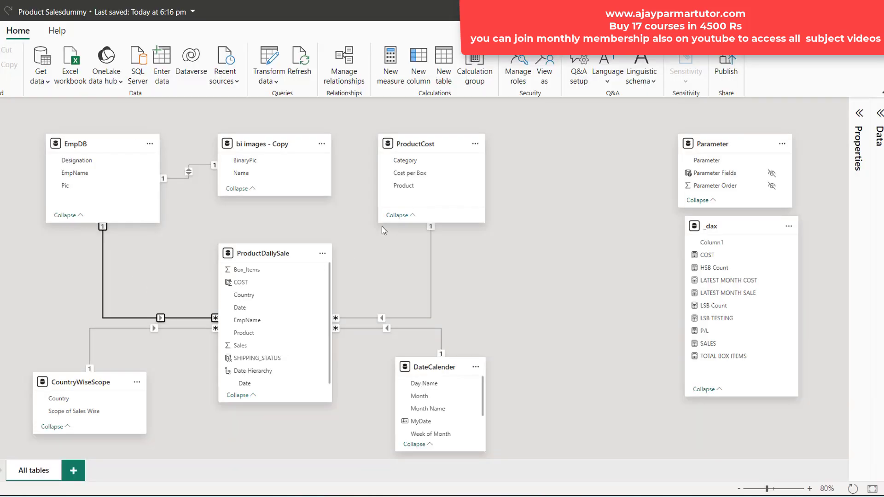
pyautogui.click(103, 261)
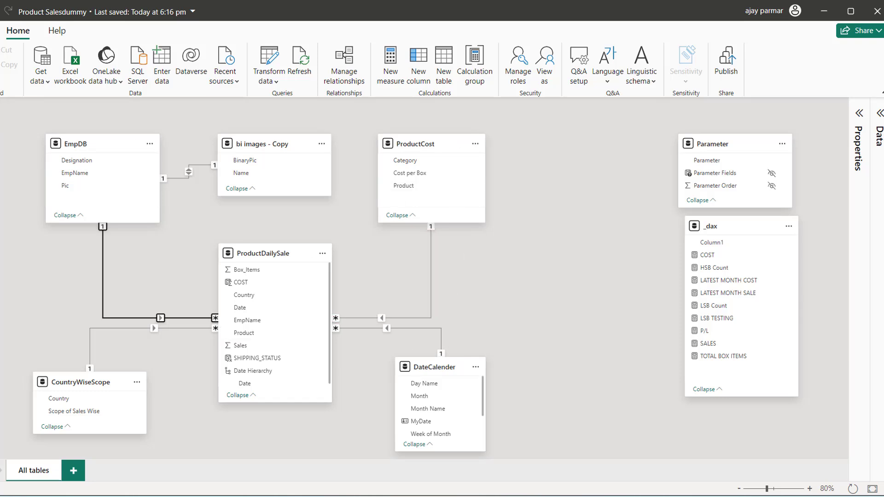
pyautogui.click(2, 109)
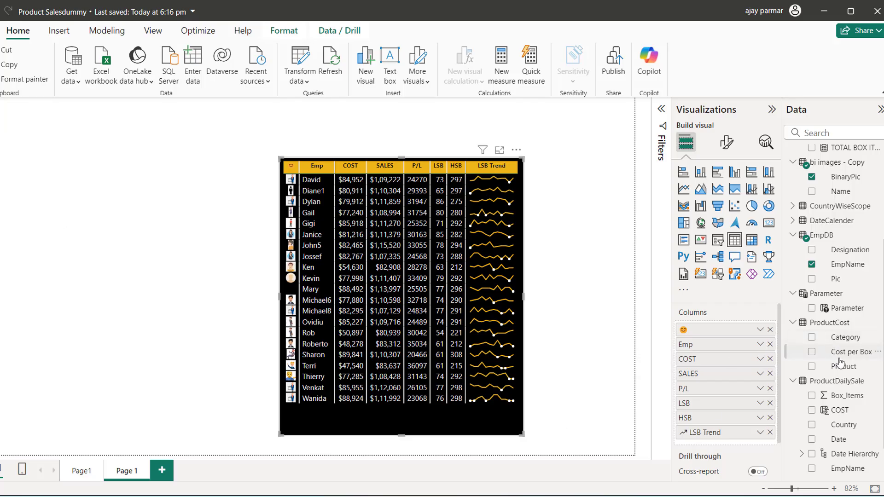
# Replace the table's Emp and picture columns with Product from ProductCost, and widen the visual to fit the LSB Trend column.
pyautogui.moveTo(843, 367); pyautogui.dragTo(712, 343)
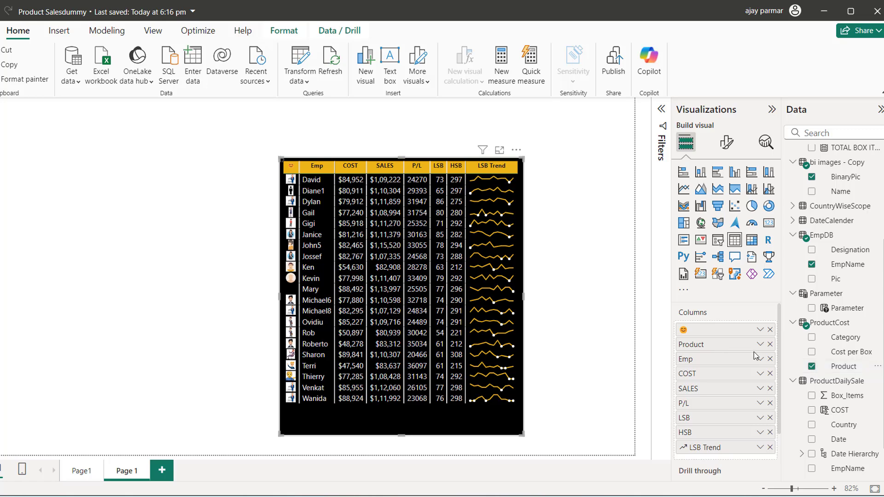
pyautogui.click(770, 359)
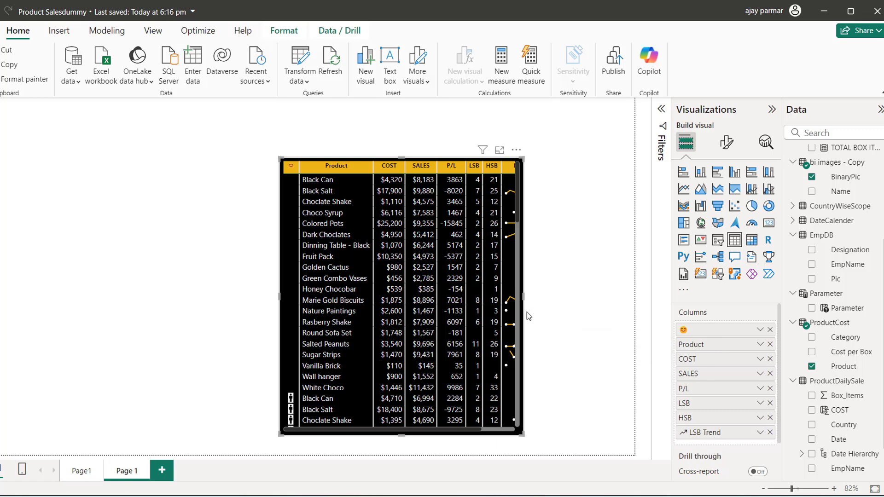
pyautogui.moveTo(530, 298); pyautogui.dragTo(574, 300)
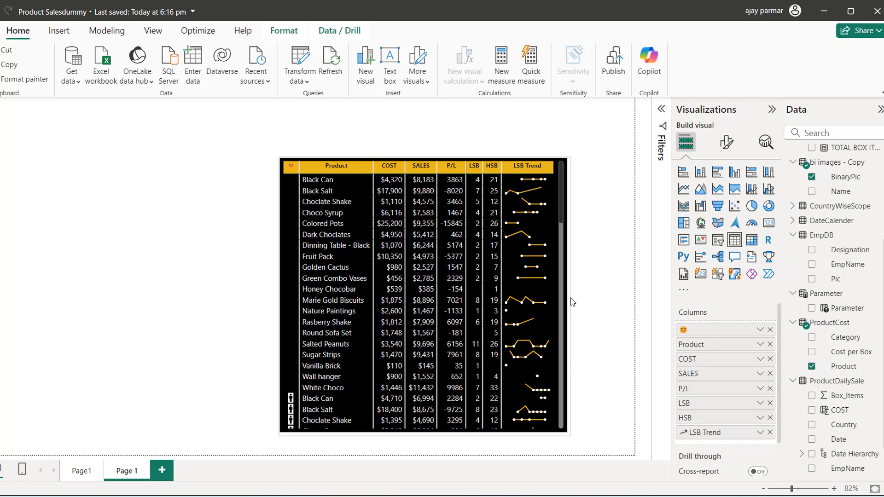
pyautogui.click(769, 330)
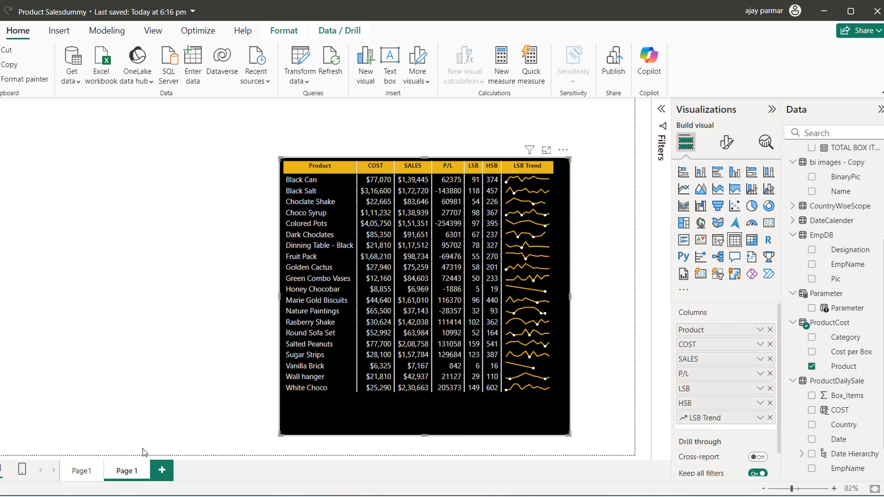
# Move the product table from Page 1 onto the dashboard page Page1.
pyautogui.press('Delete')
pyautogui.click(82, 470)
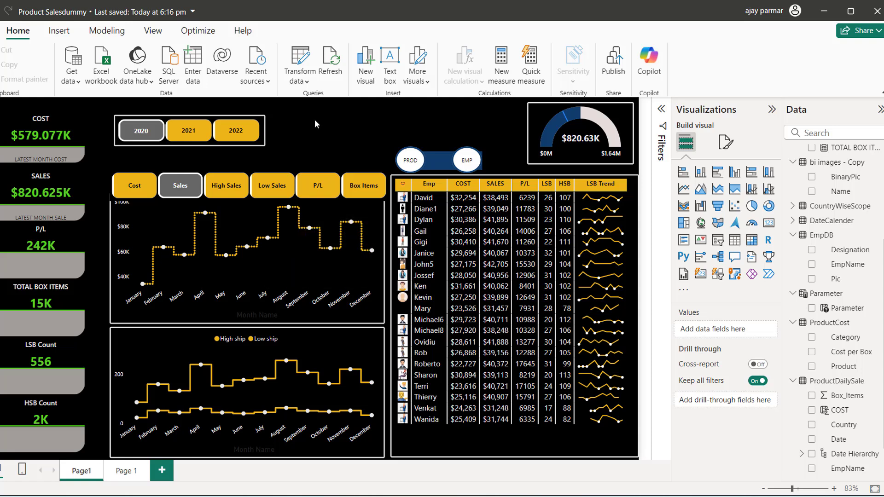
pyautogui.hotkey('ctrl', 'v')
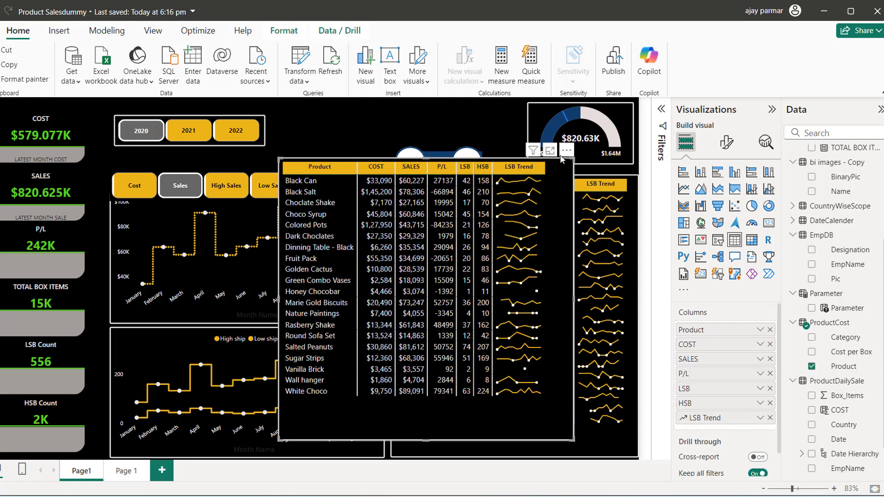
# Narrow the product table to match the employee table's width, and place it beside that table over the line charts.
pyautogui.moveTo(562, 158); pyautogui.dragTo(382, 178)
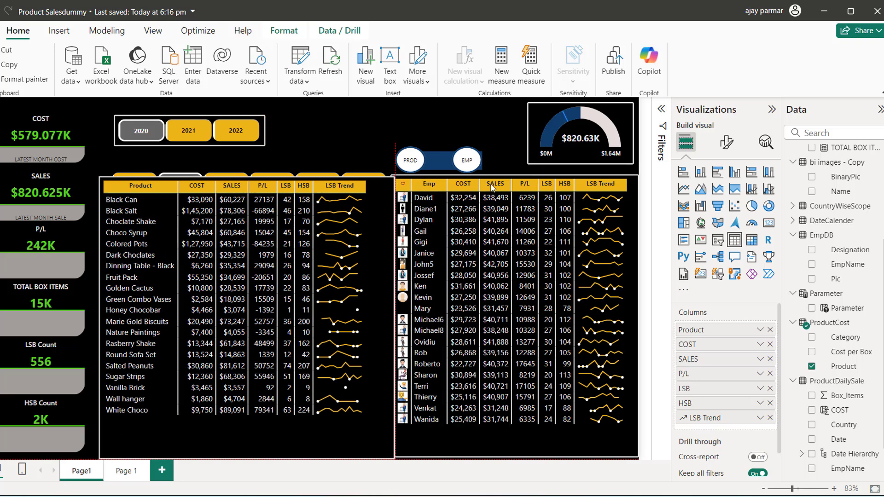
pyautogui.moveTo(492, 186); pyautogui.dragTo(653, 179)
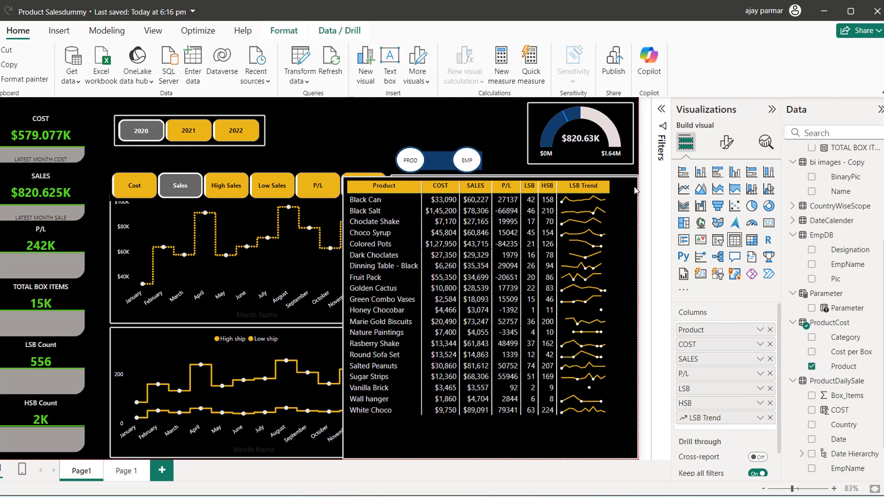
pyautogui.moveTo(626, 188); pyautogui.dragTo(613, 192)
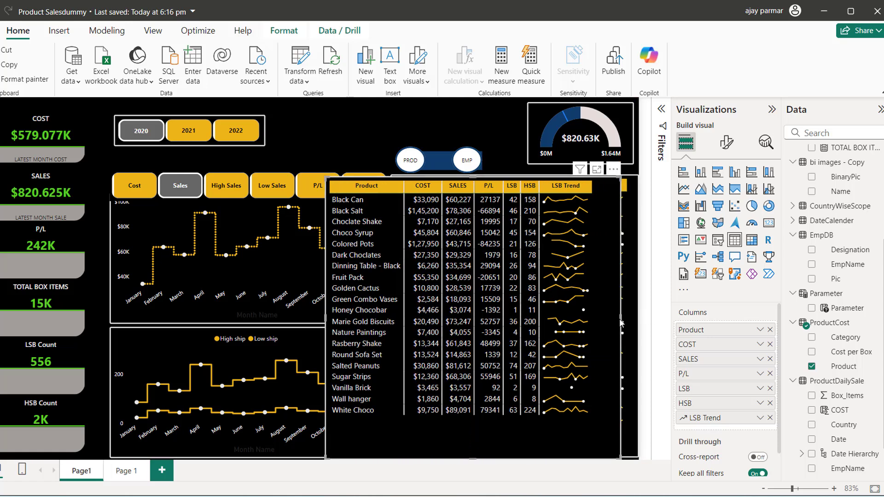
pyautogui.moveTo(621, 317); pyautogui.dragTo(597, 317)
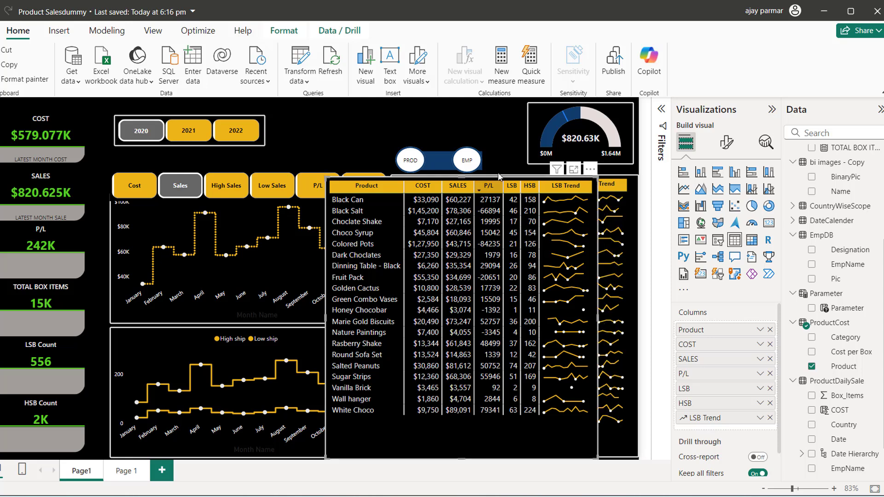
pyautogui.moveTo(586, 169); pyautogui.dragTo(645, 174)
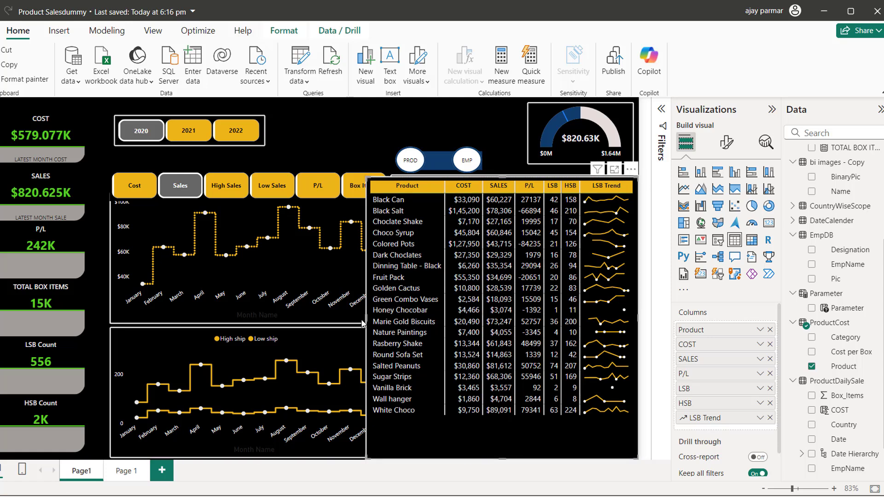
pyautogui.moveTo(366, 317); pyautogui.dragTo(387, 317)
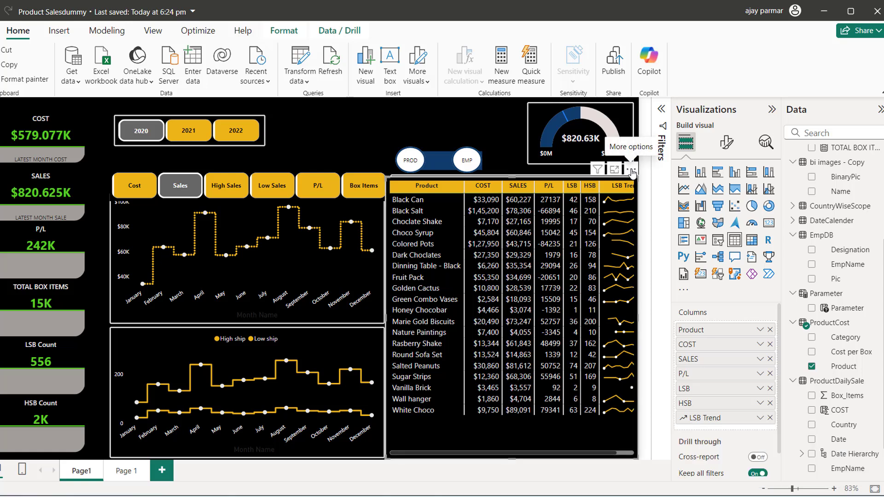
pyautogui.moveTo(632, 170); pyautogui.dragTo(631, 172)
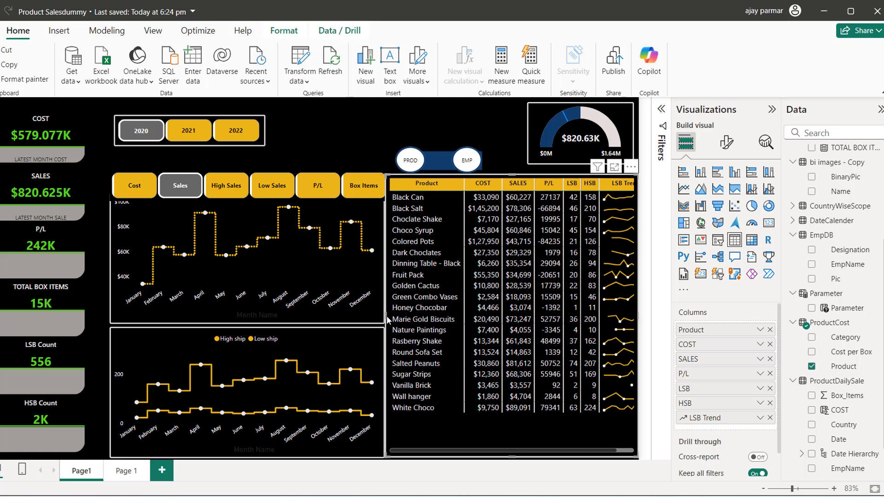
pyautogui.moveTo(388, 315); pyautogui.dragTo(394, 315)
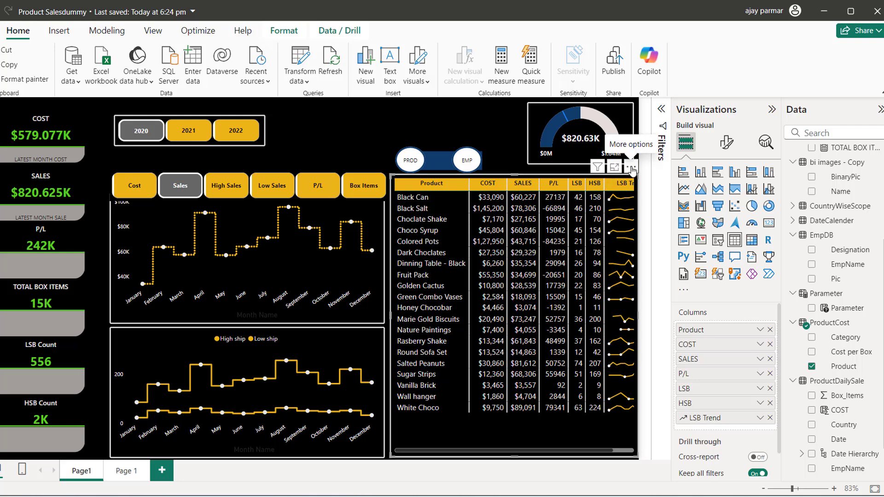
pyautogui.moveTo(632, 170); pyautogui.dragTo(369, 193)
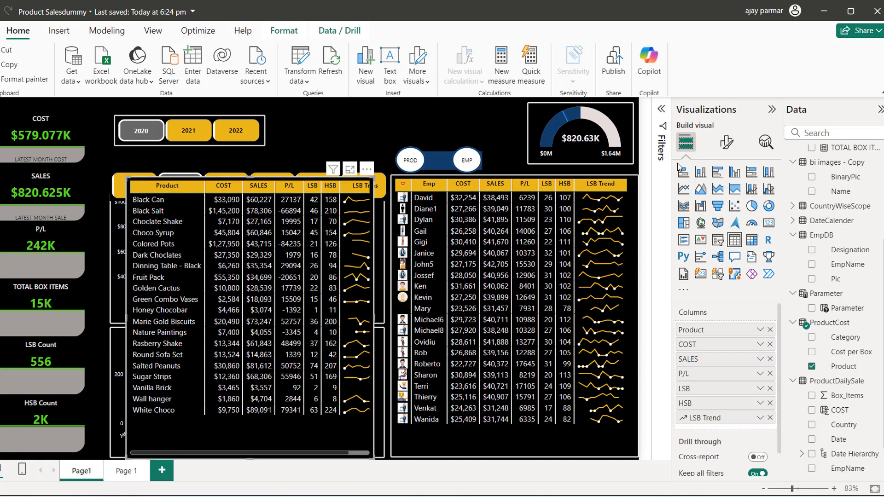
# Format the product table's column headers with a dark grey background and white text.
pyautogui.click(726, 147)
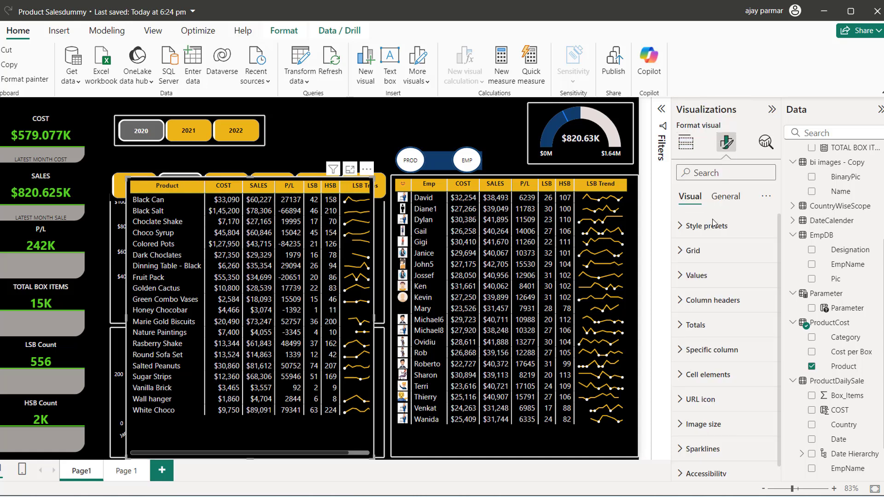
pyautogui.click(681, 307)
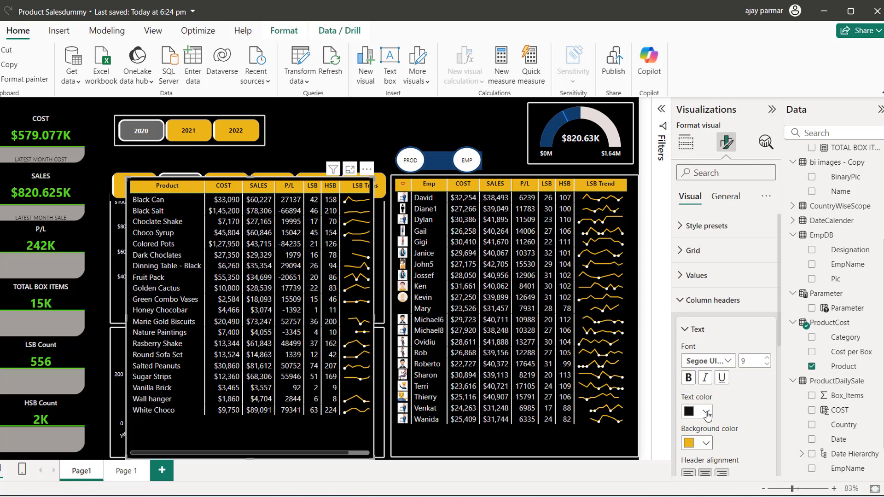
pyautogui.click(707, 444)
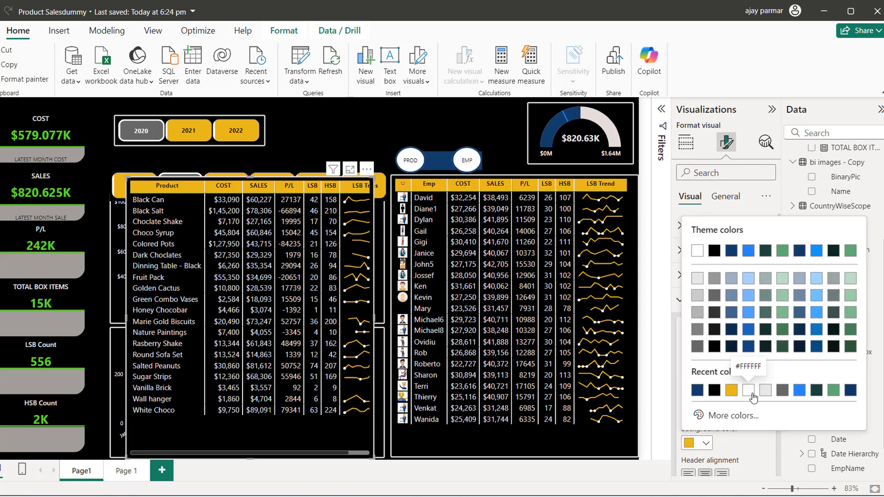
pyautogui.click(779, 392)
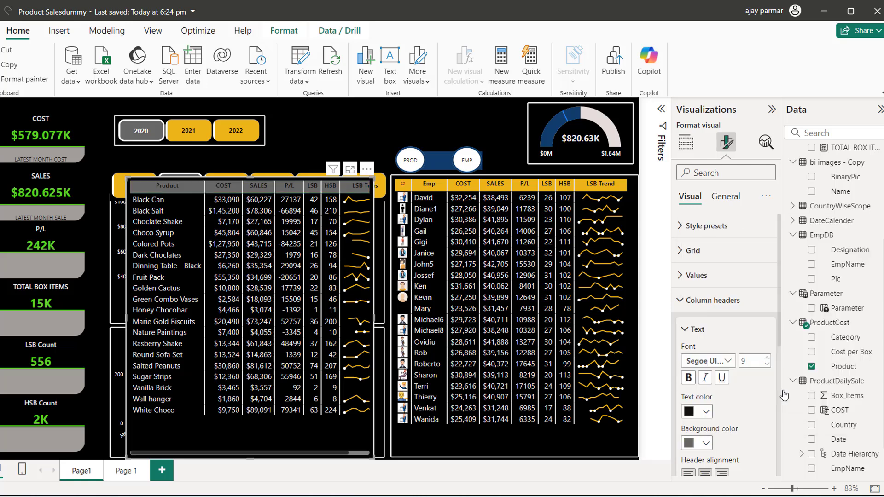
pyautogui.click(706, 412)
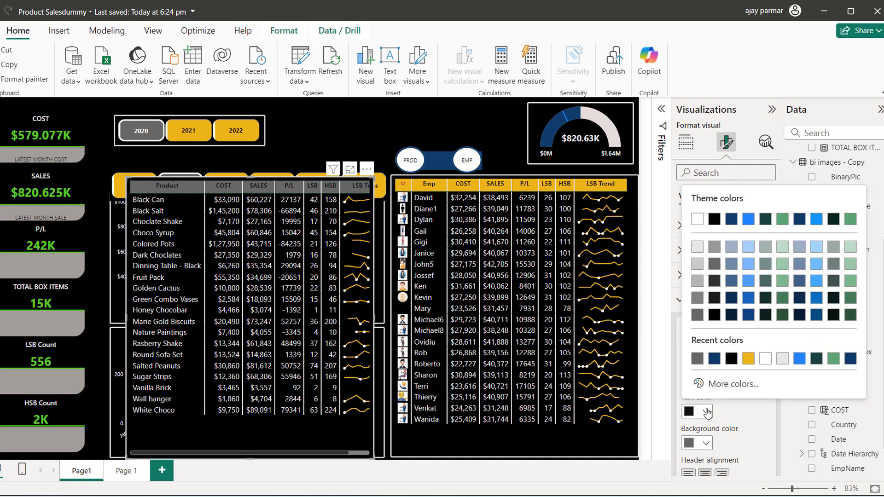
pyautogui.click(766, 359)
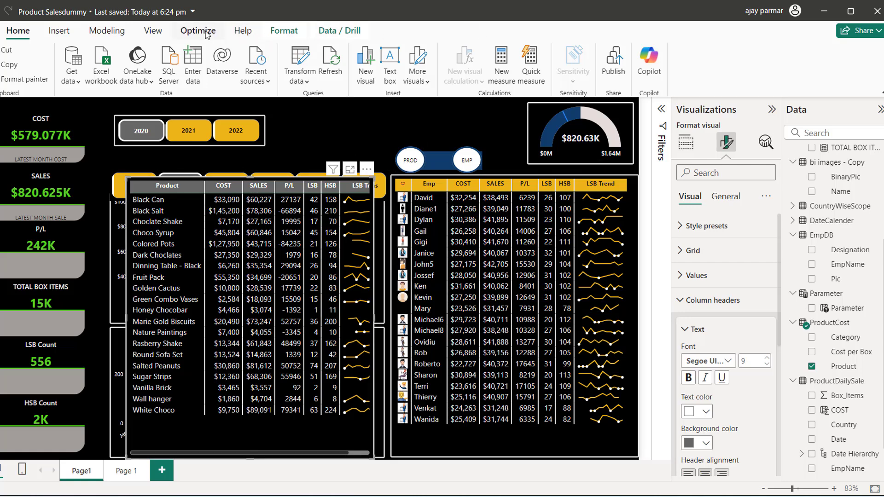
# Show the page's bookmarks and layer order, and delete the SHOWPANE and HIDEPANE bookmarks.
pyautogui.click(153, 32)
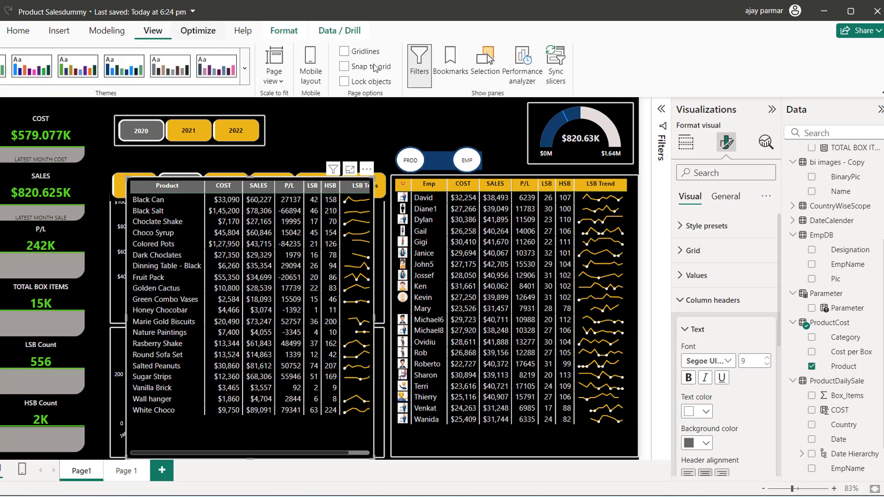
pyautogui.click(457, 70)
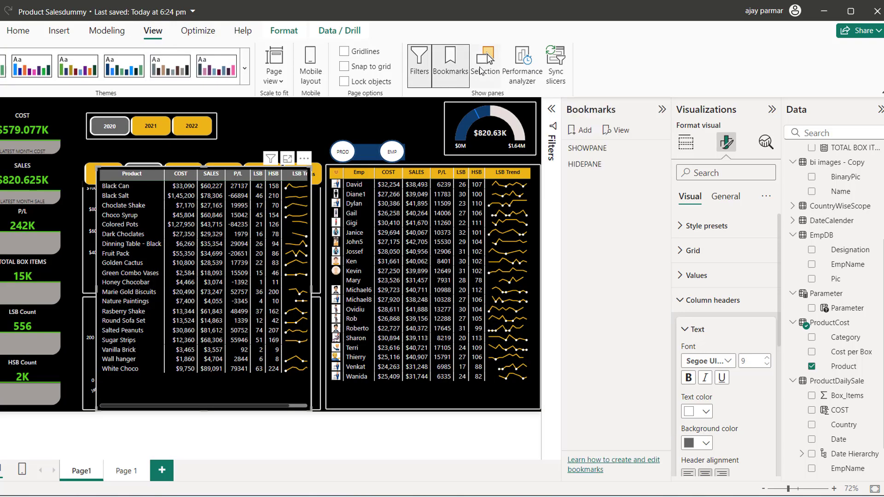
pyautogui.click(480, 70)
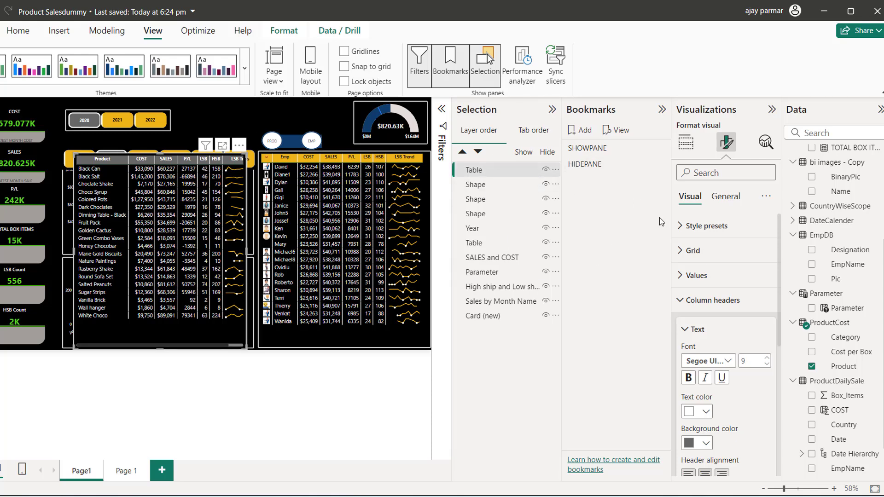
pyautogui.click(525, 170)
pyautogui.click(659, 149)
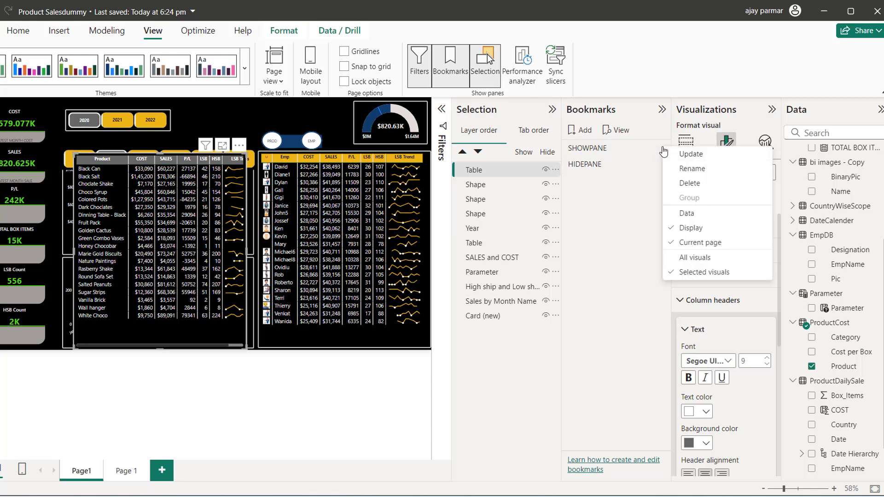
pyautogui.click(689, 184)
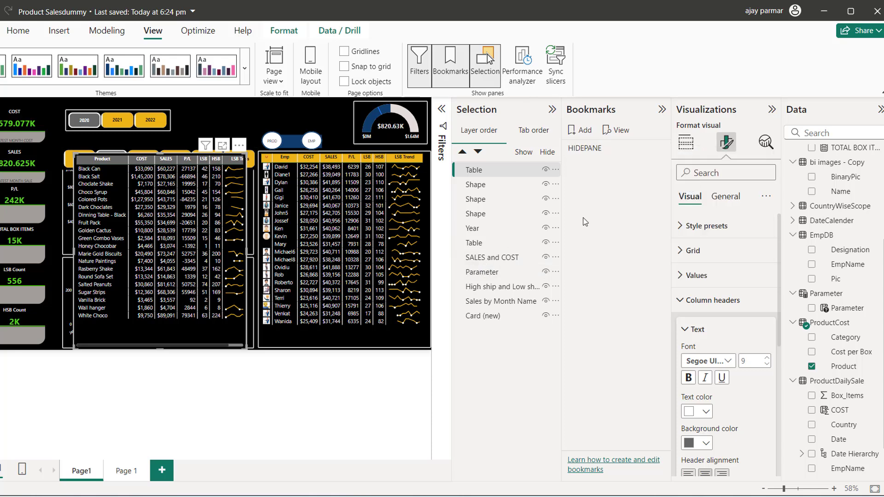
pyautogui.click(659, 150)
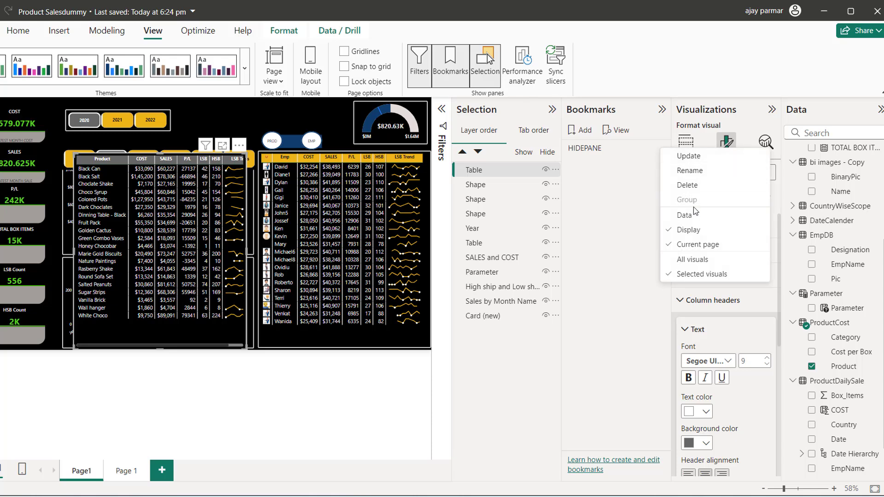
pyautogui.click(686, 184)
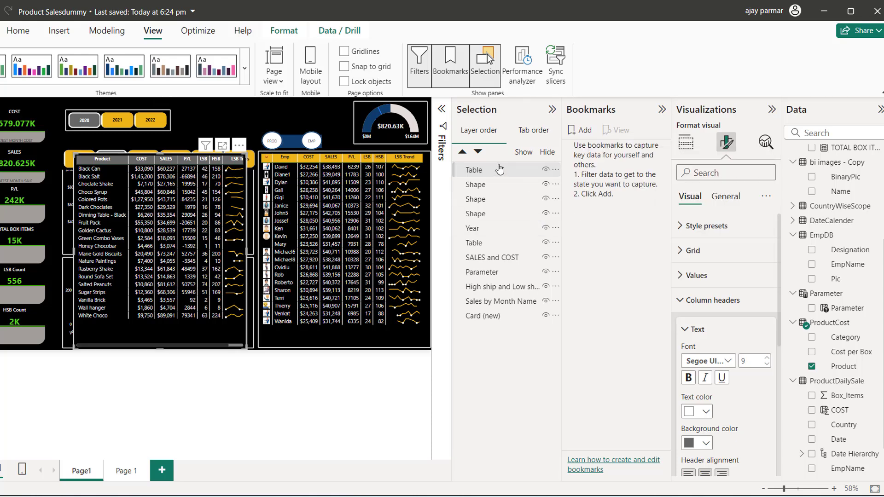
# Check which dashboard object each identically named table and shape entry in the layer order refers to.
pyautogui.click(487, 174)
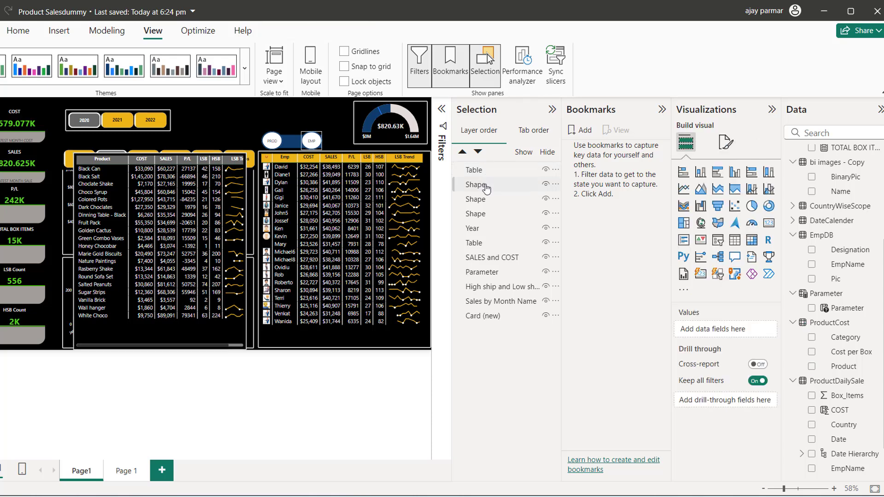
pyautogui.click(486, 185)
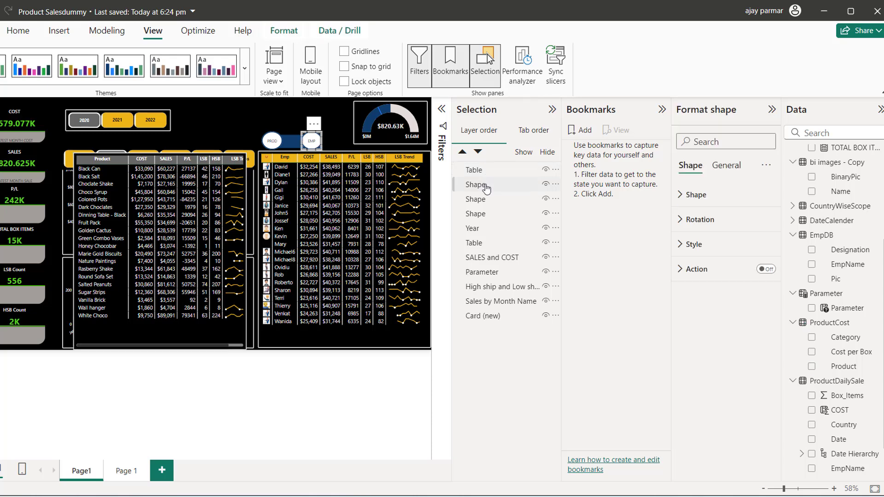
pyautogui.click(484, 199)
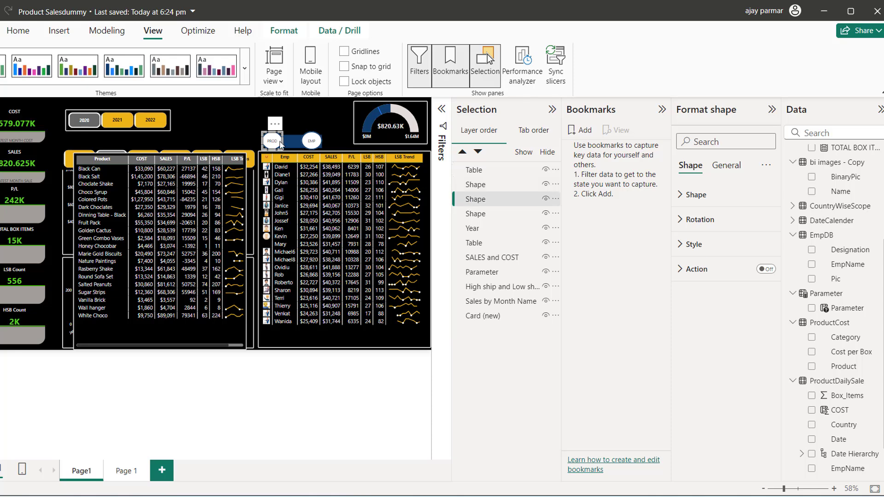
pyautogui.click(491, 215)
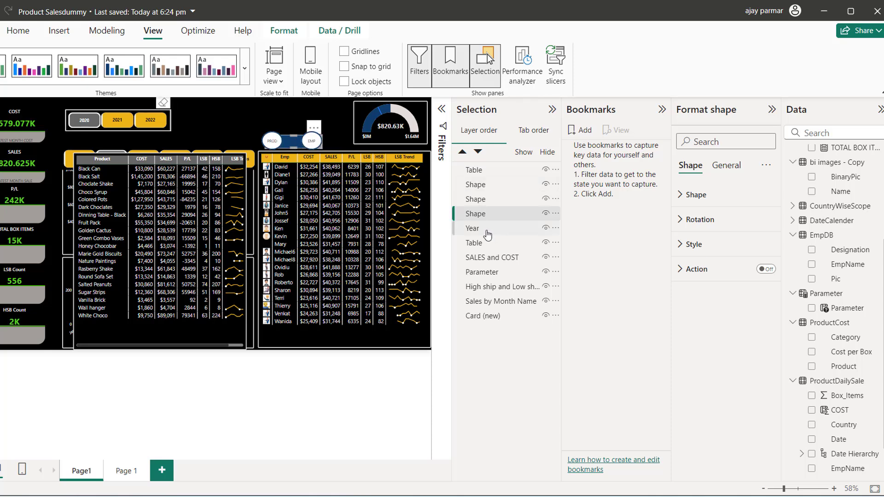
pyautogui.click(487, 230)
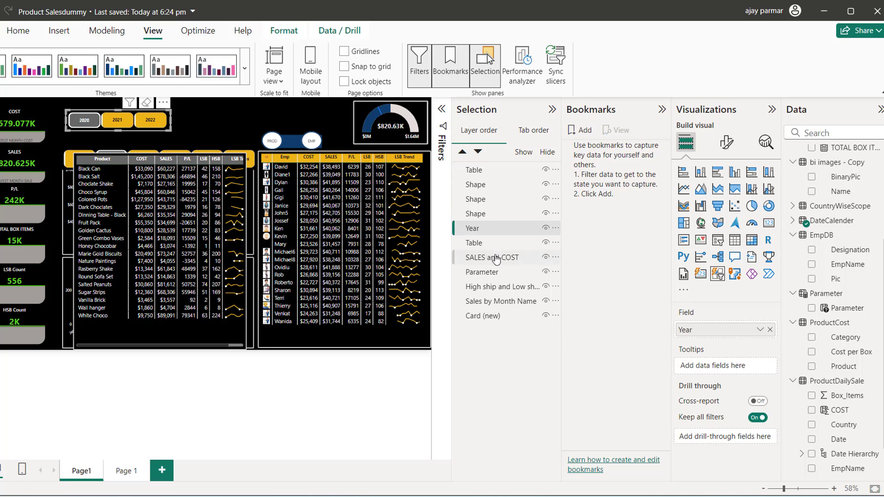
pyautogui.click(474, 243)
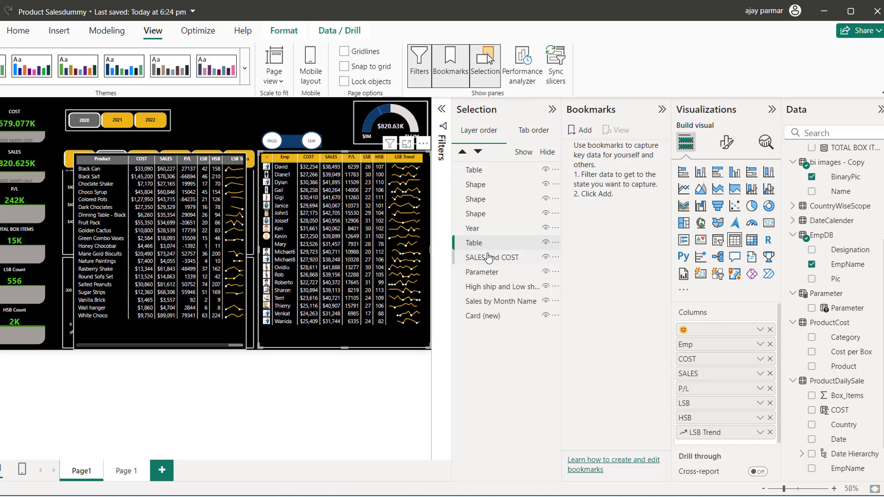
pyautogui.click(476, 173)
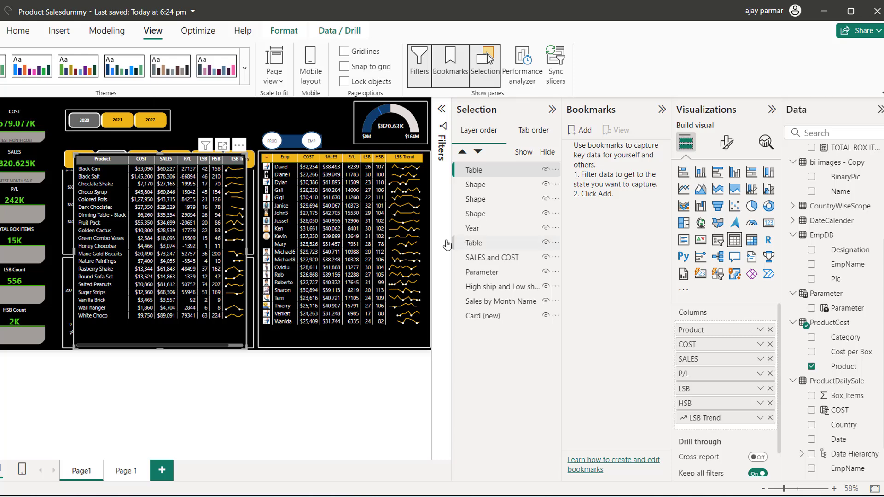
pyautogui.click(487, 246)
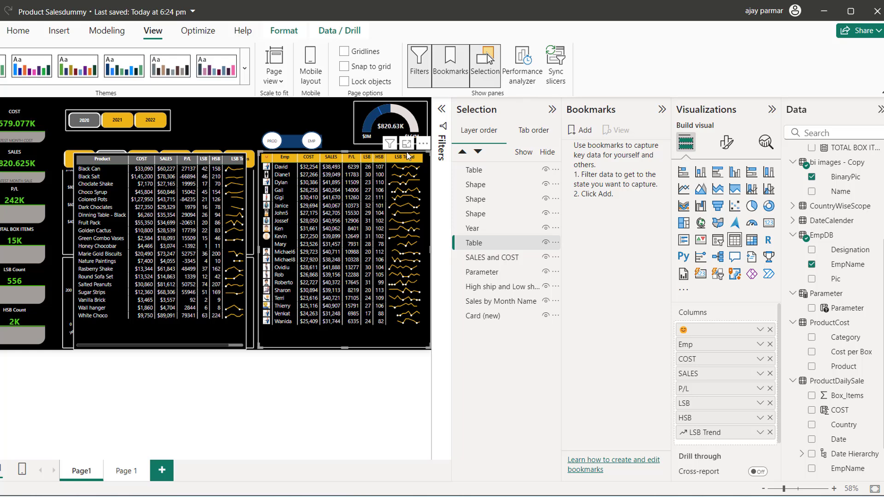
# Rename the product table's layer entry to TBL_P.
pyautogui.click(476, 171)
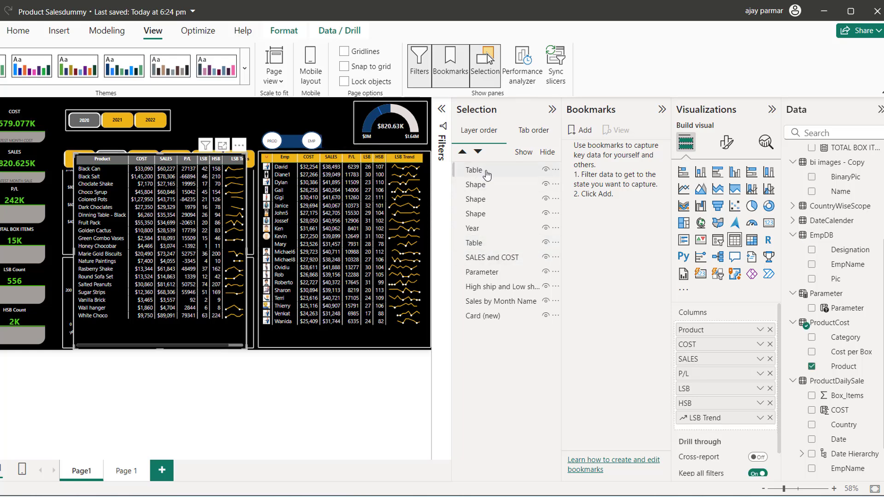
pyautogui.doubleClick(486, 173)
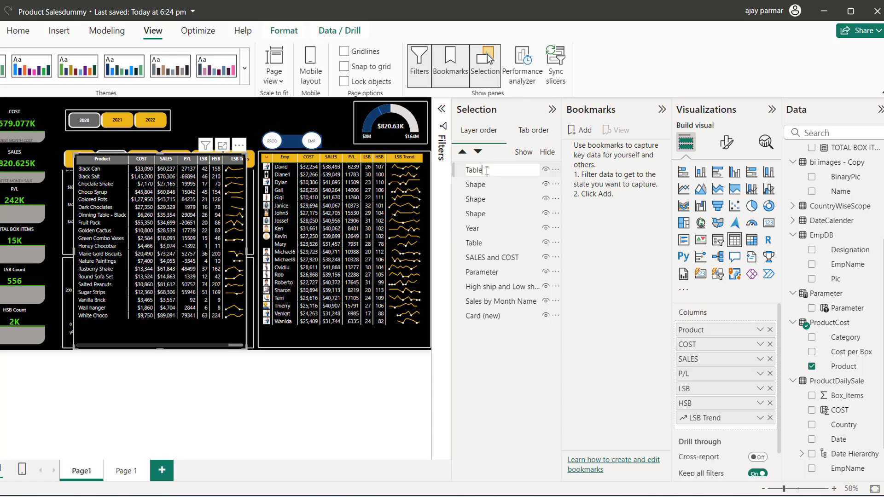
pyautogui.press('BackSpace')
pyautogui.press('BackSpace')
pyautogui.press('BackSpace')
pyautogui.write('BL_P')
pyautogui.press('Return')
# Rename the employee table's layer entry to TBL_E.
pyautogui.click(483, 249)
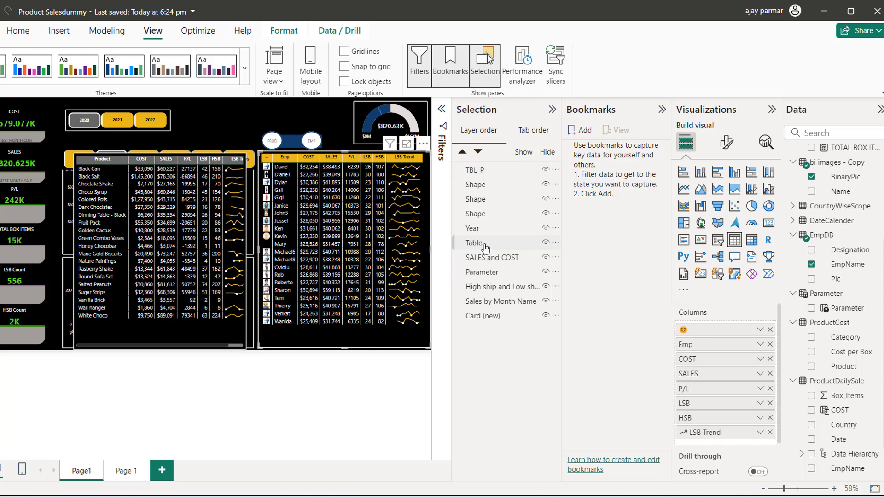
pyautogui.doubleClick(484, 249)
pyautogui.write('TBL')
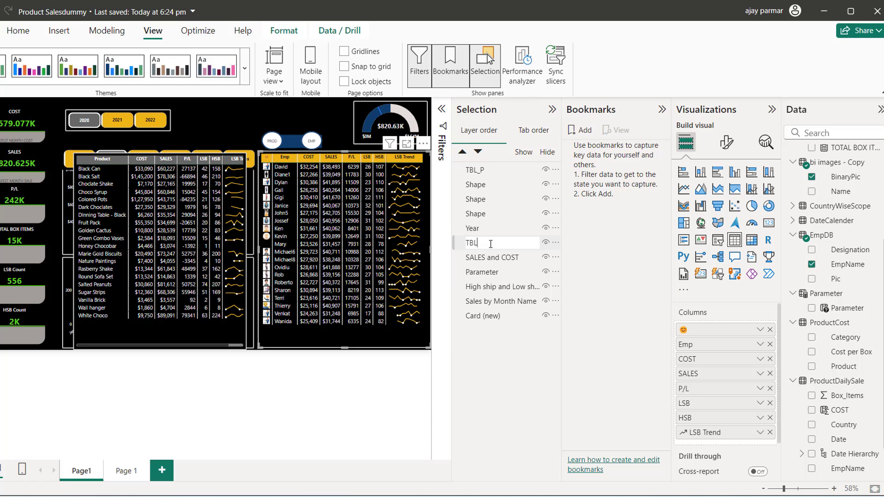
pyautogui.write('_E')
pyautogui.press('Return')
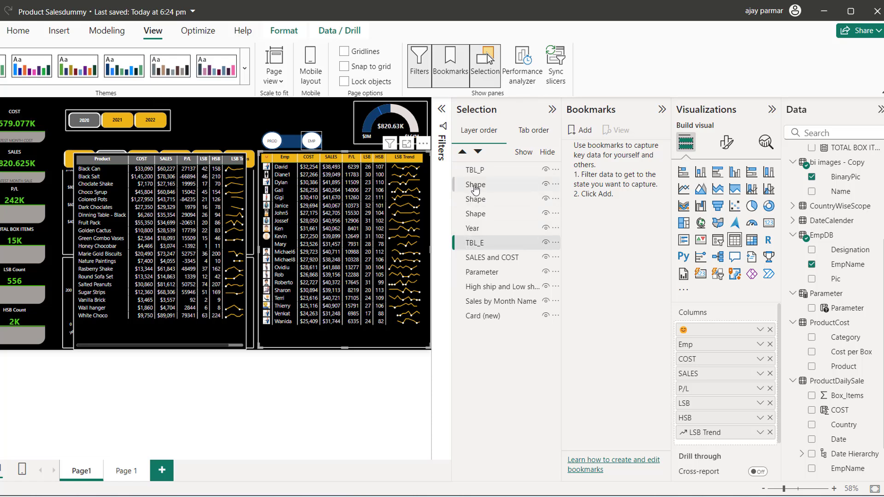
# Rename the EMP button shape's layer entry to Btn_e.
pyautogui.click(475, 186)
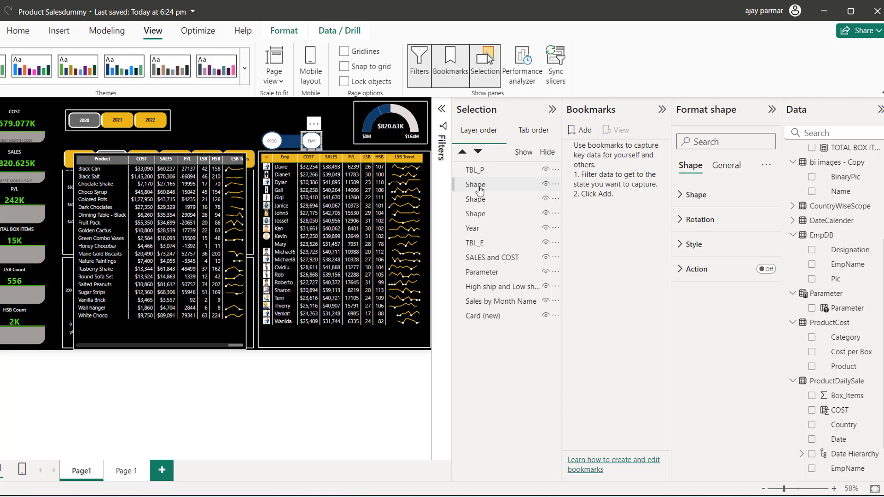
pyautogui.doubleClick(492, 186)
pyautogui.click(492, 186)
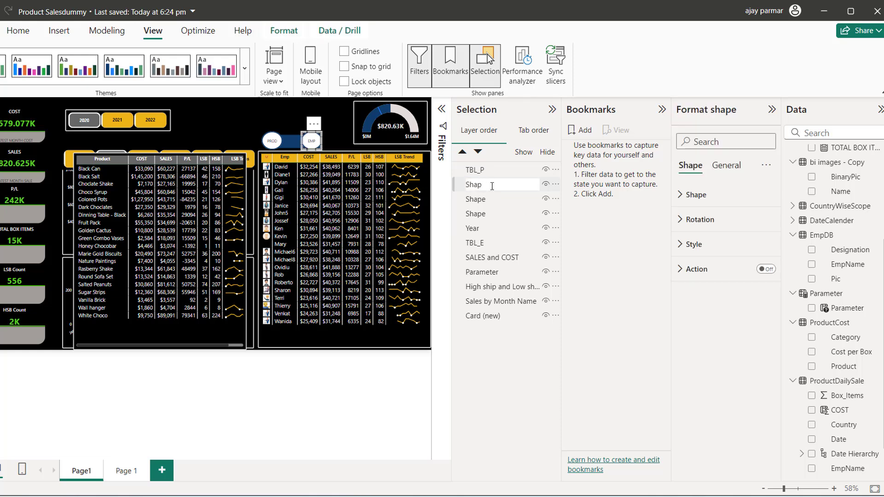
pyautogui.press('BackSpace')
pyautogui.press('BackSpace')
pyautogui.press('BackSpace')
pyautogui.press('BackSpace')
pyautogui.write('BT')
pyautogui.write('tn')
pyautogui.write('_e')
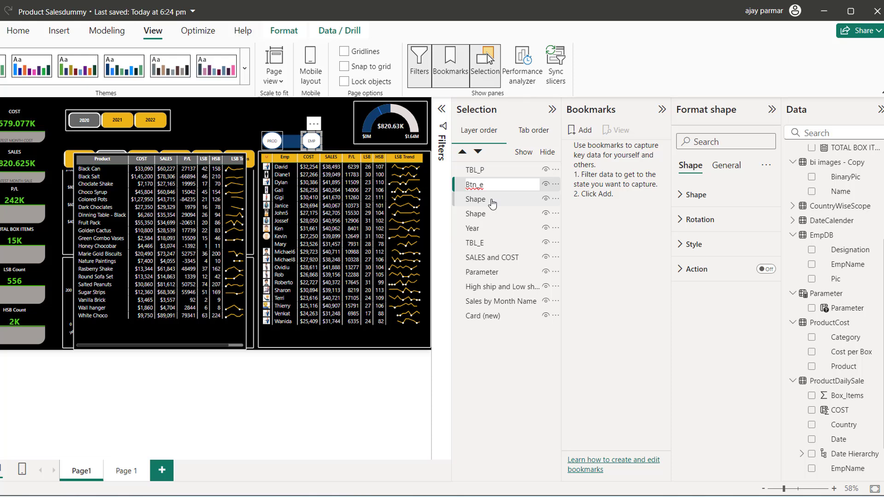
# Rename the PROD button shape's layer entry to Btn_p.
pyautogui.click(492, 203)
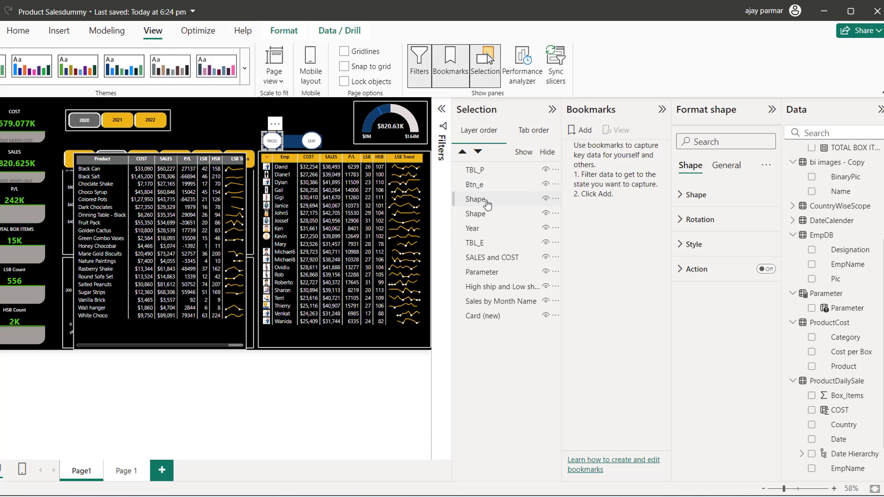
pyautogui.doubleClick(488, 204)
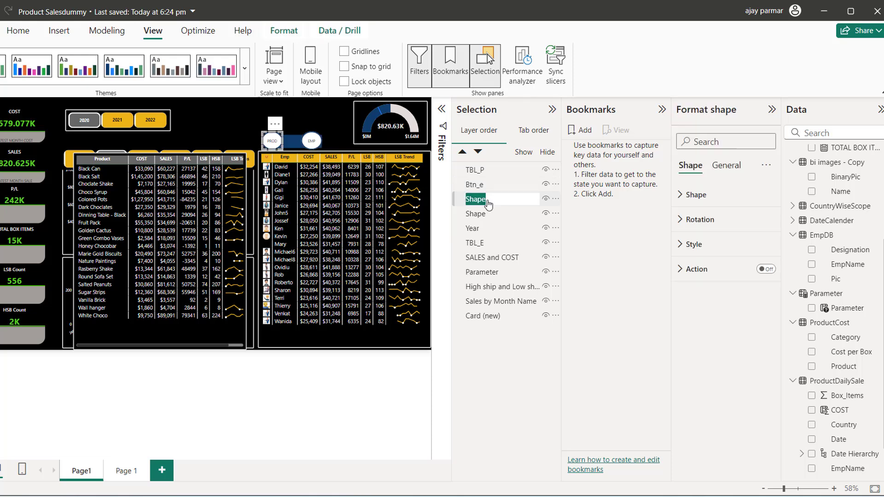
pyautogui.write('Btn_p')
pyautogui.press('Return')
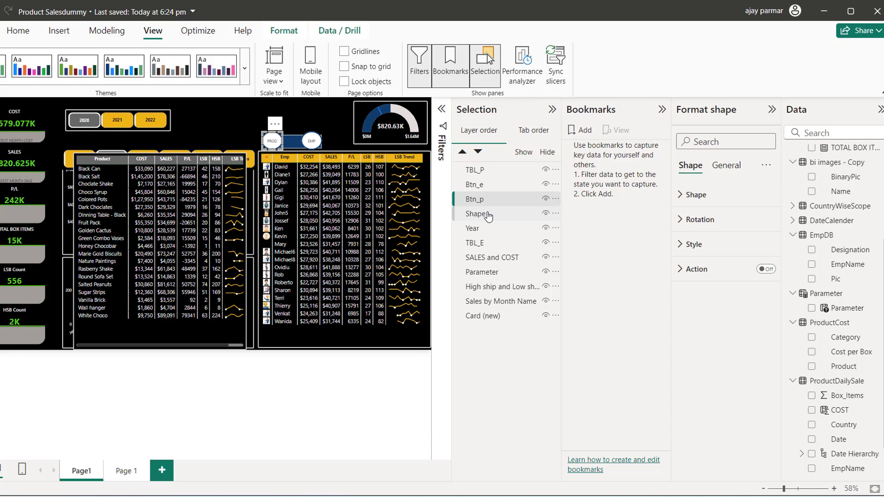
pyautogui.press('Escape')
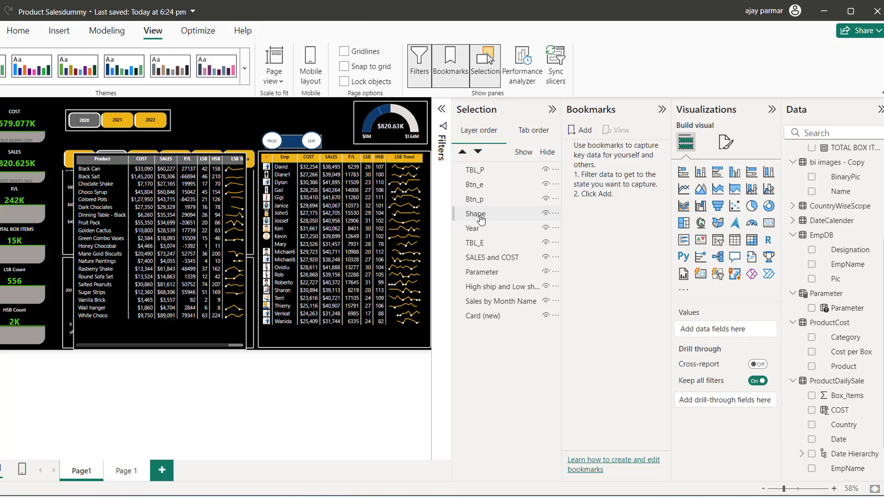
# Rename the layer entry of the blue shape behind the two toggle buttons to box.
pyautogui.doubleClick(482, 217)
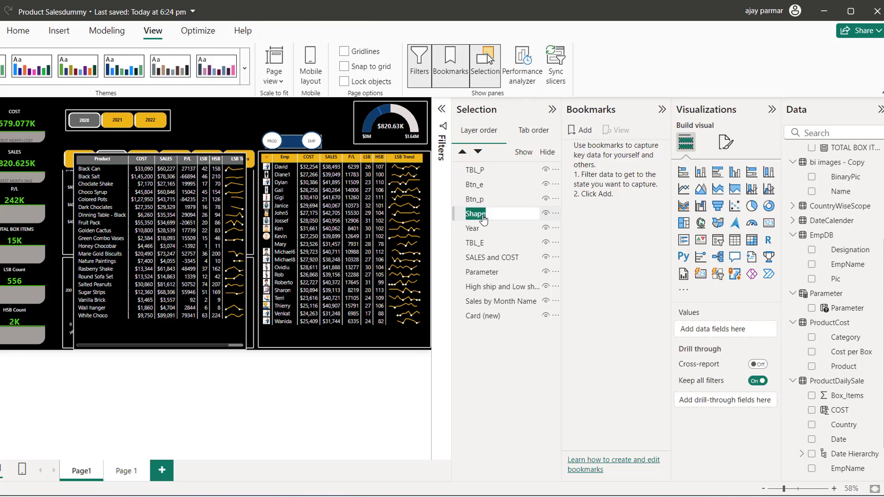
pyautogui.write('rect')
pyautogui.press('BackSpace')
pyautogui.press('BackSpace')
pyautogui.press('BackSpace')
pyautogui.press('BackSpace')
pyautogui.write('bo')
pyautogui.click(485, 229)
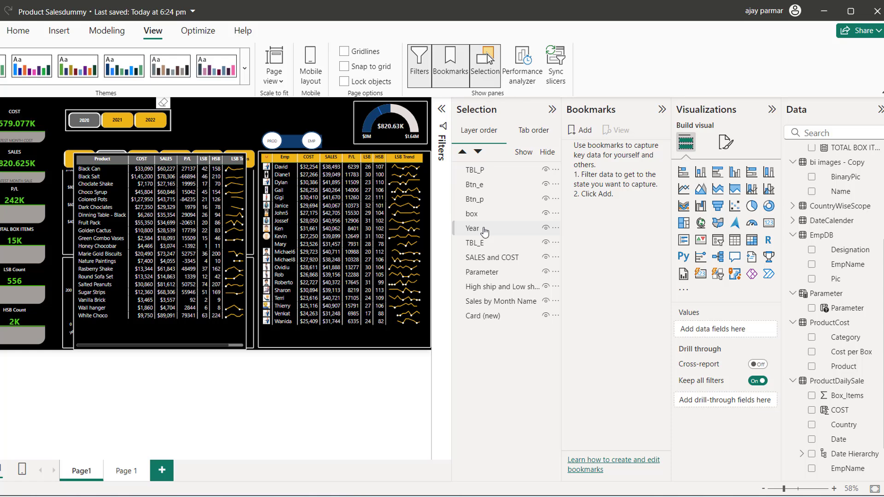
# Select the employee table TBL_E and add two new bookmarks.
pyautogui.click(484, 230)
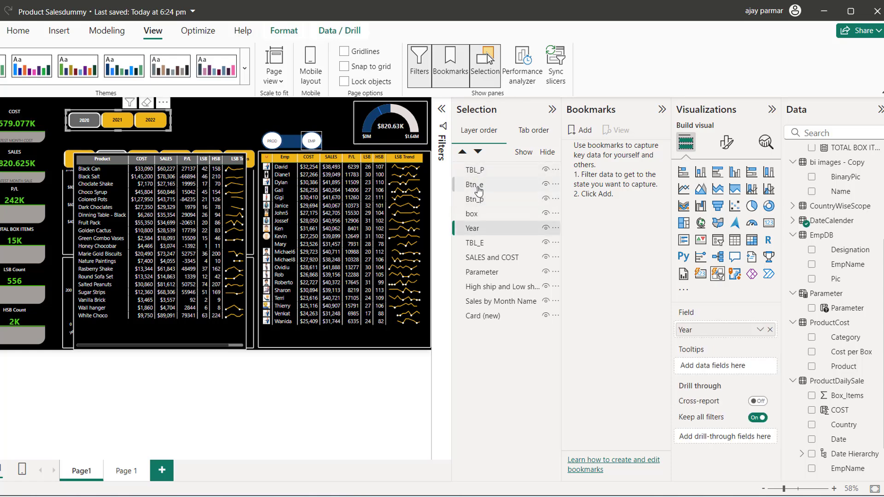
pyautogui.click(480, 247)
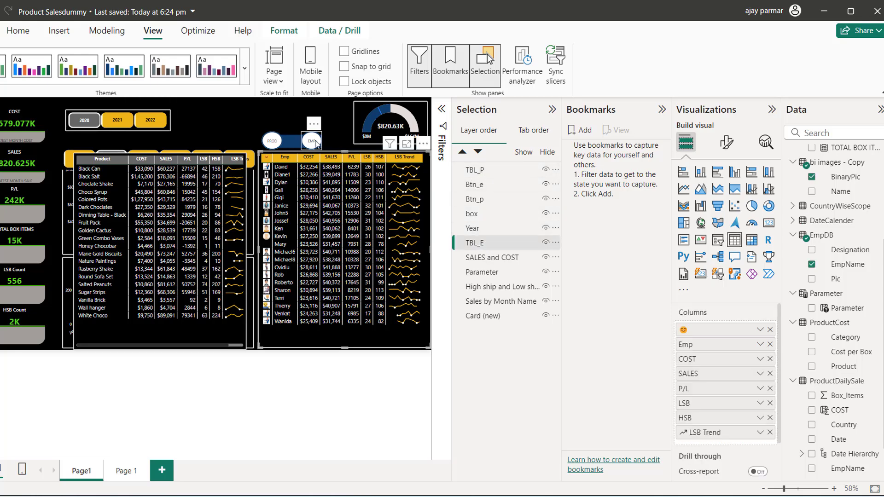
pyautogui.click(584, 131)
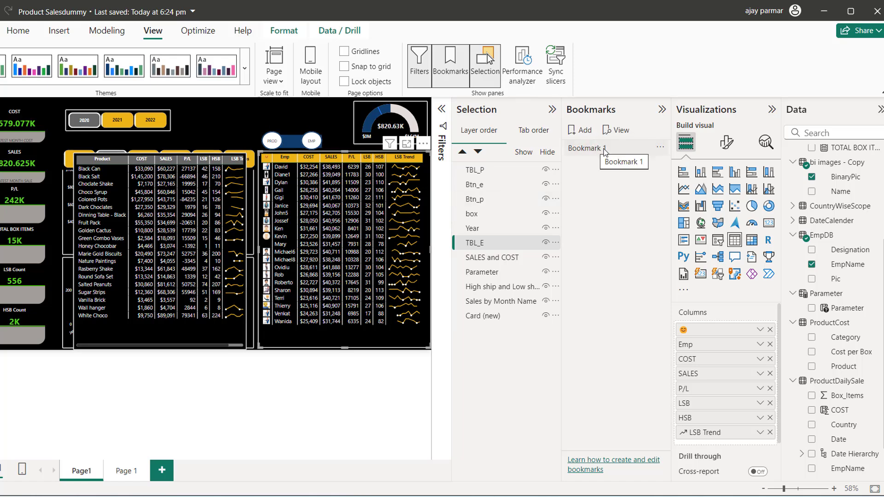
pyautogui.click(583, 131)
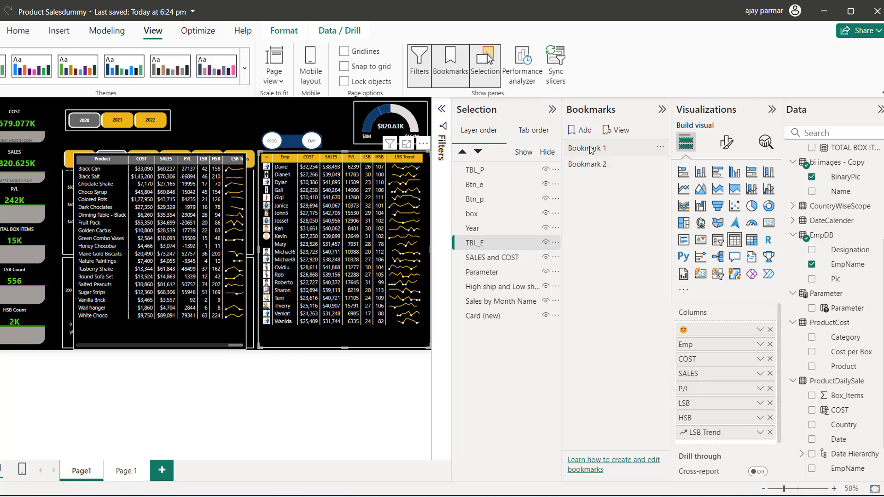
# Rename the first new bookmark to showproducts.
pyautogui.doubleClick(590, 149)
pyautogui.hotkey('ctrl', 'a')
pyautogui.press('BackSpace')
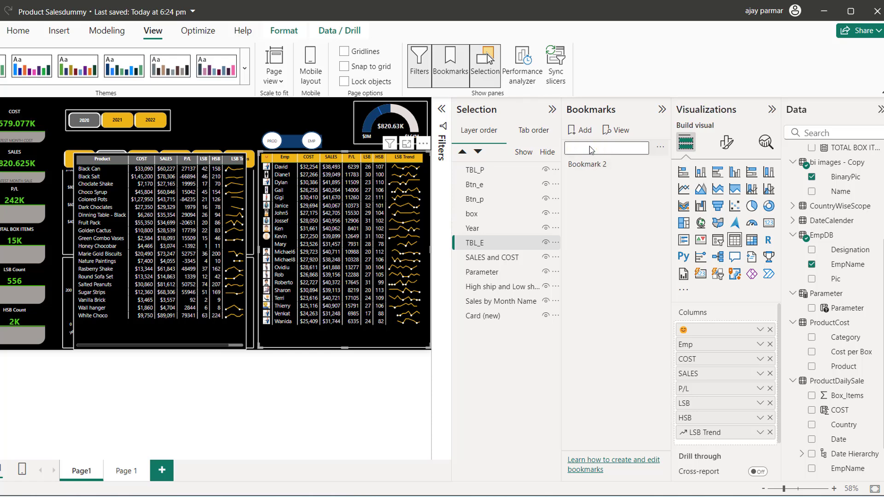
pyautogui.write('showproducts')
pyautogui.press('Return')
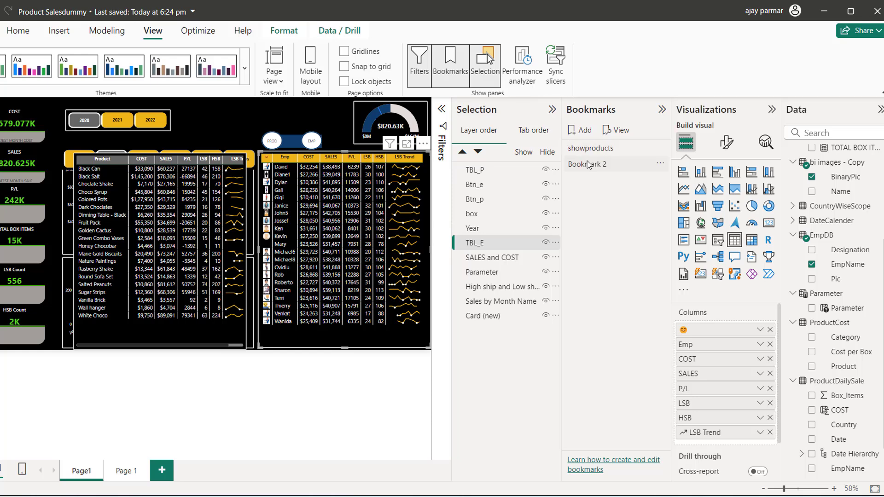
# Rename the second new bookmark to showemployee.
pyautogui.doubleClick(596, 166)
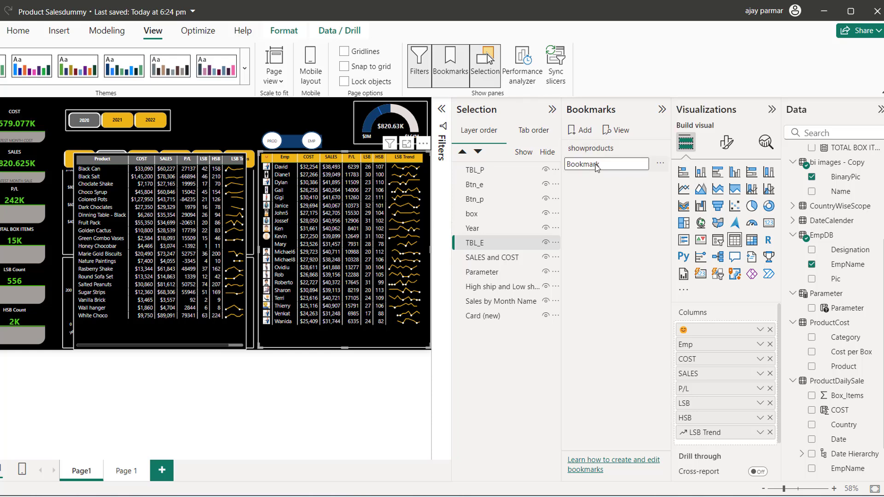
pyautogui.press('BackSpace')
pyautogui.write('showemployees')
pyautogui.press('Return')
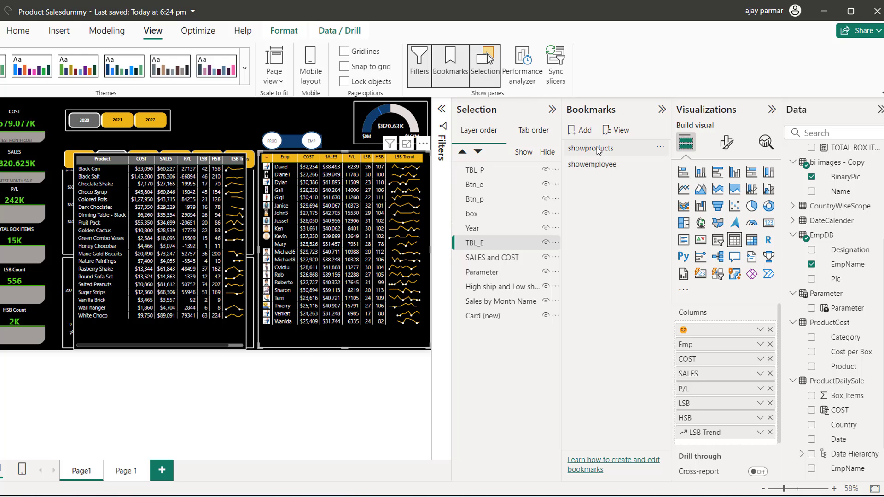
# Set both the showproducts and showemployee bookmarks to apply to selected visuals, and check the showemployee bookmark's options.
pyautogui.click(597, 149)
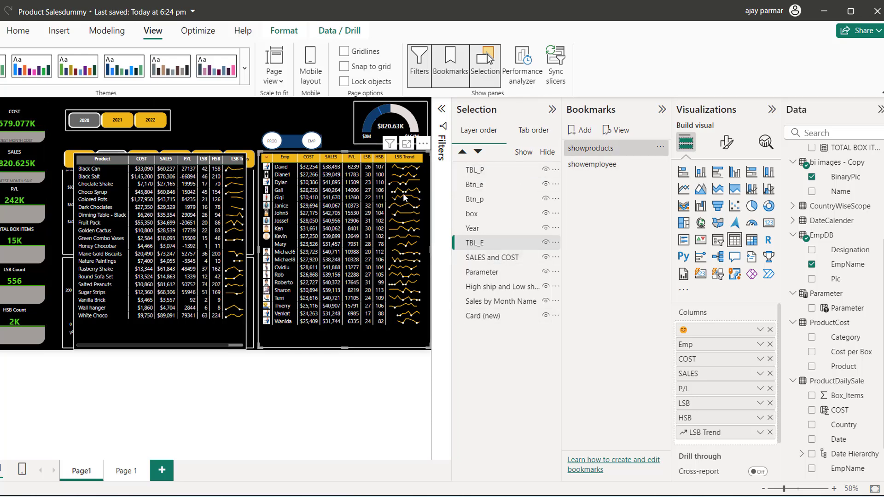
pyautogui.click(660, 147)
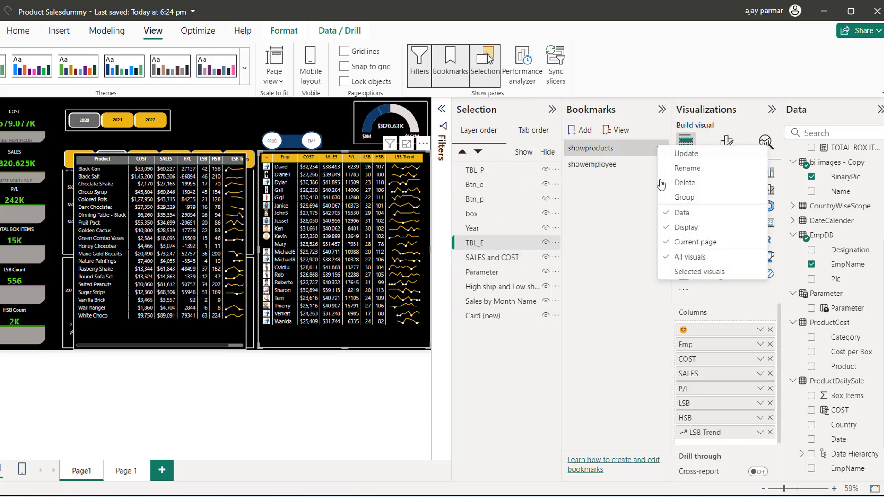
pyautogui.click(678, 272)
pyautogui.click(639, 164)
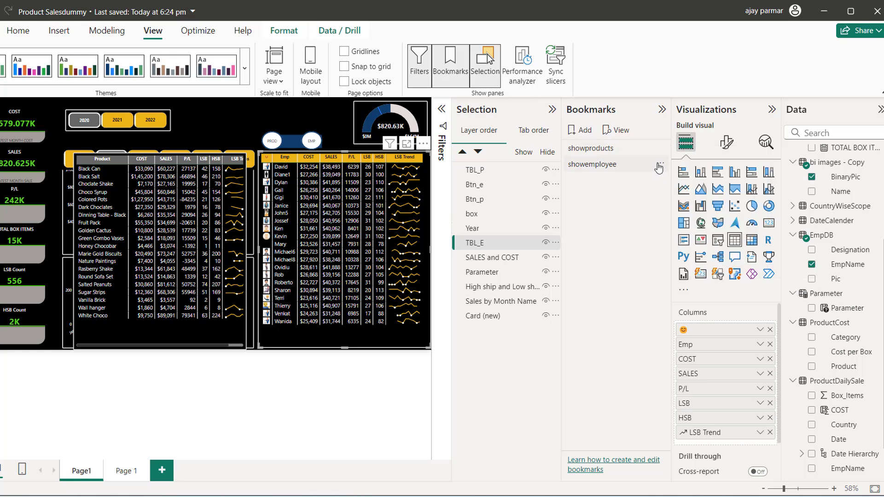
pyautogui.click(660, 164)
pyautogui.click(685, 289)
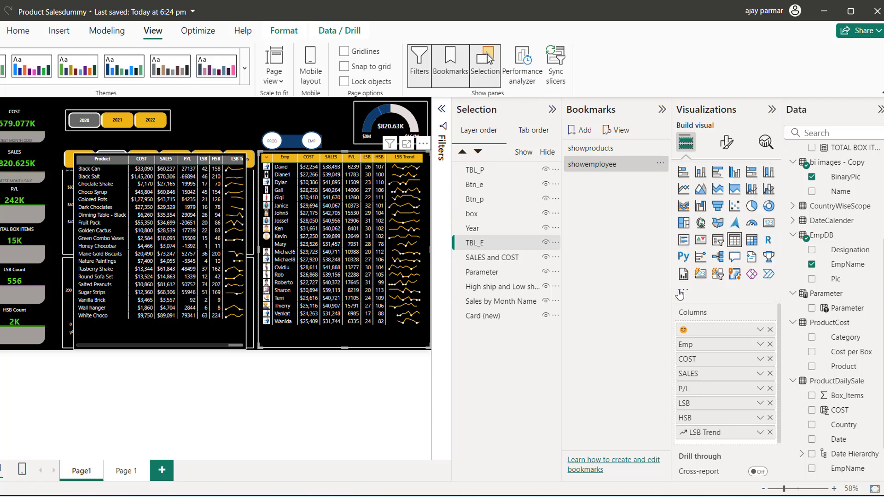
pyautogui.click(661, 164)
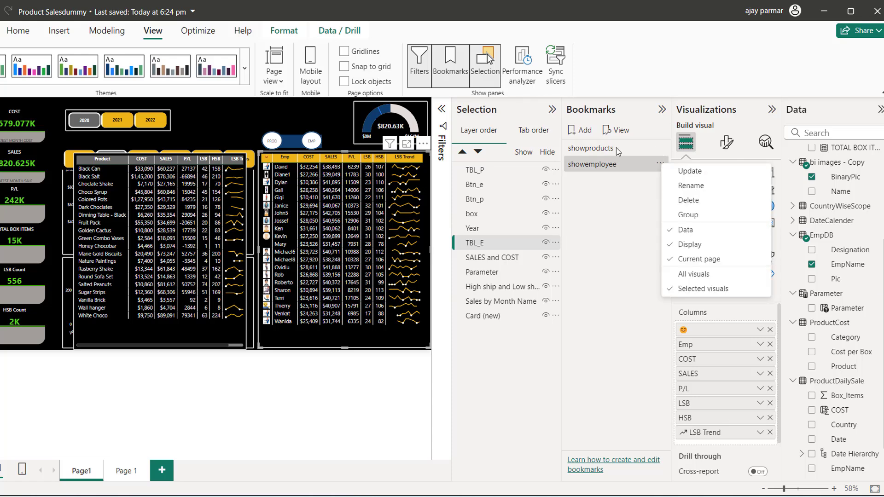
# Check the showproducts bookmark's options and apply that bookmark to the page.
pyautogui.click(617, 150)
pyautogui.click(659, 148)
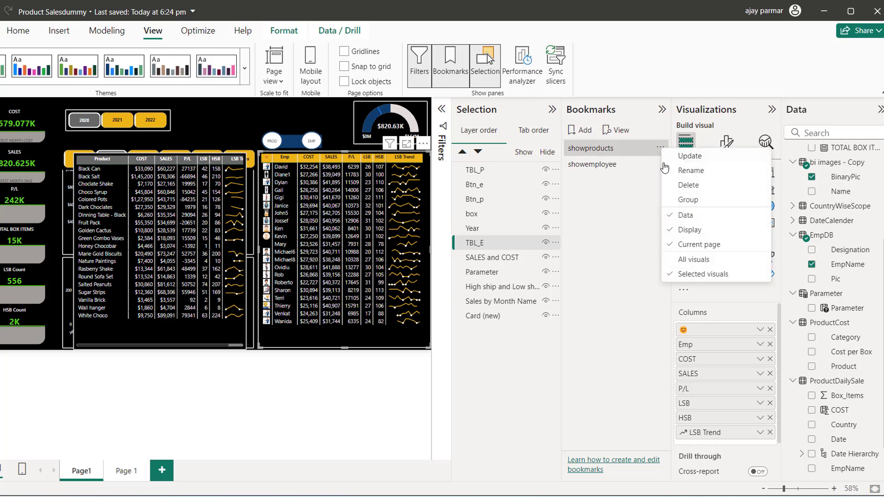
pyautogui.click(622, 213)
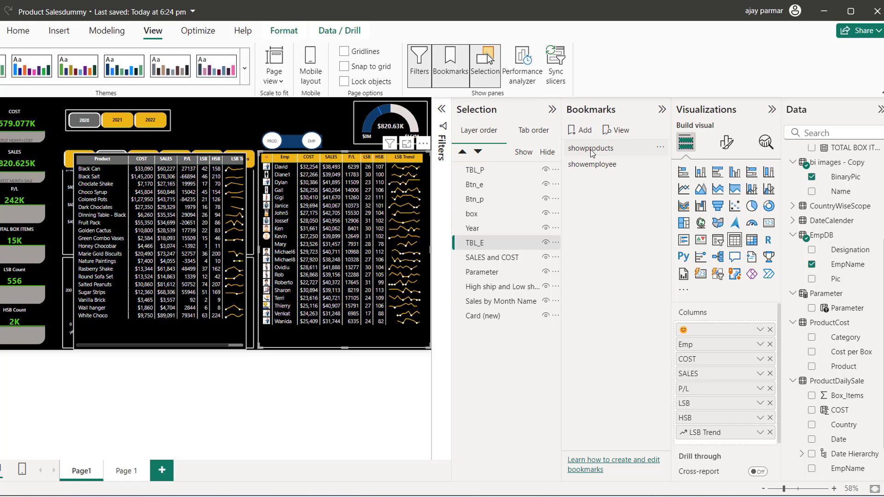
pyautogui.click(590, 149)
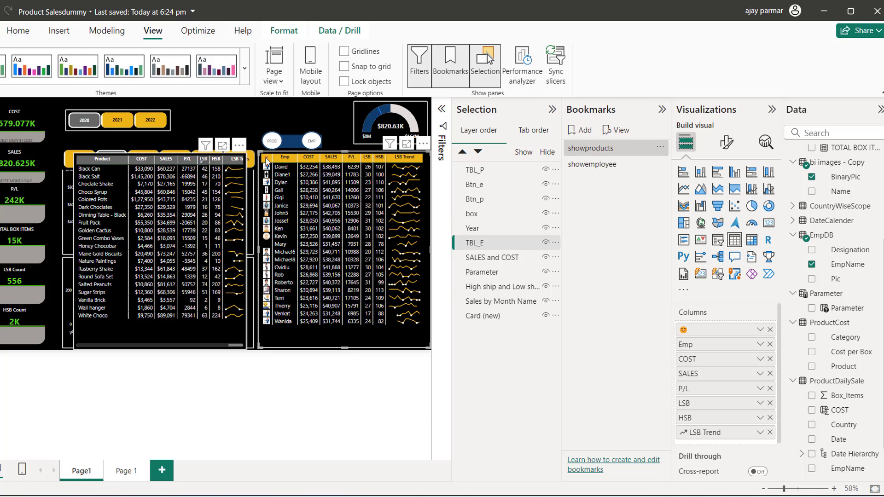
# Select the two tables TBL_P and TBL_E together with the box, Btn_p and Btn_e objects.
pyautogui.click(491, 171)
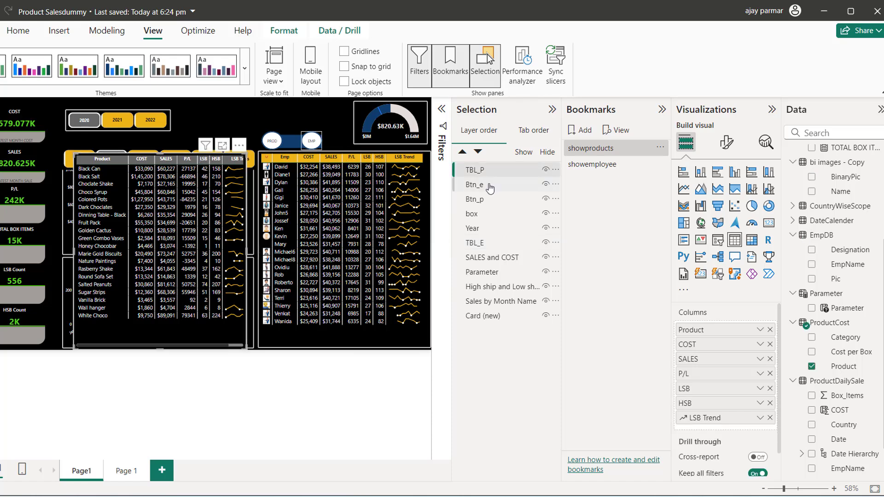
pyautogui.keyDown('ctrl'); pyautogui.click(483, 244); pyautogui.keyUp('ctrl')
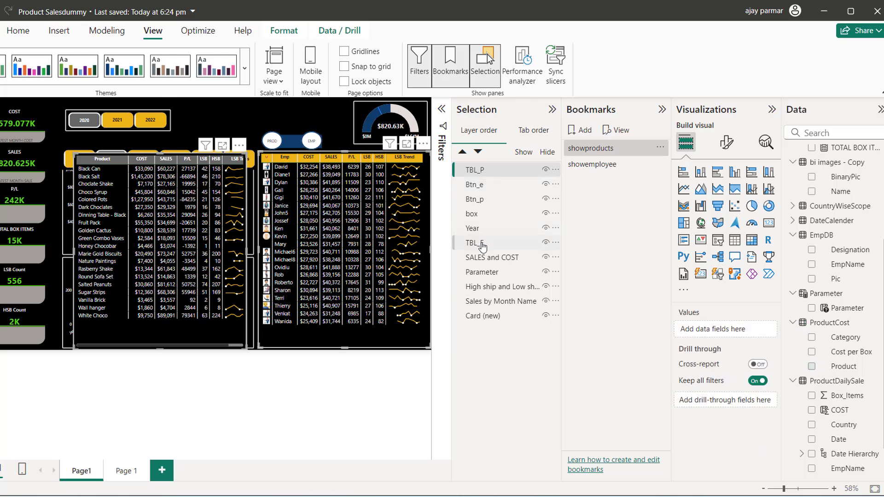
pyautogui.keyDown('ctrl'); pyautogui.click(487, 215); pyautogui.keyUp('ctrl')
pyautogui.keyDown('ctrl'); pyautogui.click(492, 201); pyautogui.keyUp('ctrl')
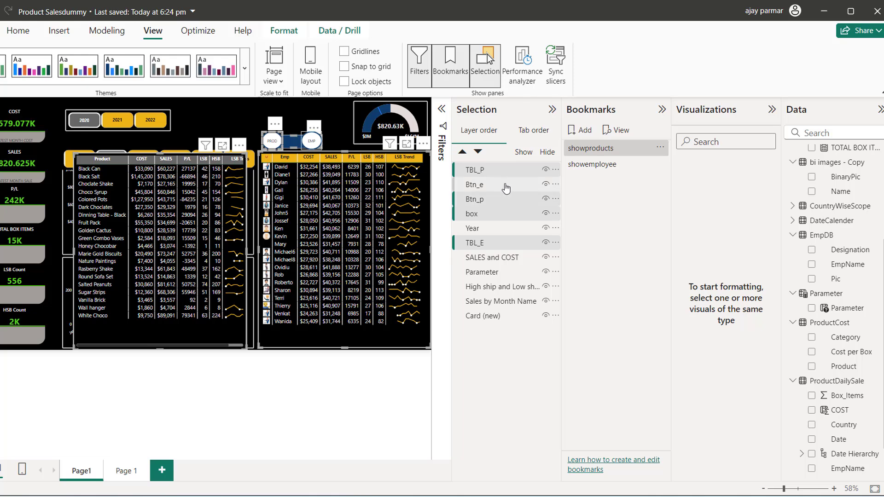
pyautogui.keyDown('ctrl'); pyautogui.click(506, 187); pyautogui.keyUp('ctrl')
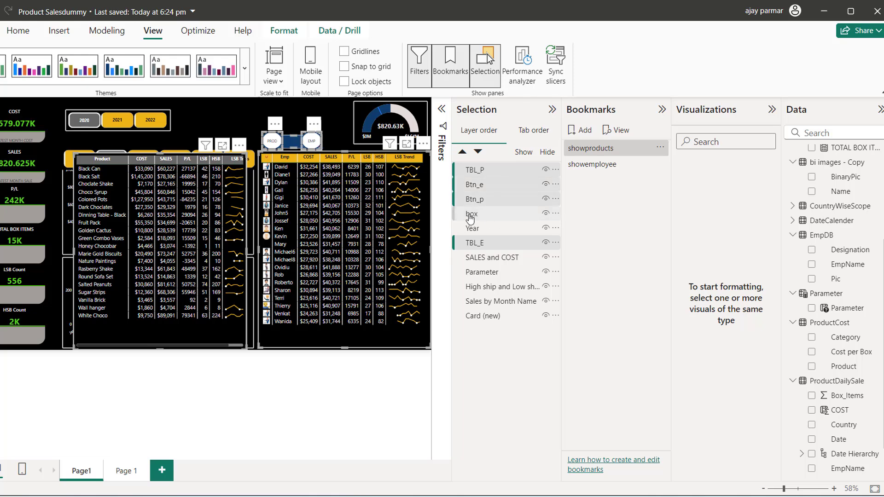
pyautogui.keyDown('ctrl'); pyautogui.click(523, 203); pyautogui.keyUp('ctrl')
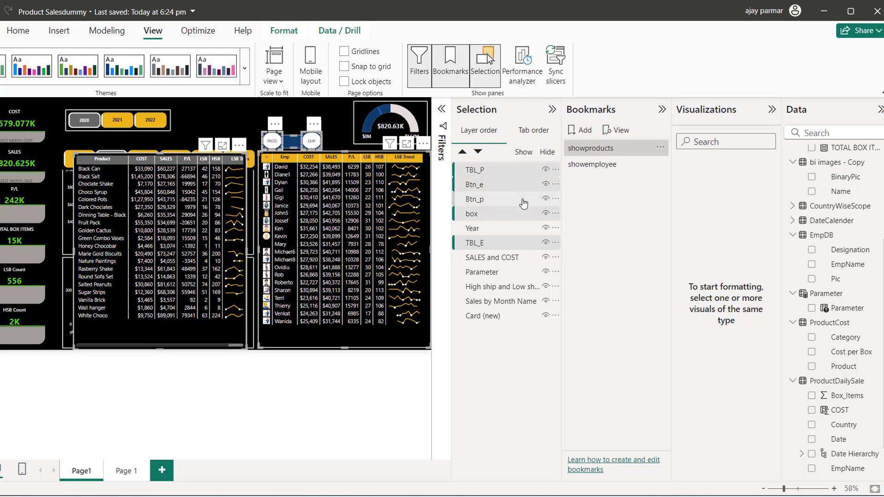
# Hide the employee table TBL_E and the Btn_p button, keeping the product table TBL_P visible.
pyautogui.click(545, 170)
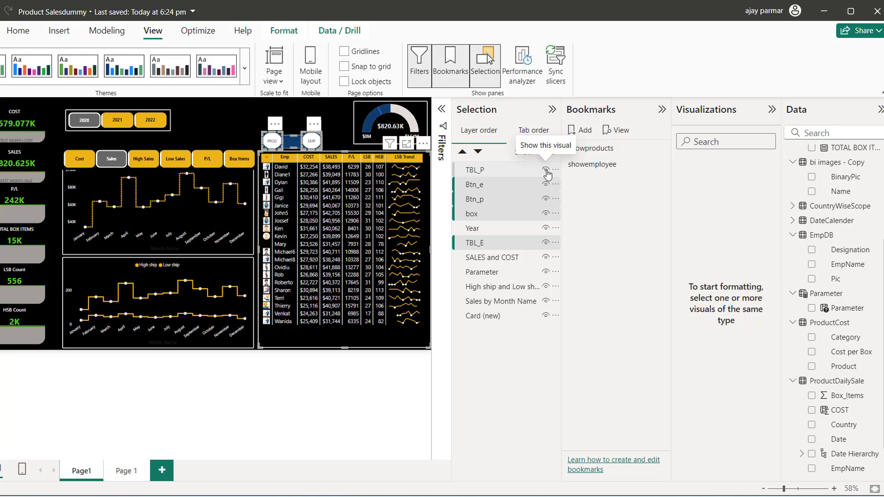
pyautogui.click(545, 170)
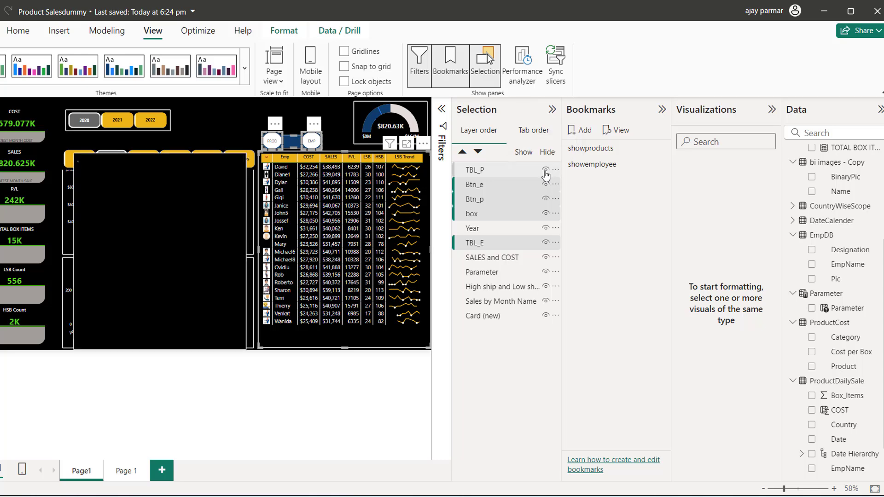
pyautogui.click(546, 243)
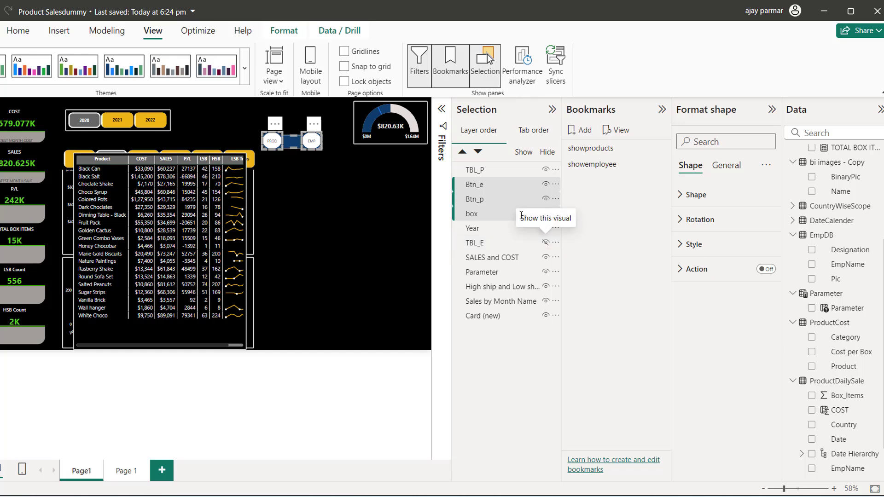
pyautogui.keyDown('ctrl'); pyautogui.click(547, 204); pyautogui.keyUp('ctrl')
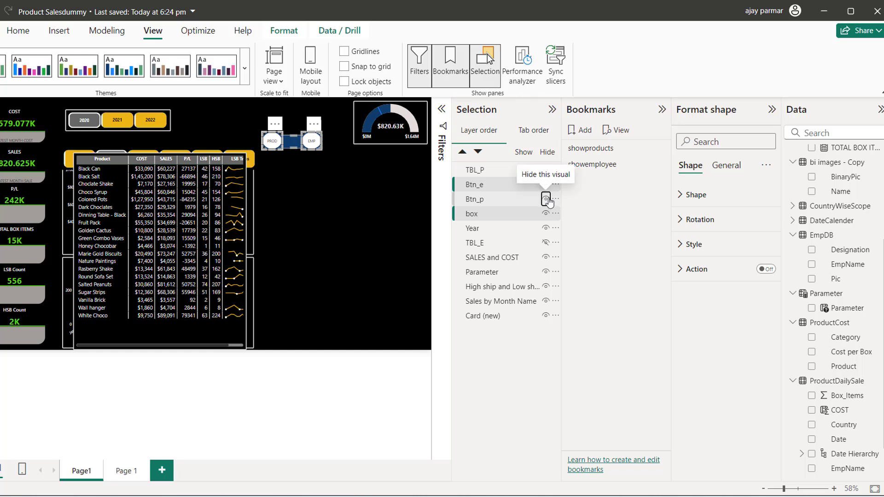
pyautogui.click(547, 201)
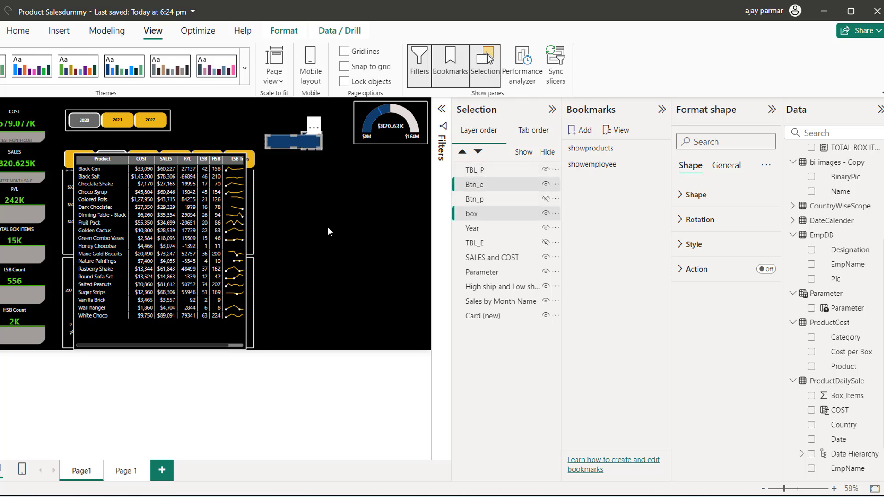
# Reselect box, Btn_e, TBL_P, Btn_p and TBL_E together and update the showproducts bookmark with this state.
pyautogui.click(502, 211)
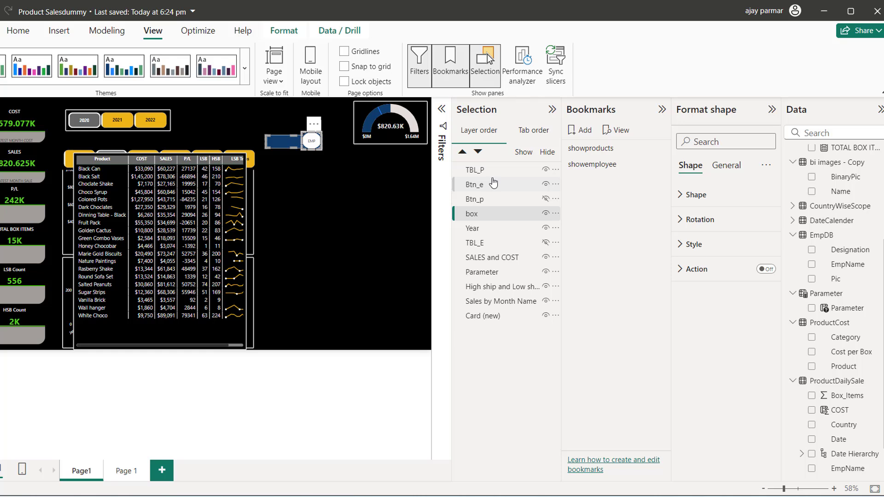
pyautogui.keyDown('ctrl'); pyautogui.click(493, 183); pyautogui.keyUp('ctrl')
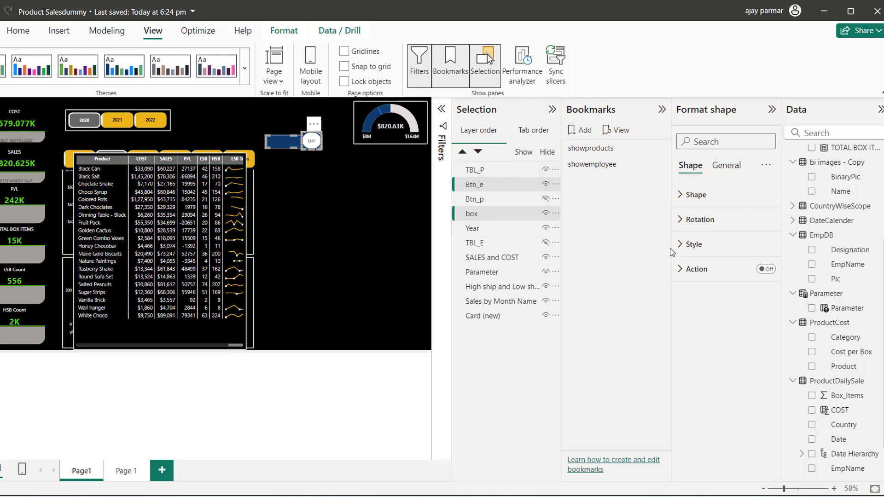
pyautogui.keyDown('ctrl'); pyautogui.click(515, 175); pyautogui.keyUp('ctrl')
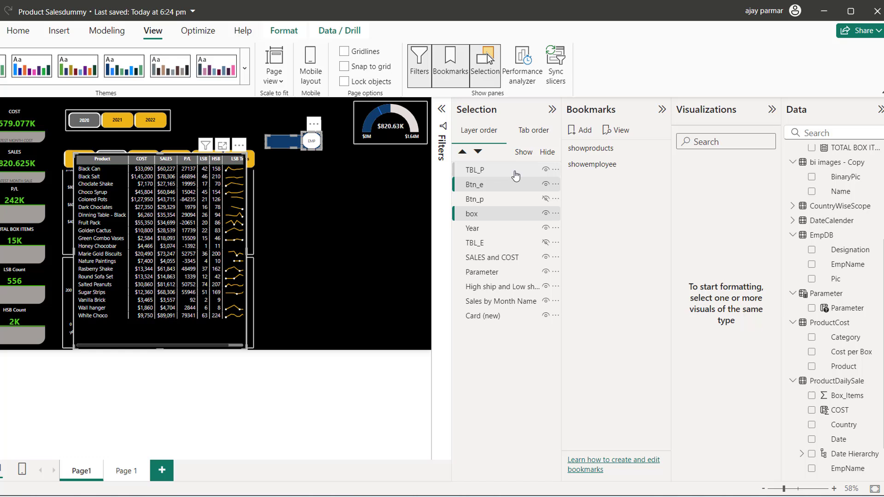
pyautogui.keyDown('ctrl'); pyautogui.click(505, 206); pyautogui.keyUp('ctrl')
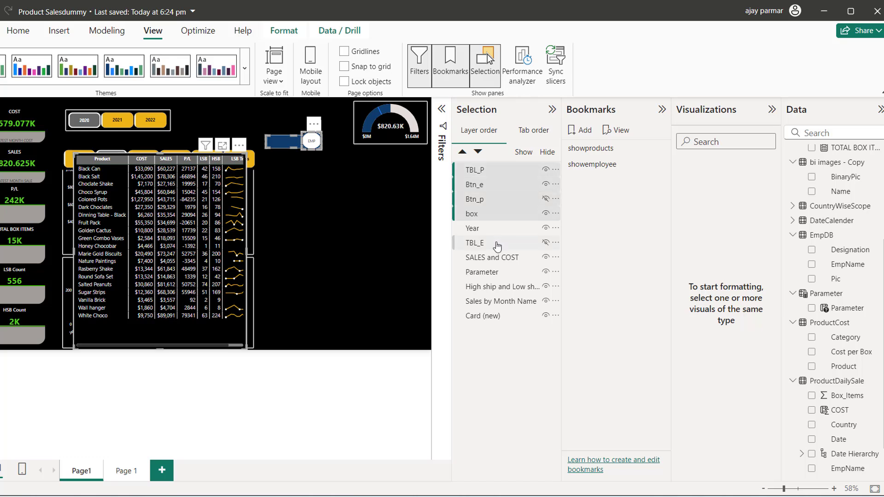
pyautogui.keyDown('ctrl'); pyautogui.click(497, 245); pyautogui.keyUp('ctrl')
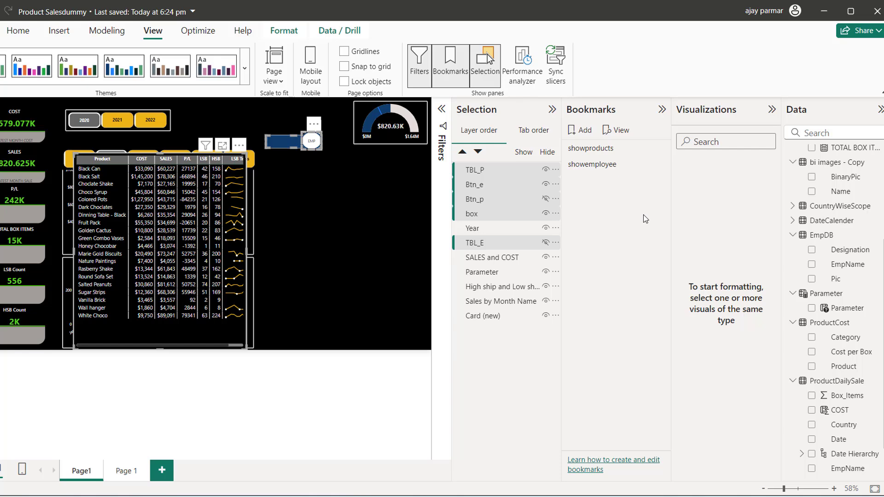
pyautogui.click(661, 149)
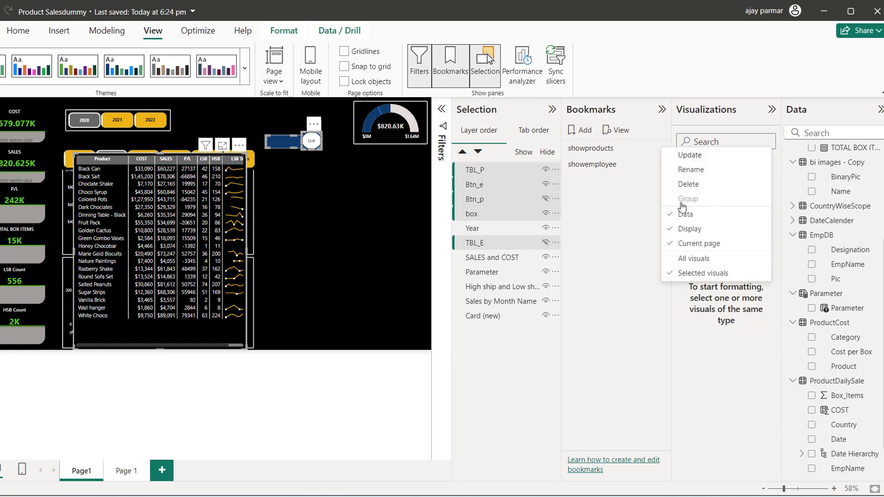
pyautogui.click(689, 157)
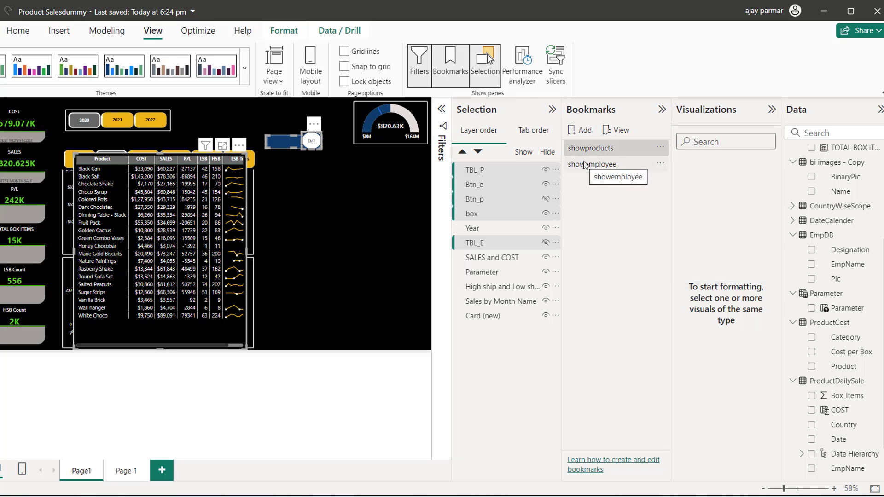
# Apply the showemployee bookmark, then show Btn_p and hide Btn_e and the product table TBL_P.
pyautogui.click(581, 166)
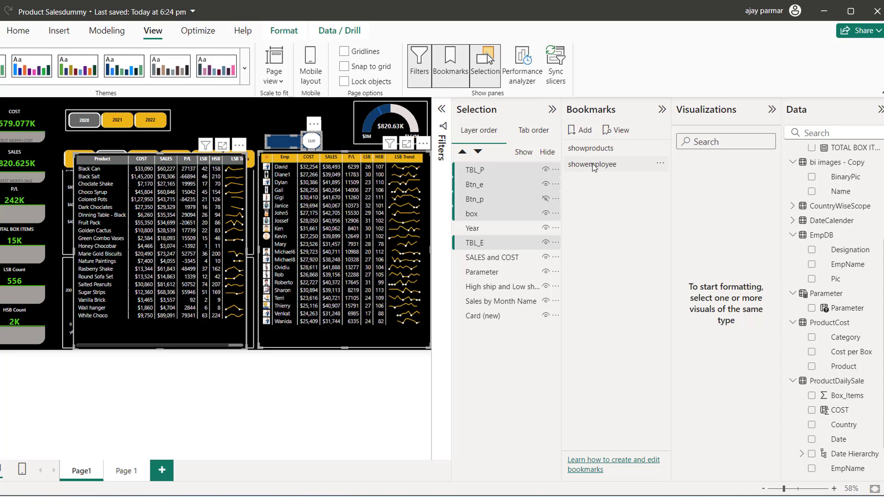
pyautogui.click(546, 201)
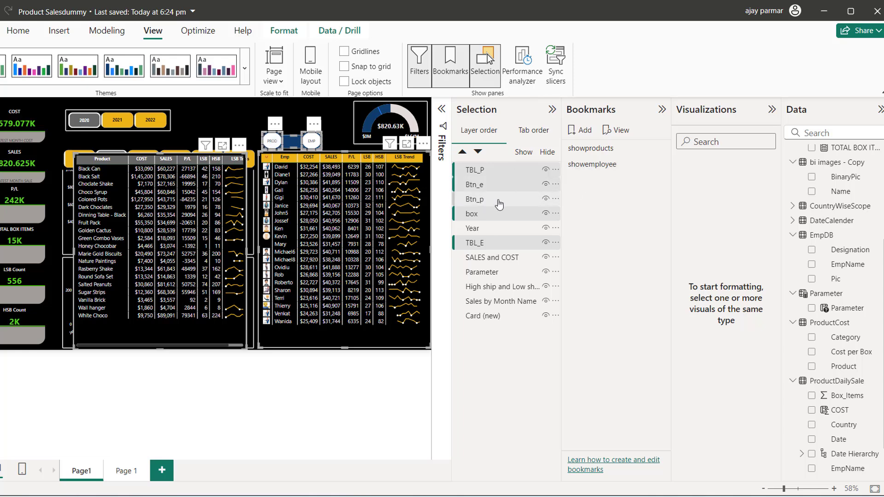
pyautogui.click(546, 185)
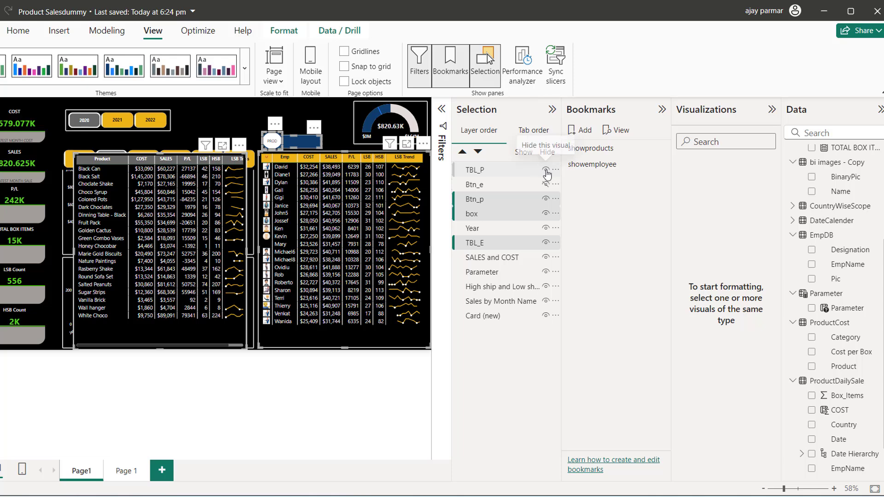
pyautogui.click(546, 170)
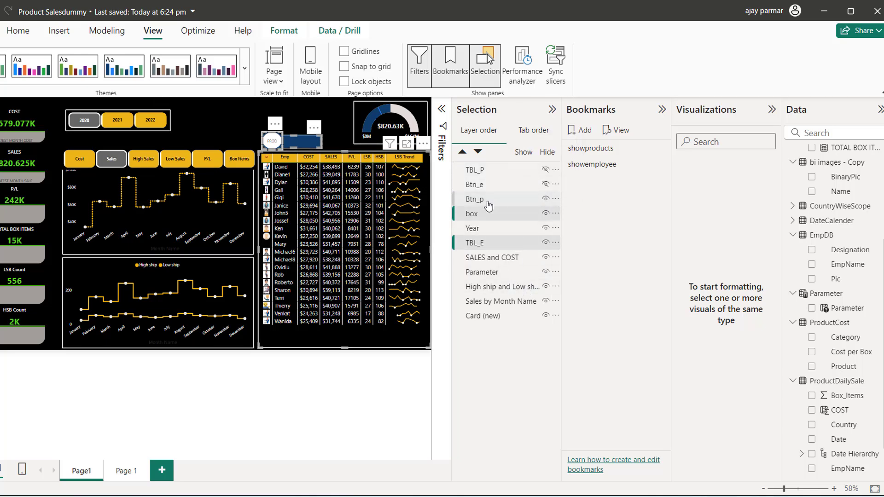
# Add the hidden Btn_e and TBL_P to the selection and update the showemployee bookmark with this state.
pyautogui.keyDown('ctrl'); pyautogui.click(480, 185); pyautogui.keyUp('ctrl')
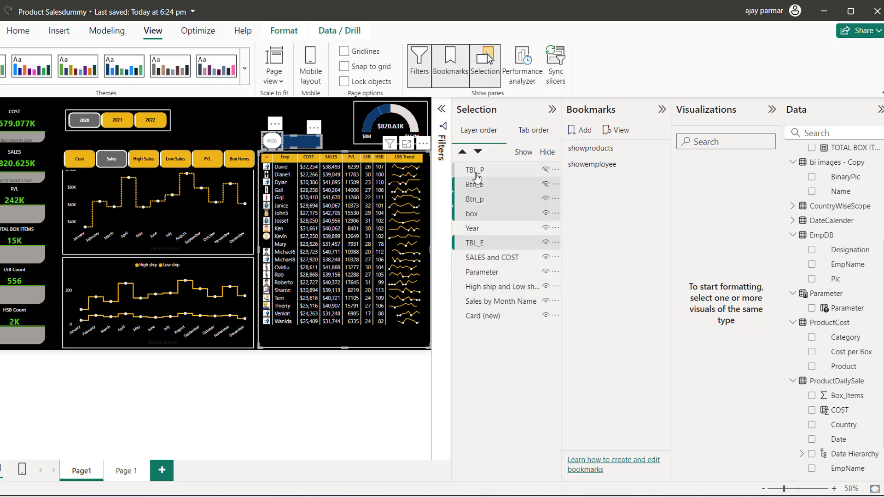
pyautogui.keyDown('ctrl'); pyautogui.click(476, 175); pyautogui.keyUp('ctrl')
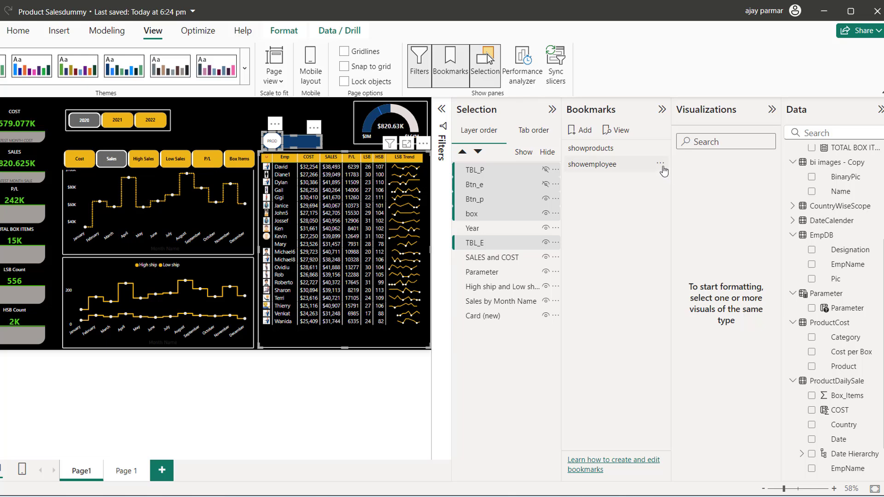
pyautogui.click(660, 165)
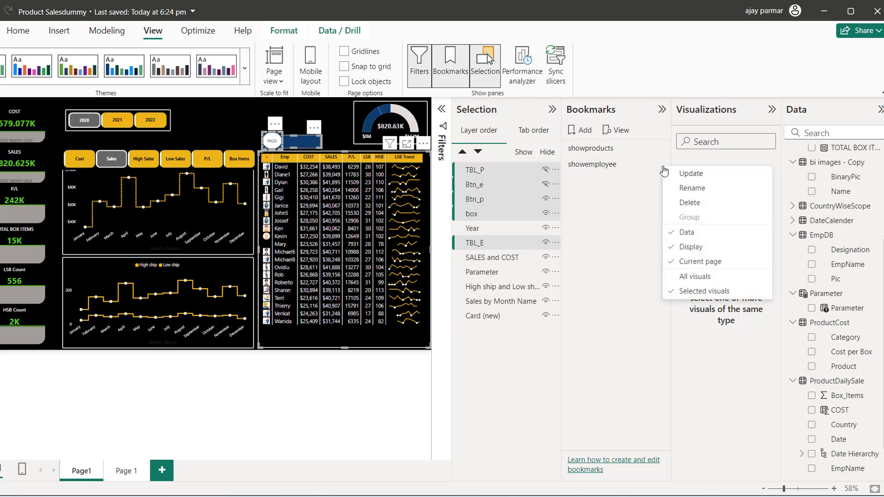
pyautogui.click(695, 178)
# Test the toggle by switching back and forth between the showproducts and showemployee bookmarks.
pyautogui.click(602, 153)
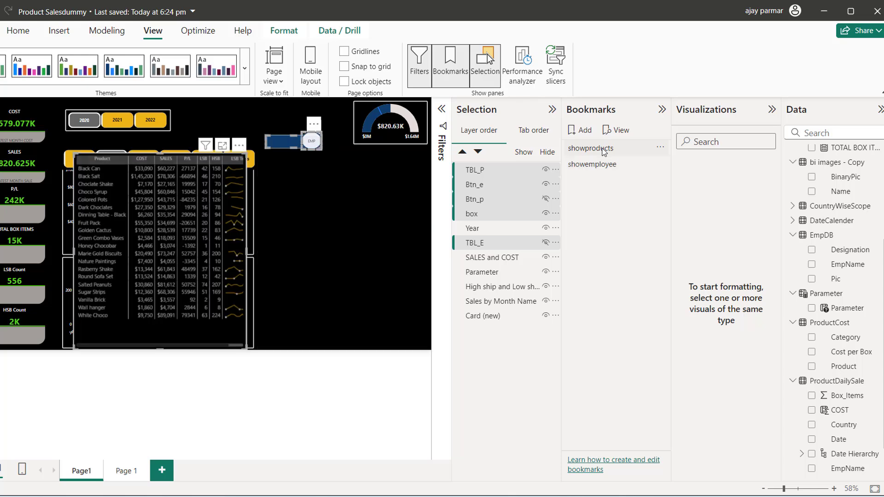
pyautogui.click(598, 163)
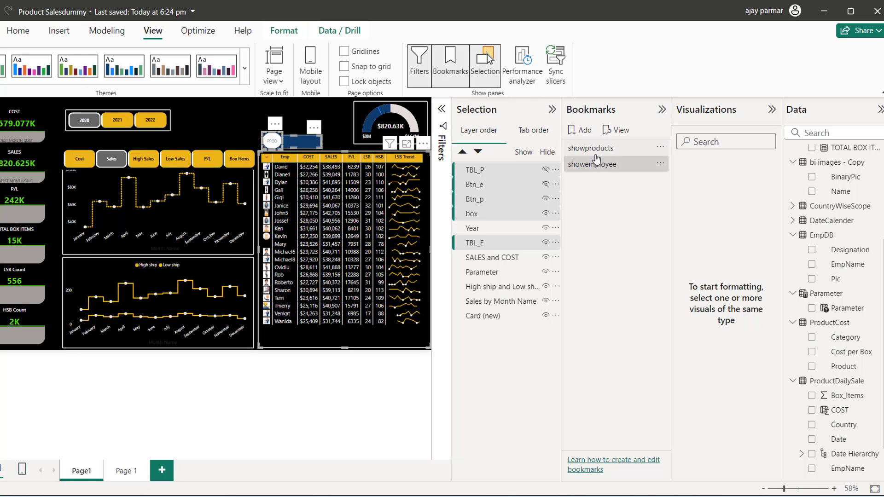
pyautogui.click(592, 149)
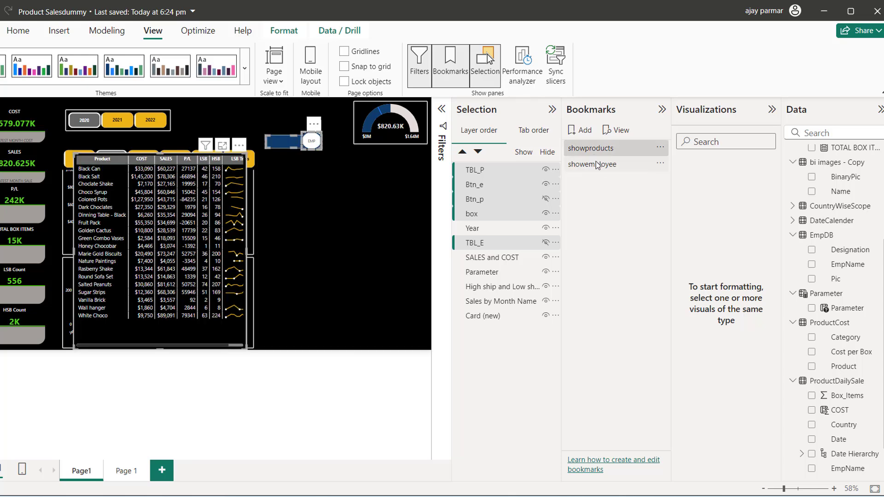
pyautogui.click(596, 165)
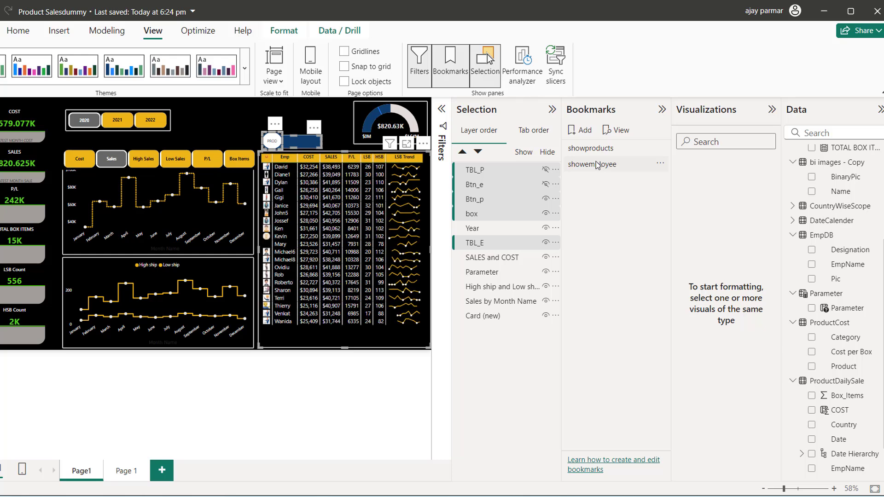
pyautogui.click(570, 165)
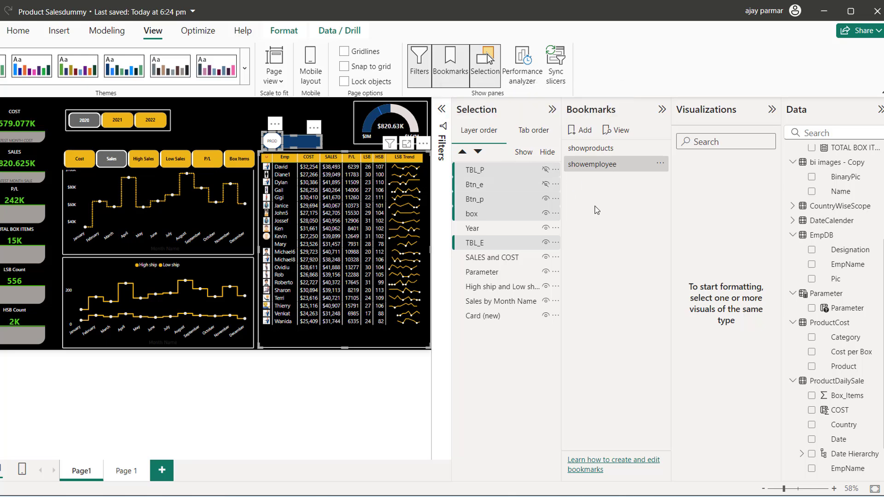
# Show all selected tables and buttons again and collapse the Bookmarks and Selection panes.
pyautogui.click(524, 158)
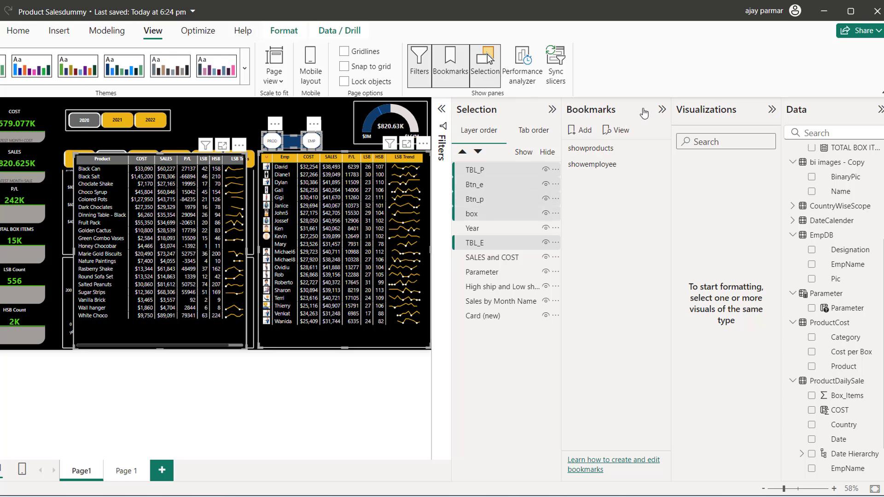
pyautogui.click(660, 112)
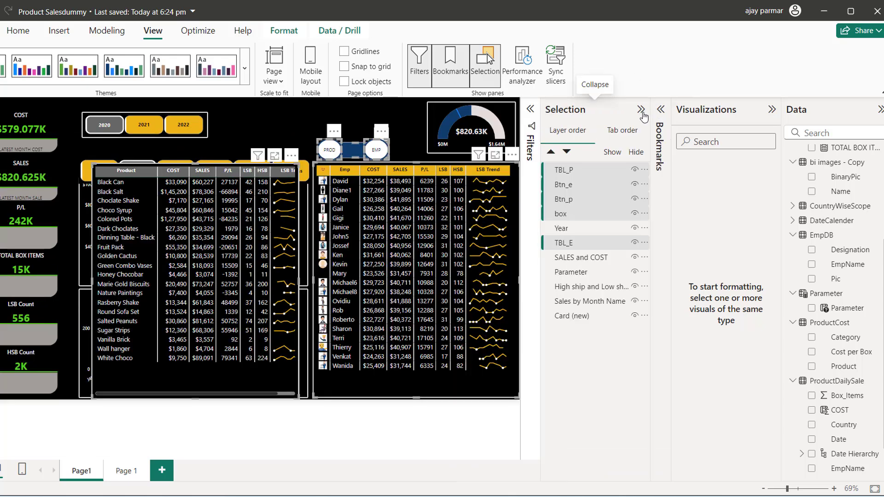
pyautogui.click(641, 113)
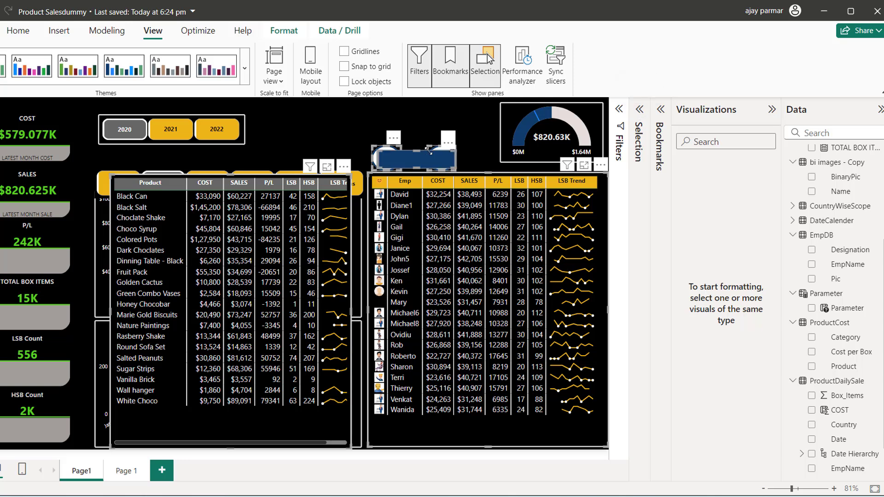
# Turn on the PROD button's action, set its type to Bookmark and link it to showproducts.
pyautogui.click(303, 138)
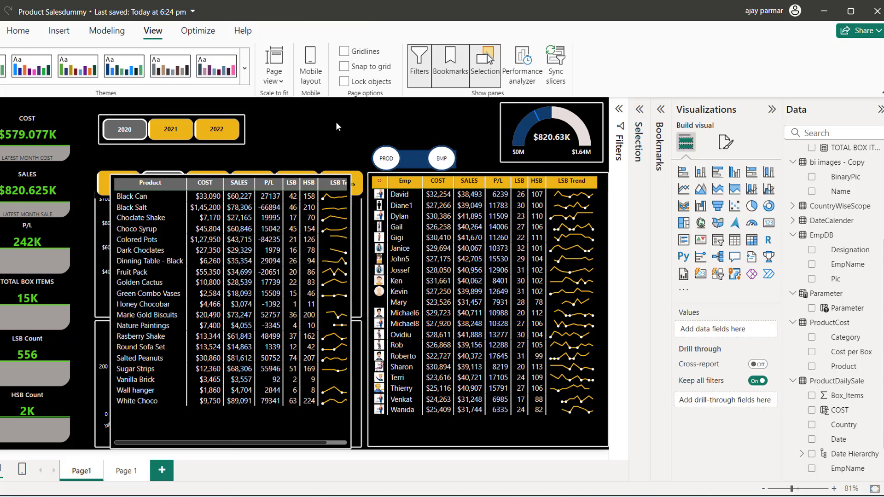
pyautogui.click(382, 160)
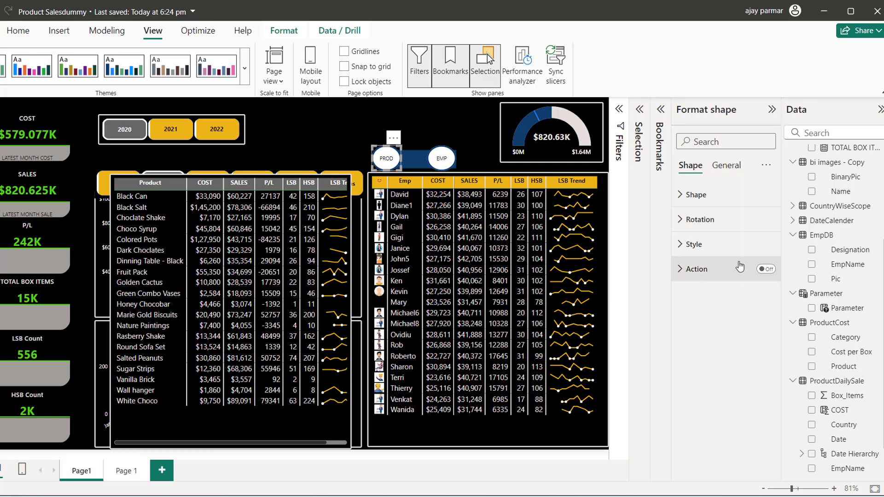
pyautogui.click(767, 270)
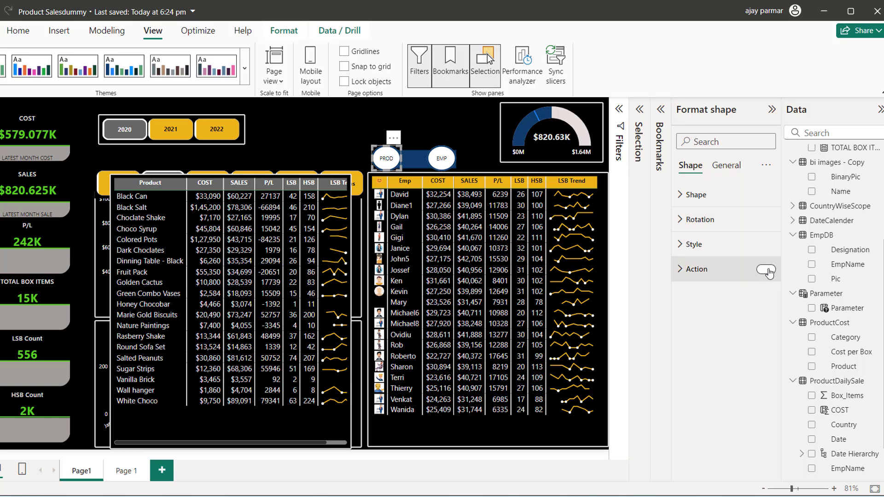
pyautogui.click(683, 271)
pyautogui.click(728, 338)
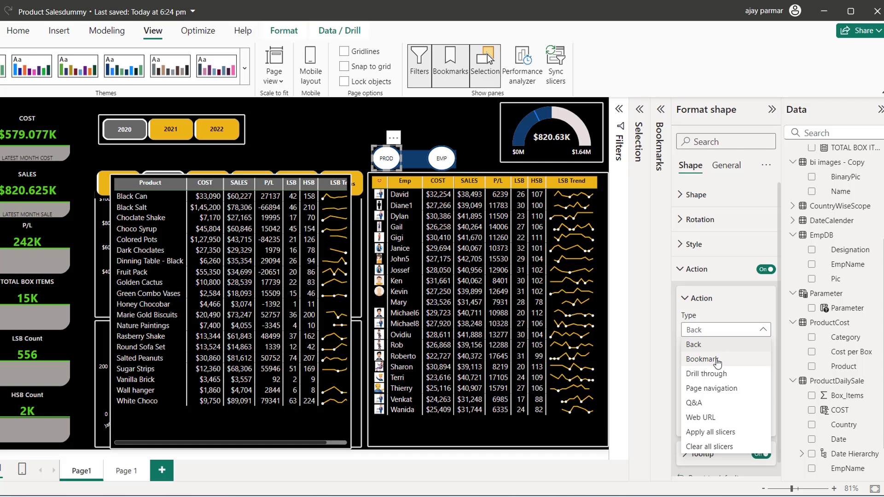
pyautogui.click(716, 359)
pyautogui.click(716, 363)
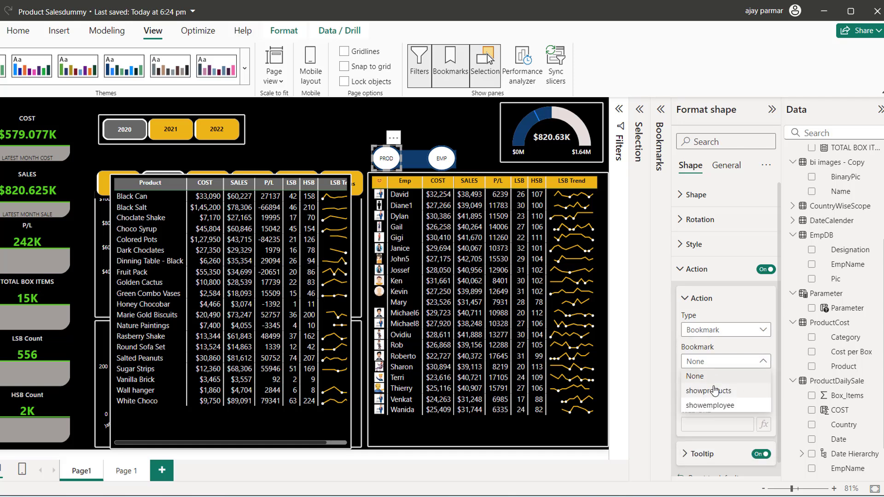
pyautogui.click(712, 391)
# Turn on the EMP button's action as a Bookmark linked to showemployee, and collapse the Format pane.
pyautogui.click(449, 166)
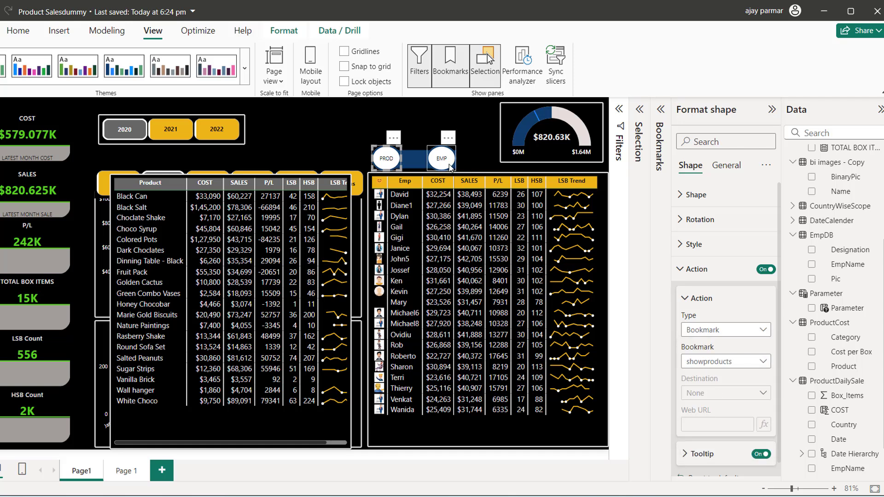
pyautogui.click(766, 269)
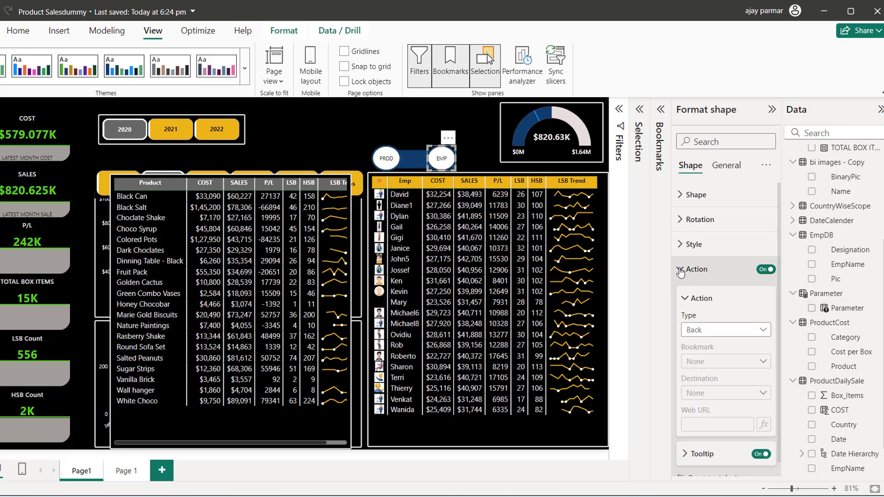
pyautogui.click(732, 329)
pyautogui.click(720, 359)
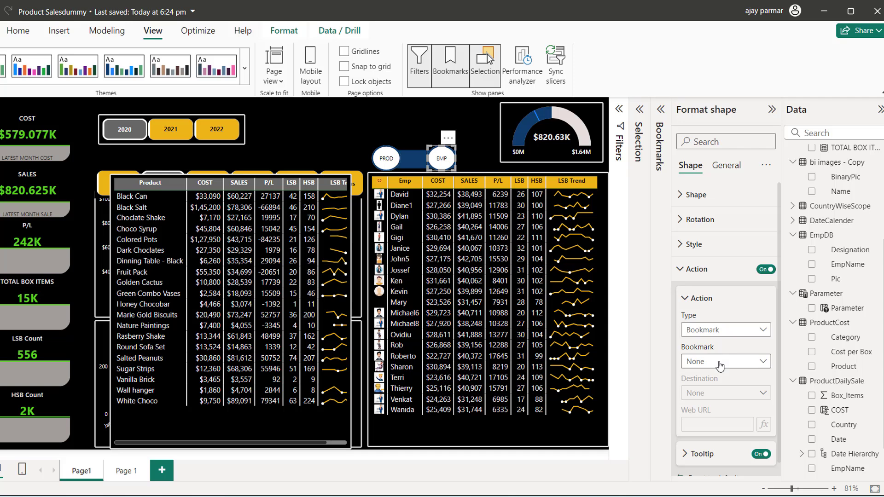
pyautogui.click(718, 362)
pyautogui.click(712, 406)
pyautogui.click(771, 110)
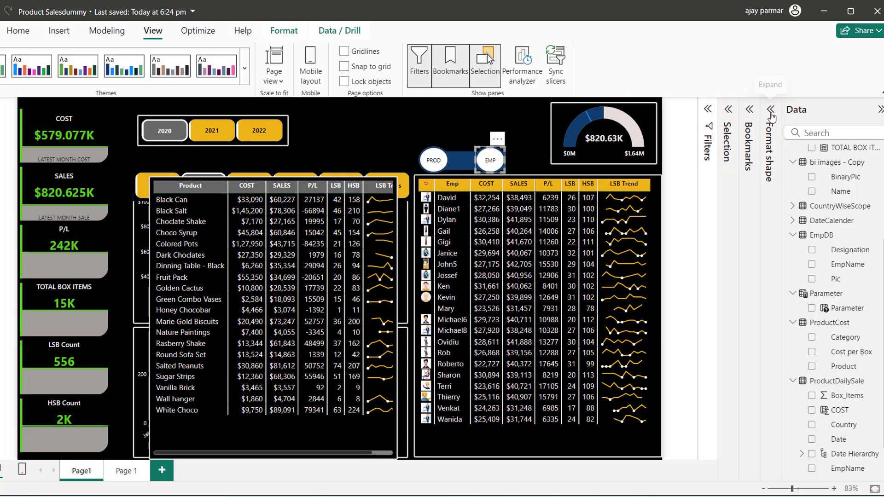
pyautogui.click(448, 122)
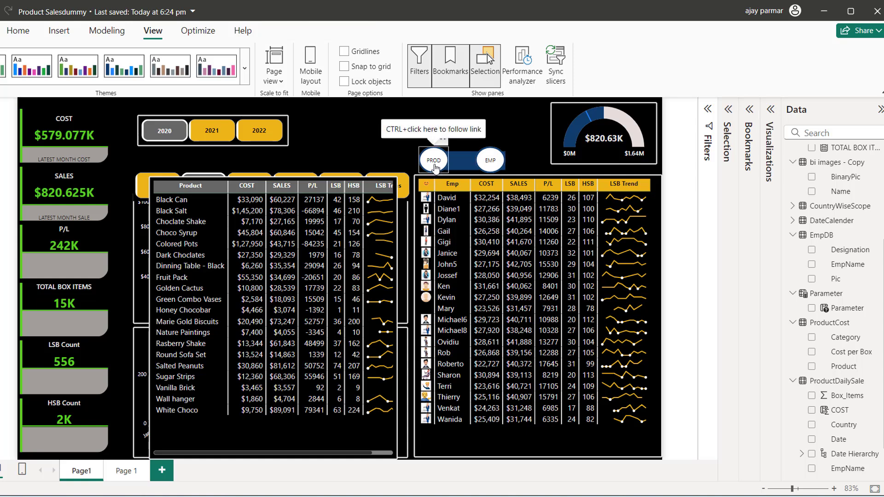
# Test the PROD and EMP buttons by following their bookmark links alternately, ending on the product table.
pyautogui.keyDown('ctrl'); pyautogui.click(435, 164); pyautogui.keyUp('ctrl')
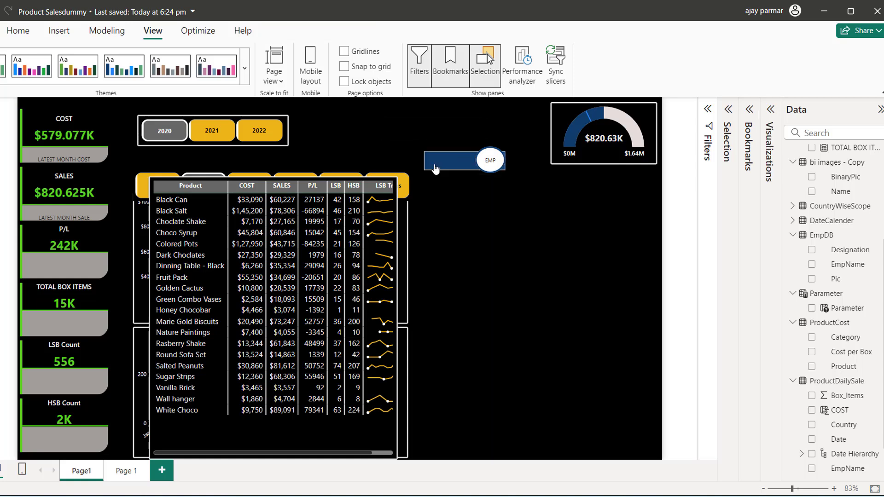
pyautogui.keyDown('ctrl'); pyautogui.click(492, 166); pyautogui.keyUp('ctrl')
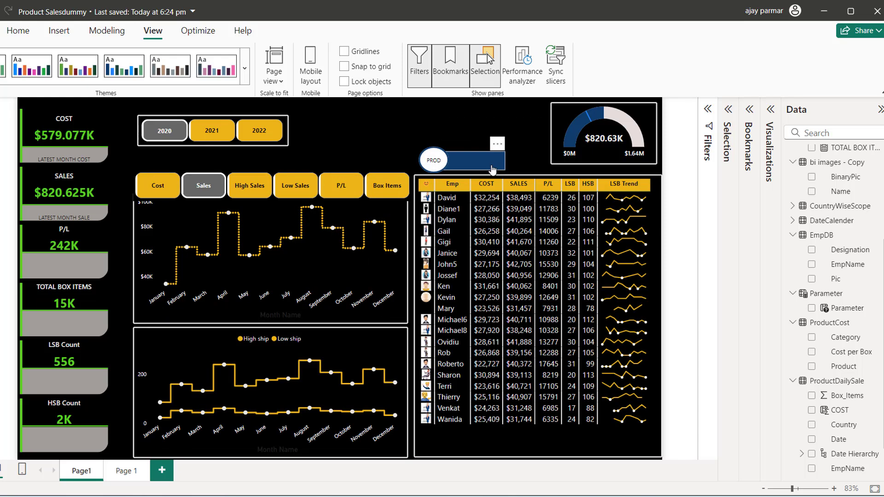
pyautogui.keyDown('ctrl'); pyautogui.click(434, 160); pyautogui.keyUp('ctrl')
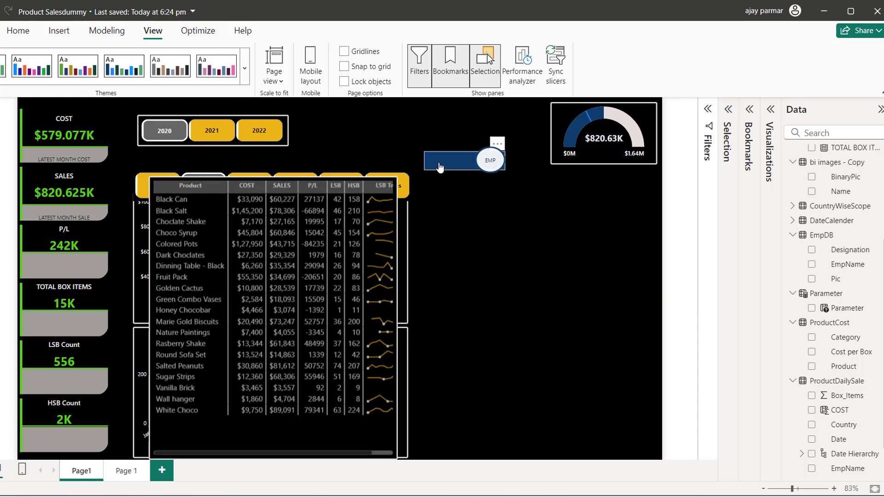
# Close the Bookmarks and Selection panes and move the product table into the area used by the employee table.
pyautogui.click(445, 79)
pyautogui.click(476, 77)
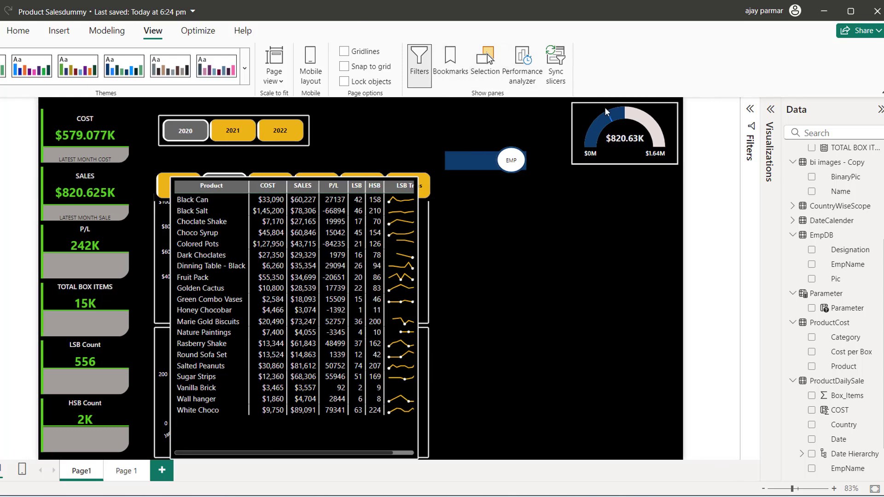
pyautogui.moveTo(400, 176)
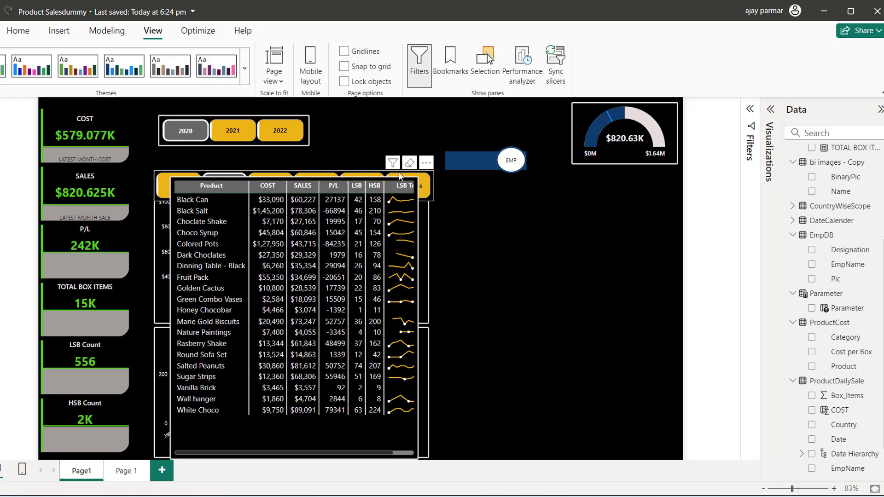
pyautogui.click(337, 178)
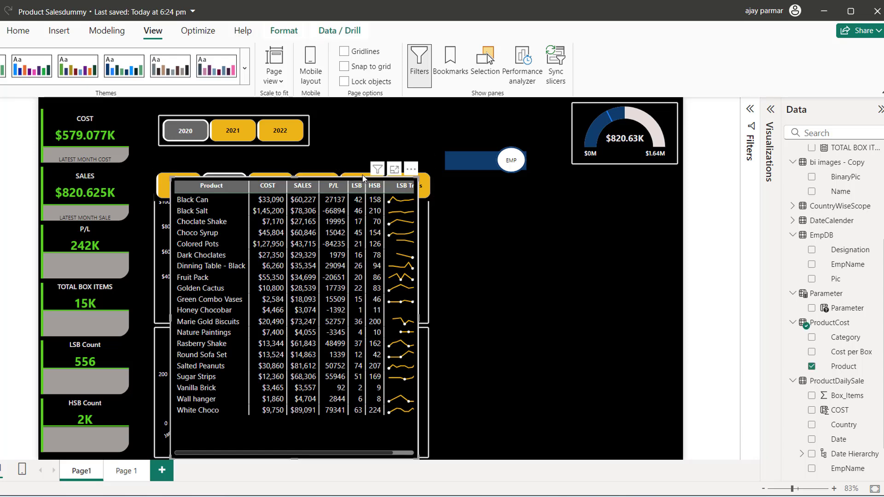
pyautogui.moveTo(405, 173); pyautogui.dragTo(683, 180)
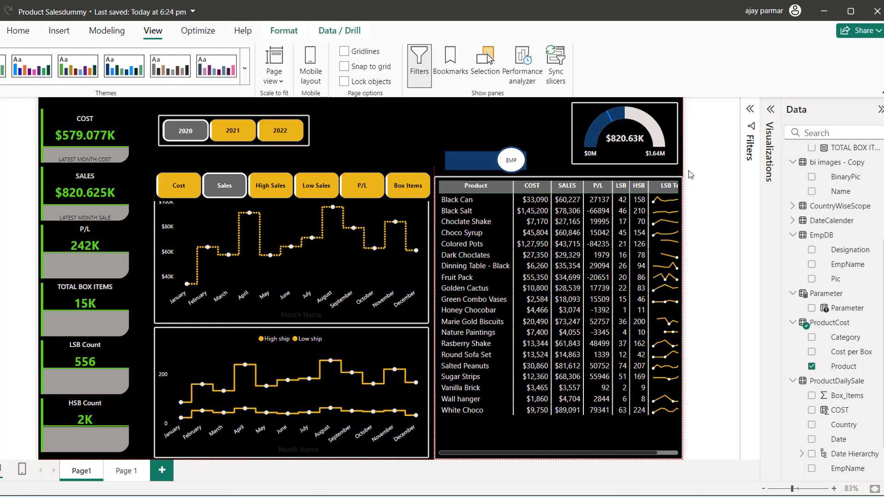
pyautogui.click(427, 122)
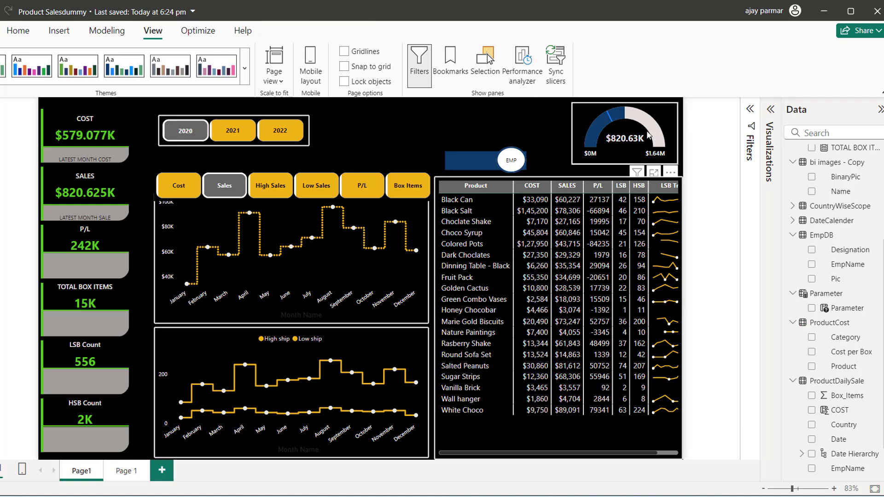
# Collapse the Data pane and switch repeatedly between the EMP and PROD buttons to check both tables in the same place.
pyautogui.click(880, 109)
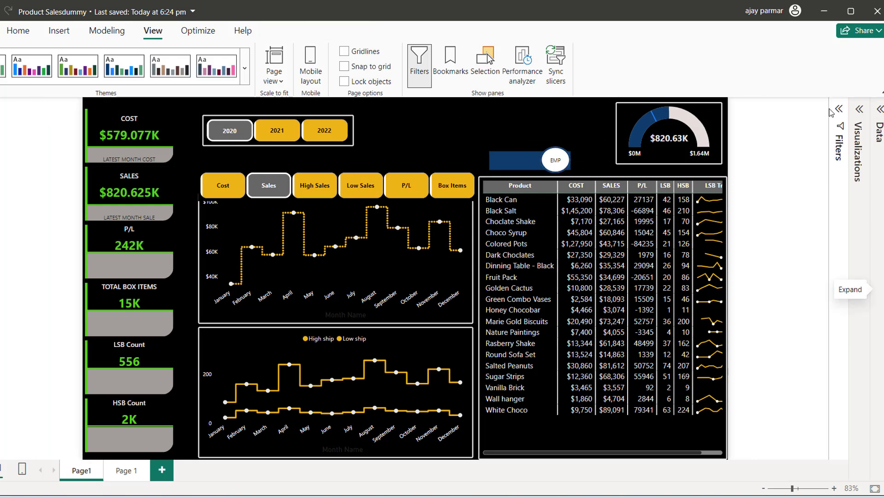
pyautogui.keyDown('ctrl'); pyautogui.click(555, 161); pyautogui.keyUp('ctrl')
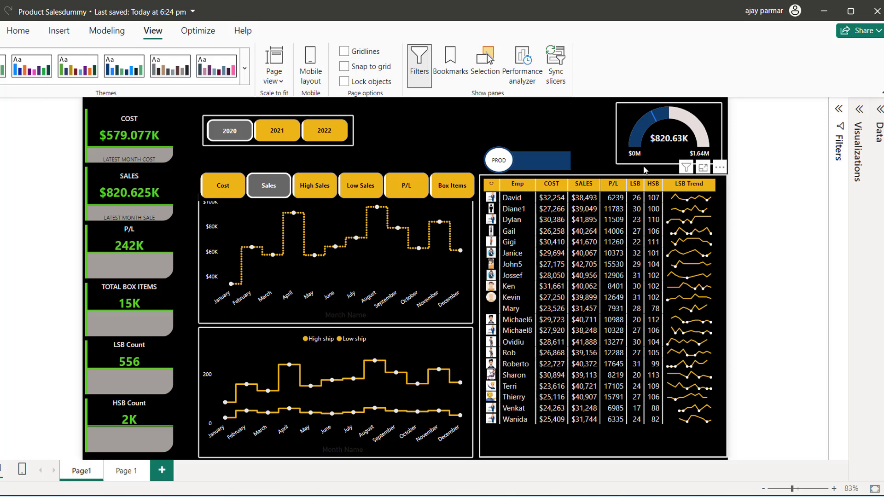
pyautogui.keyDown('ctrl'); pyautogui.click(500, 168); pyautogui.keyUp('ctrl')
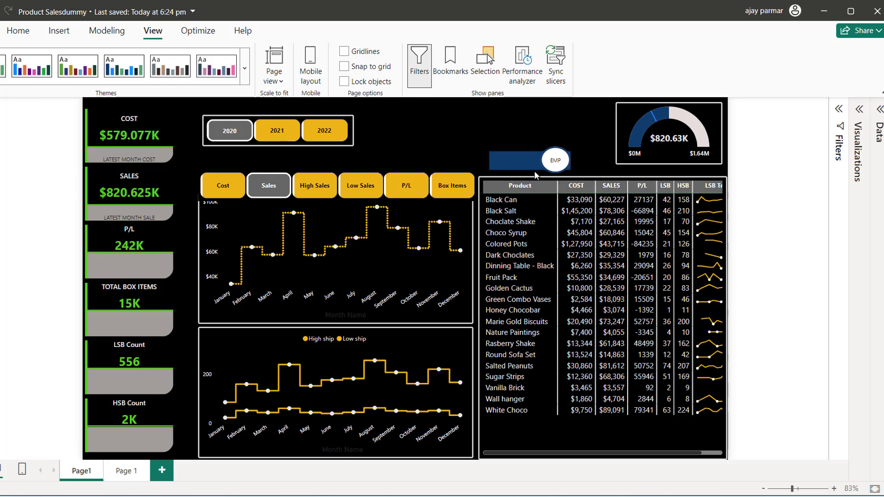
pyautogui.keyDown('ctrl'); pyautogui.click(556, 165); pyautogui.keyUp('ctrl')
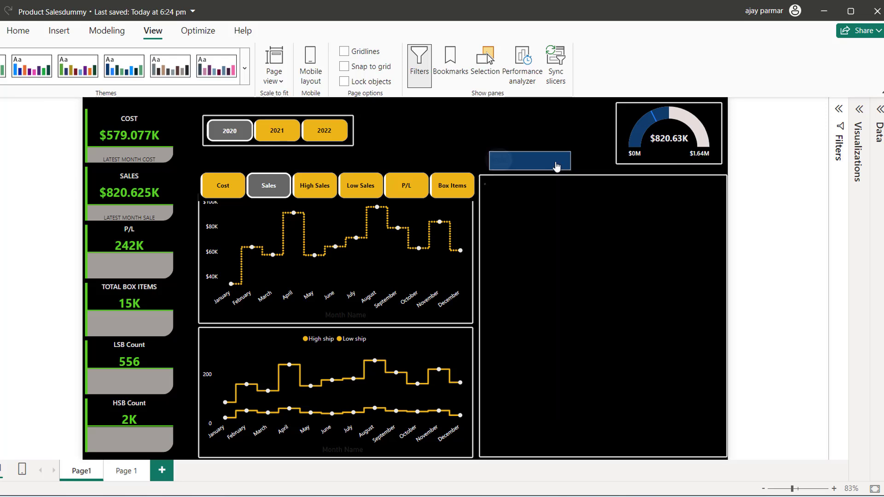
pyautogui.keyDown('ctrl'); pyautogui.click(502, 165); pyautogui.keyUp('ctrl')
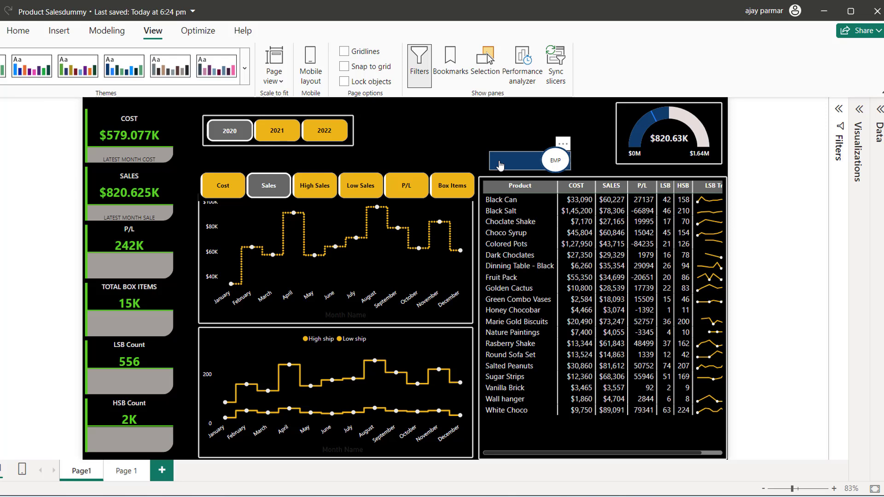
pyautogui.keyDown('ctrl'); pyautogui.click(554, 165); pyautogui.keyUp('ctrl')
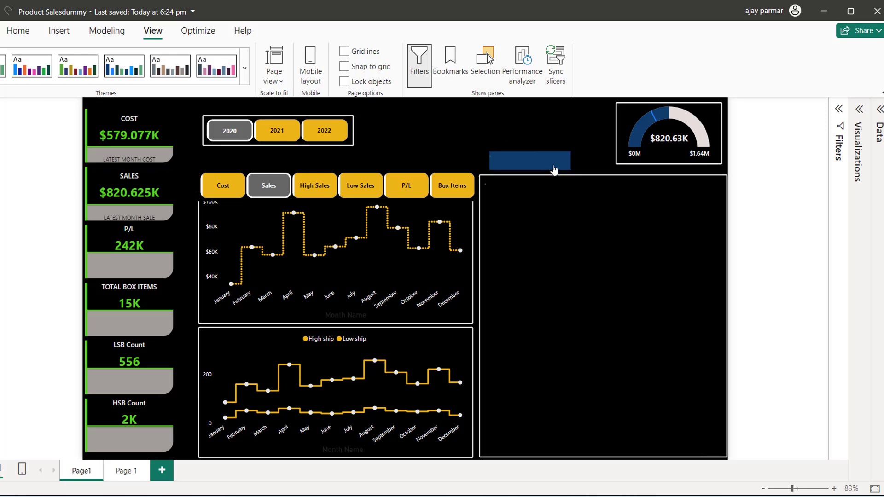
pyautogui.keyDown('ctrl'); pyautogui.click(524, 164); pyautogui.keyUp('ctrl')
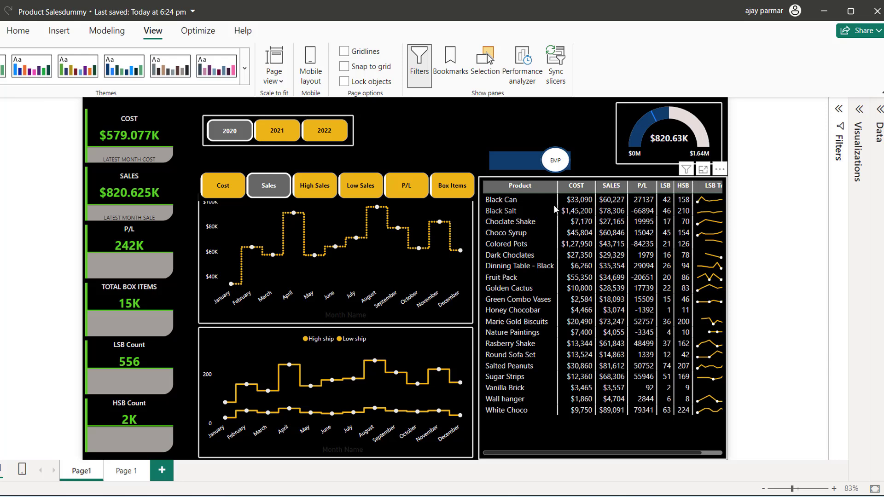
# Narrow the Product column of the product table so the whole LSB Trend column fits.
pyautogui.click(555, 187)
pyautogui.moveTo(557, 187); pyautogui.dragTo(531, 197)
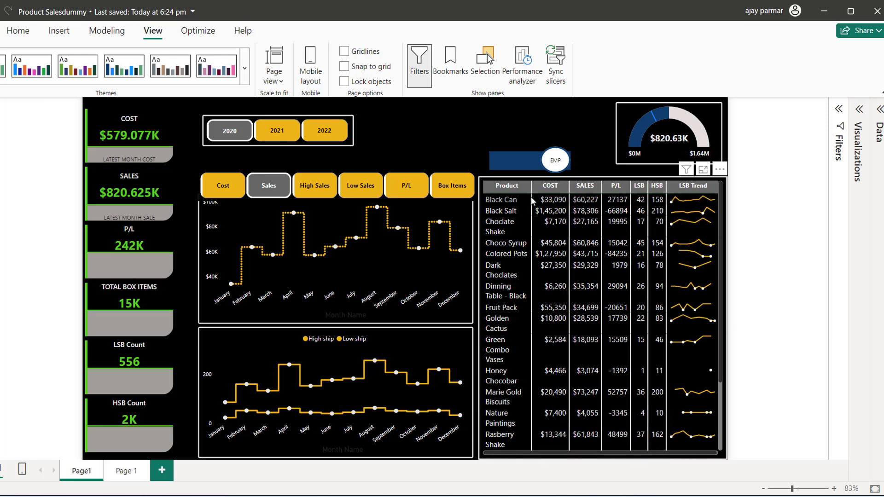
# Test the toggle again with the resized product table, ending on the employee table.
pyautogui.click(557, 168)
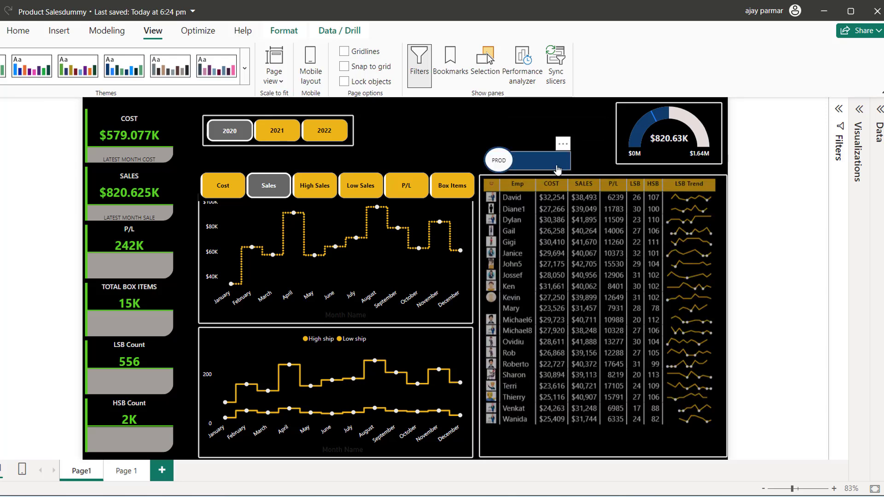
pyautogui.click(525, 163)
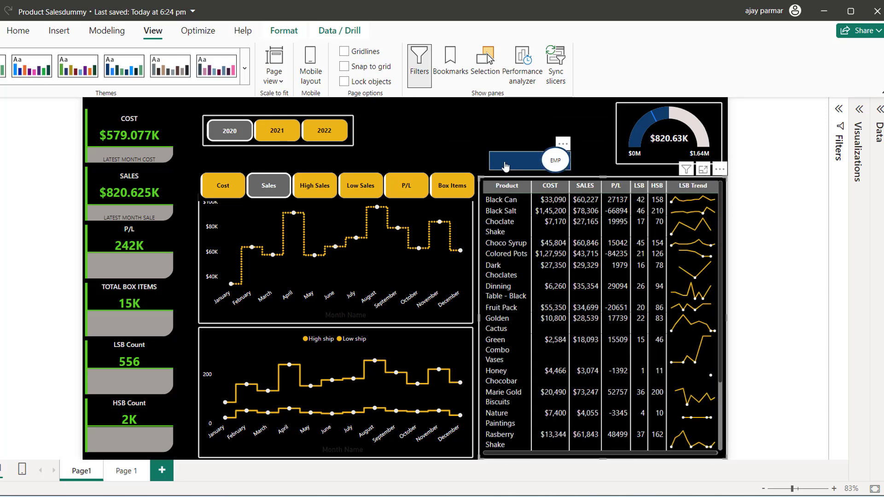
pyautogui.keyDown('ctrl'); pyautogui.click(556, 165); pyautogui.keyUp('ctrl')
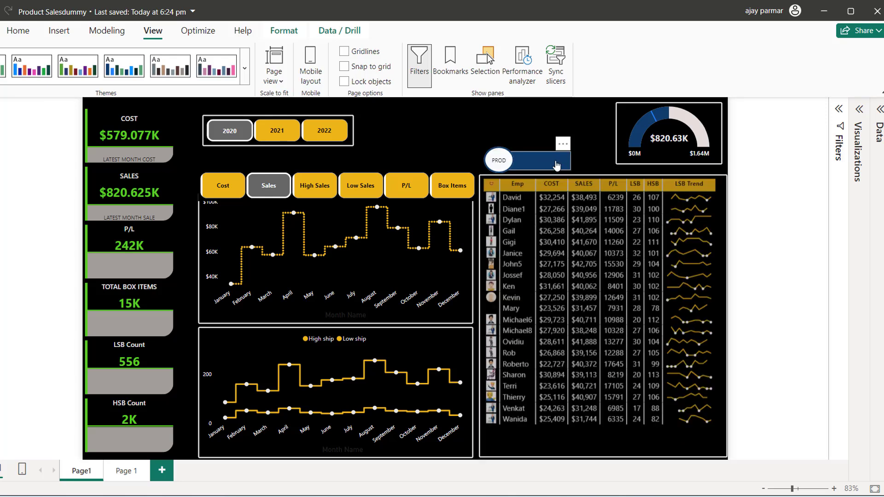
pyautogui.keyDown('ctrl'); pyautogui.click(505, 165); pyautogui.keyUp('ctrl')
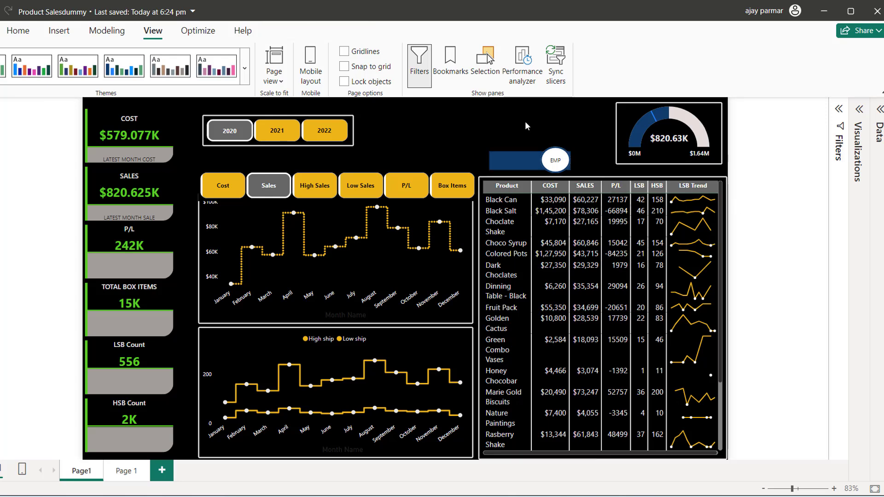
pyautogui.keyDown('ctrl'); pyautogui.click(558, 165); pyautogui.keyUp('ctrl')
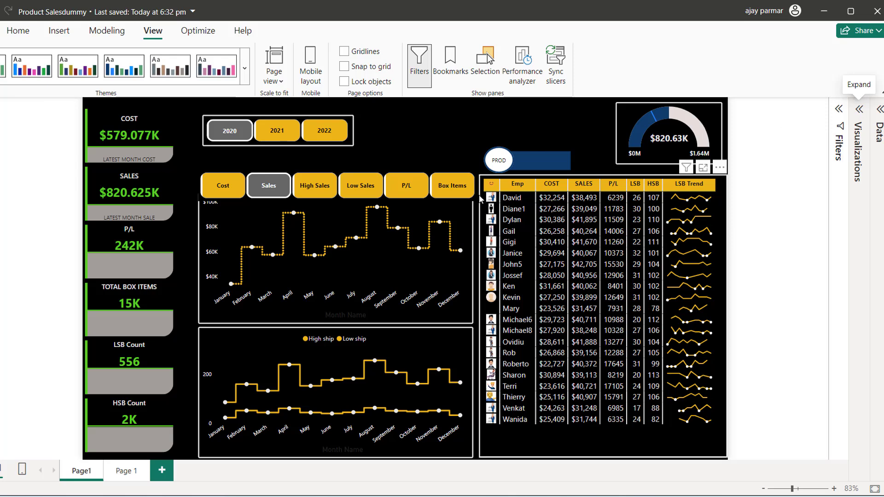
# Reduce the height of the Cost-to-Box Items slicer and move it up clear of the line chart.
pyautogui.click(332, 177)
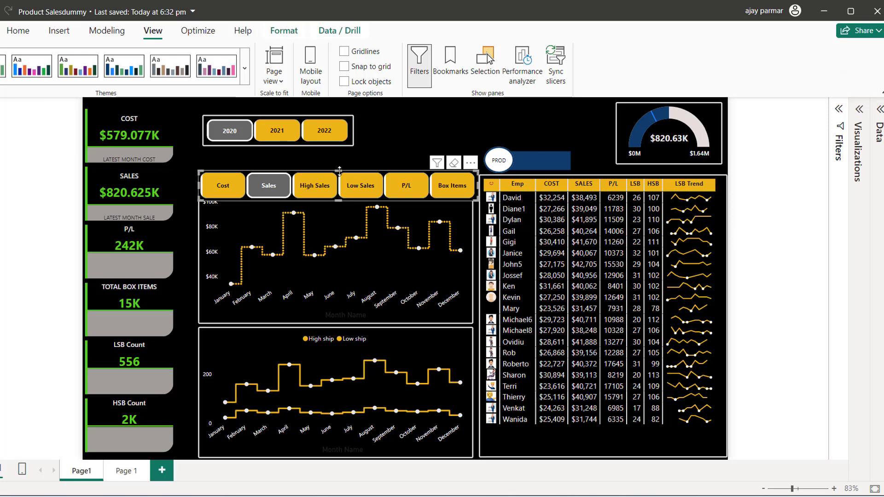
pyautogui.moveTo(336, 178); pyautogui.dragTo(341, 185)
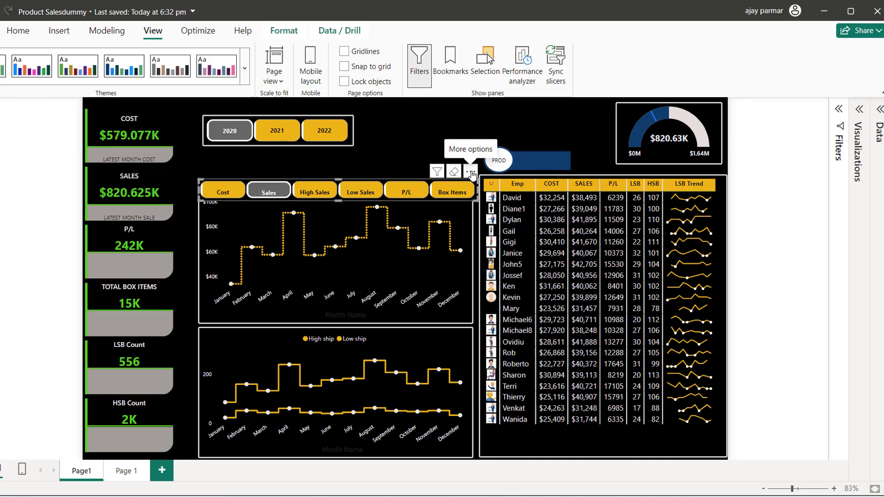
pyautogui.moveTo(470, 174); pyautogui.dragTo(468, 163)
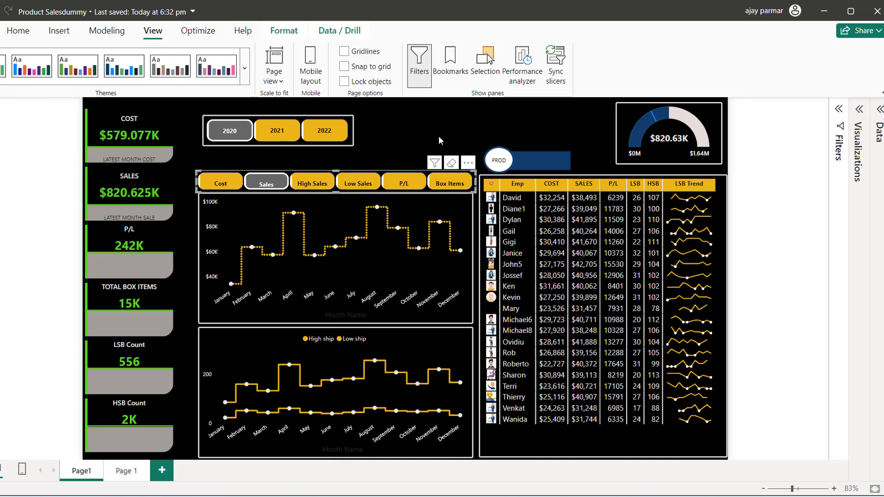
pyautogui.click(438, 136)
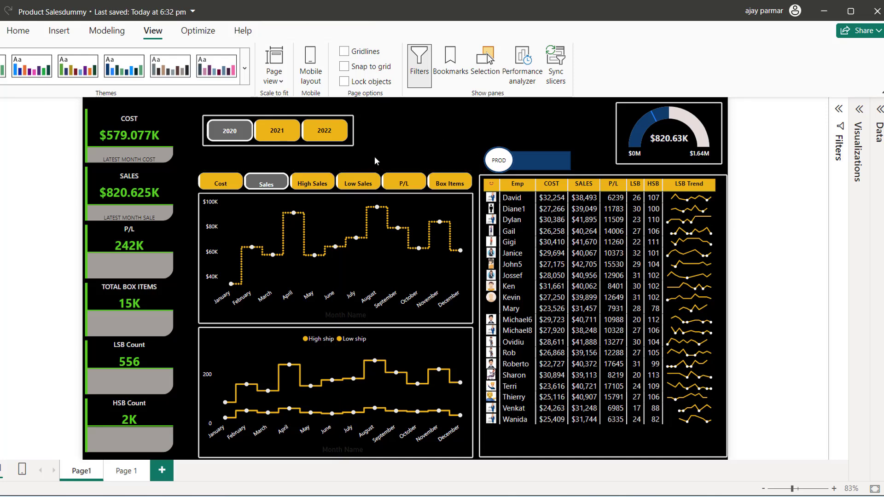
# Move the year slicer up and across to the centre of the dashboard's header area.
pyautogui.moveTo(335, 145); pyautogui.dragTo(521, 117)
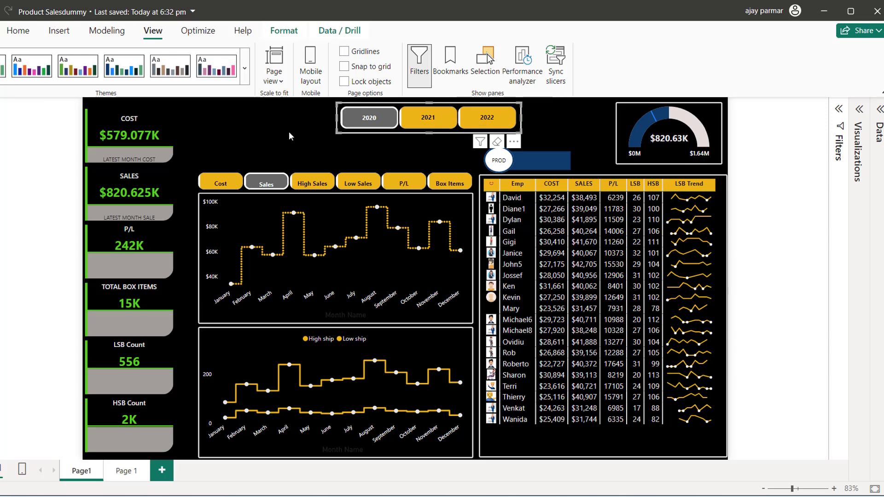
pyautogui.click(289, 133)
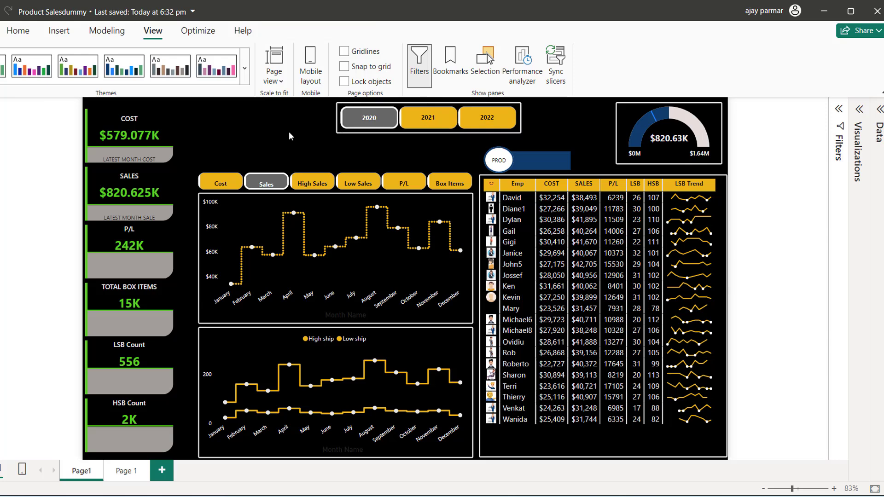
# Insert the boxes.png image and shrink it to a small icon above the Cost-to-Box Items slicer.
pyautogui.click(54, 32)
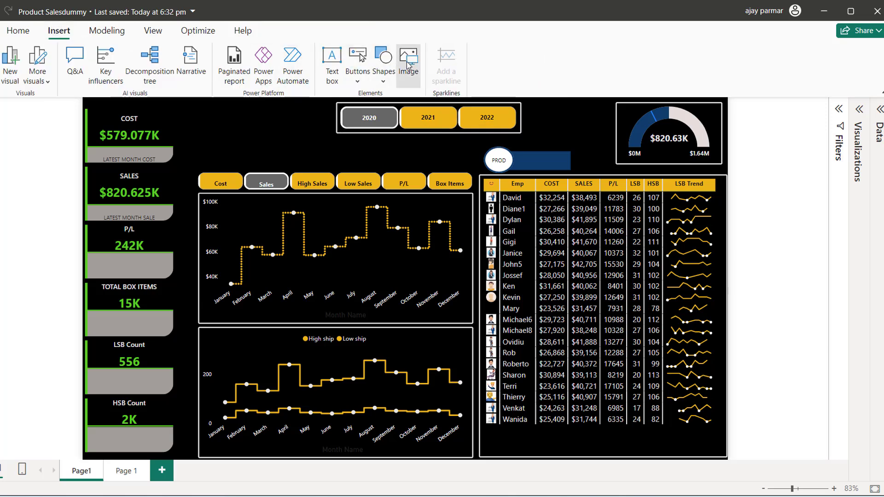
pyautogui.click(407, 65)
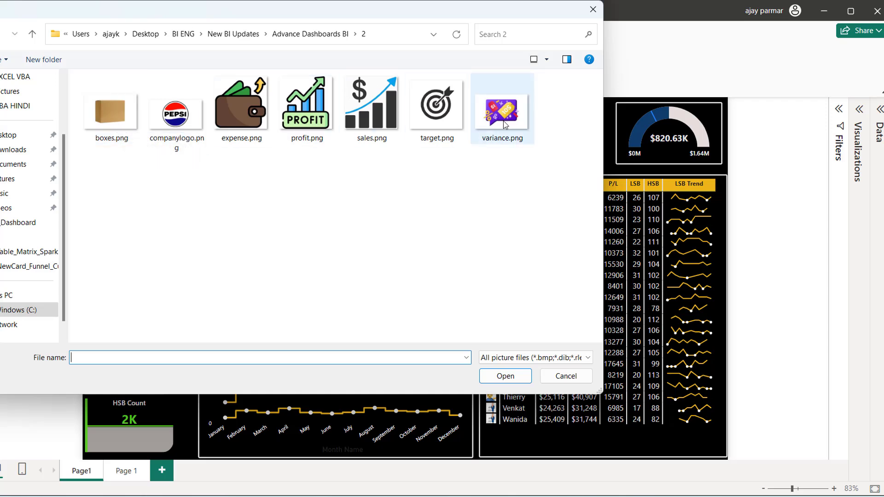
pyautogui.click(120, 128)
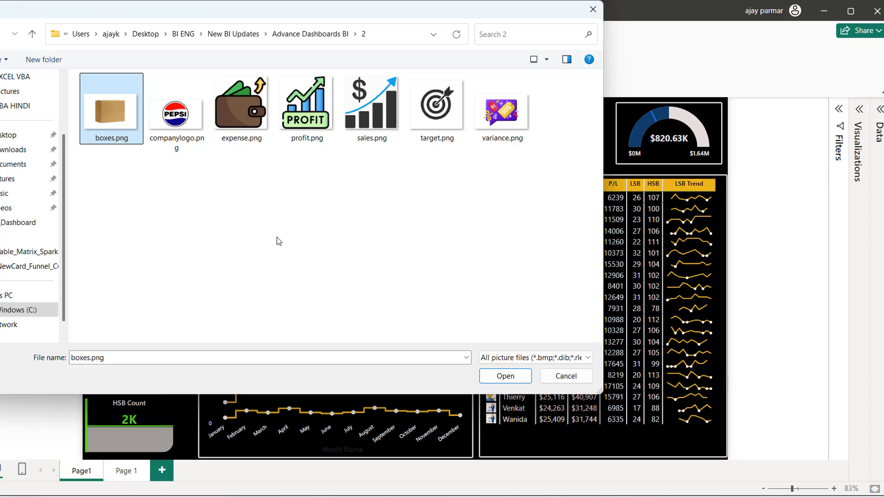
pyautogui.click(506, 376)
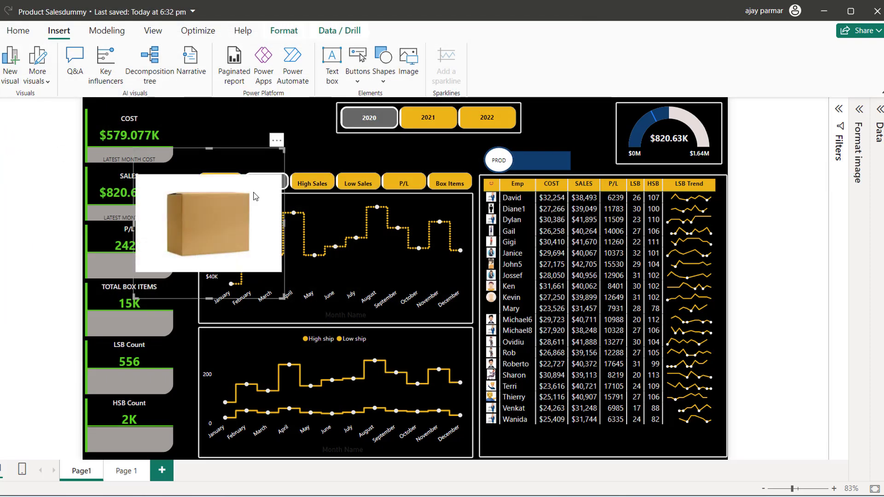
pyautogui.moveTo(283, 297); pyautogui.dragTo(224, 129)
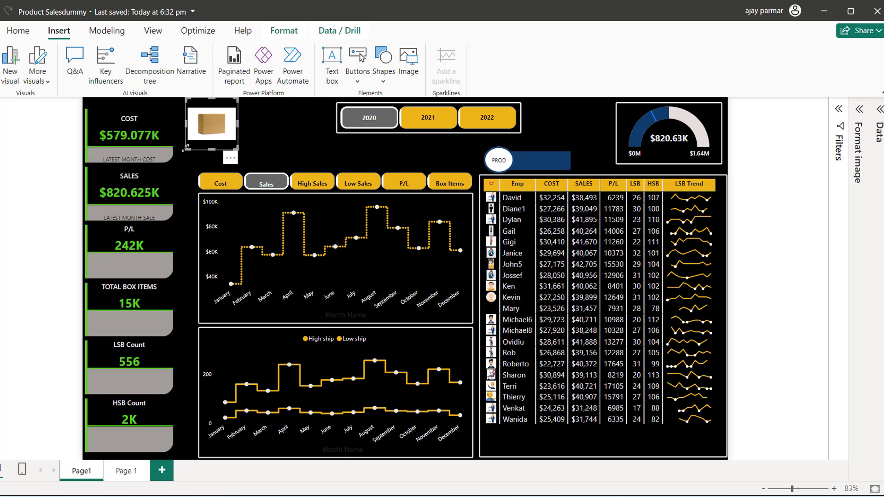
pyautogui.moveTo(185, 148); pyautogui.dragTo(198, 137)
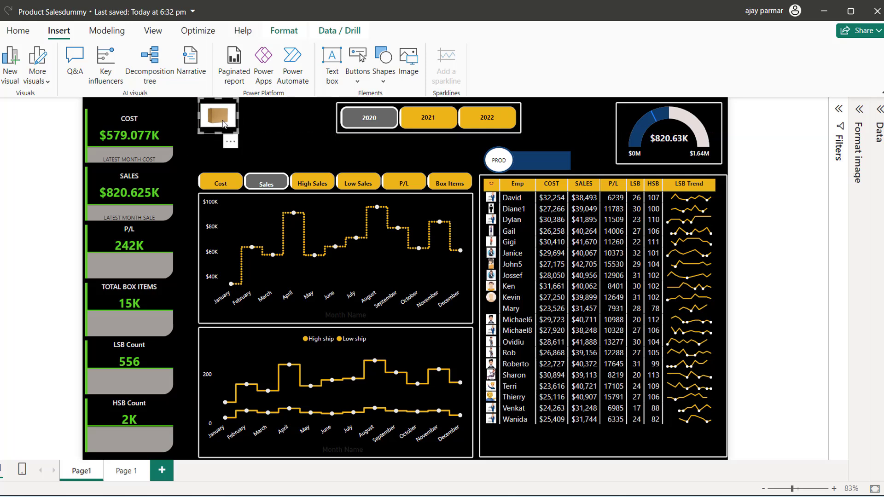
# Extend the Cost-to-Box Items slicer slightly upward so its buttons are taller.
pyautogui.click(309, 170)
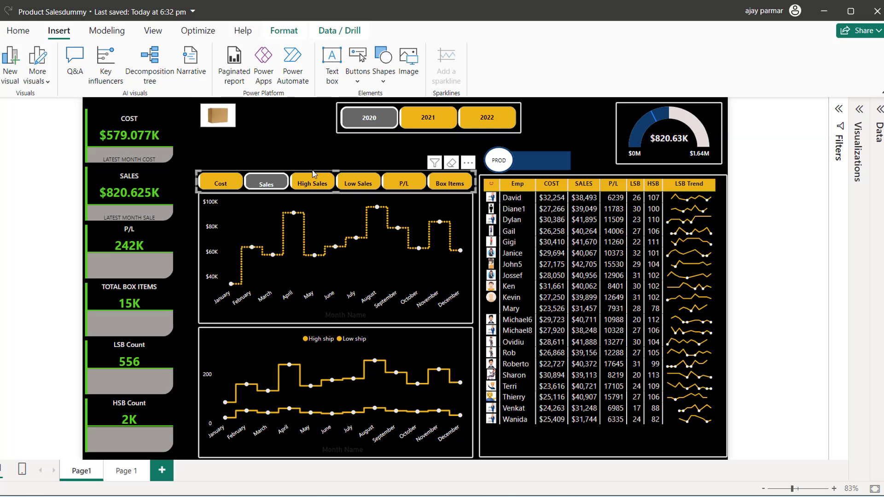
pyautogui.moveTo(337, 170); pyautogui.dragTo(337, 168)
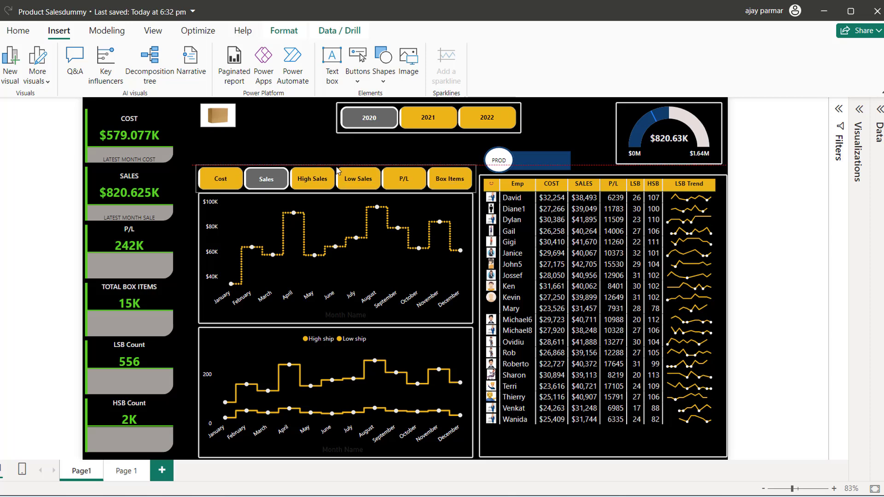
pyautogui.click(298, 148)
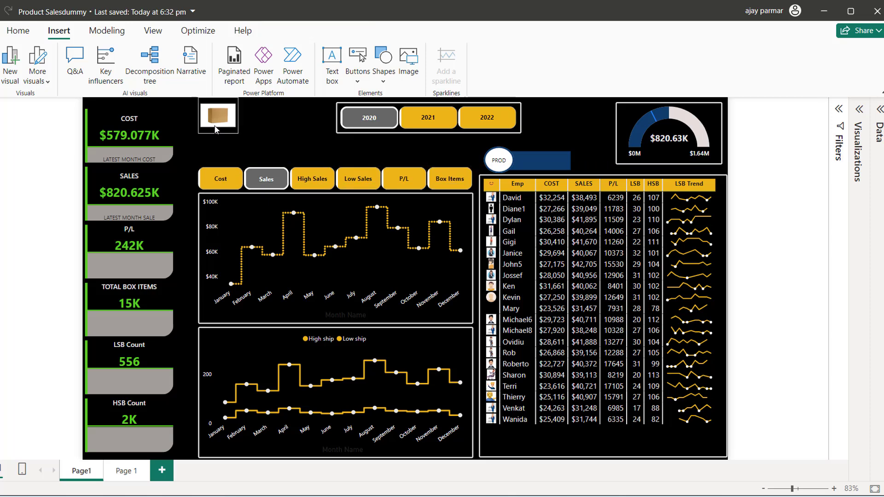
# Extend the KPI card visual to the page's upper edge and widen it so the latest month values fit.
pyautogui.click(161, 120)
pyautogui.moveTo(132, 107)
pyautogui.mouseDown()
pyautogui.moveTo(131, 128)
pyautogui.moveTo(130, 98)
pyautogui.mouseUp()
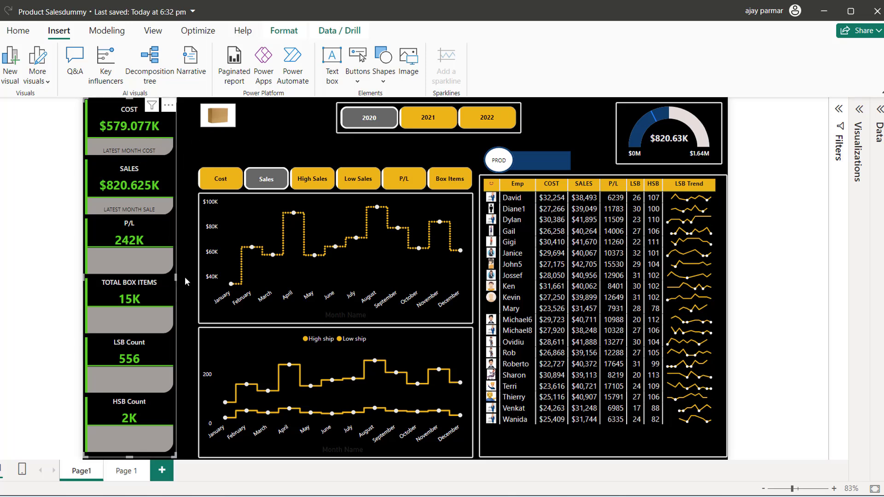
pyautogui.moveTo(176, 277); pyautogui.dragTo(185, 277)
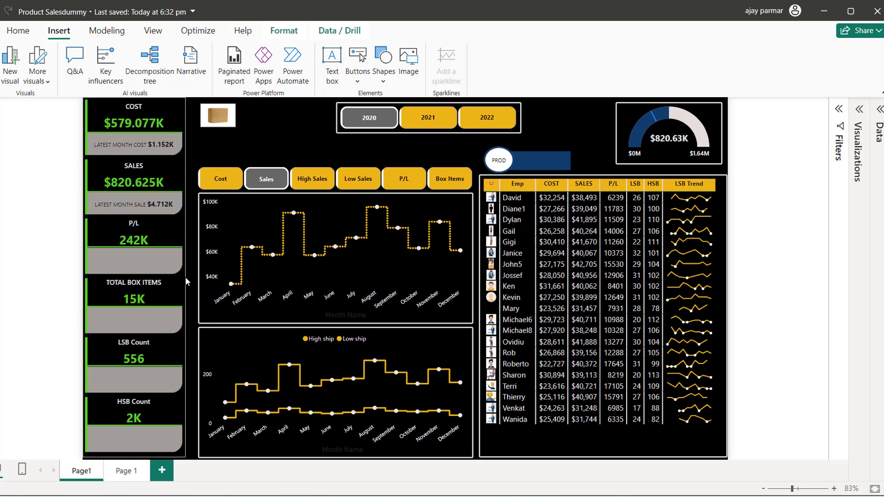
# Move the box picture beside the year slicer, and insert variance.png as a small icon next to it.
pyautogui.moveTo(225, 118); pyautogui.dragTo(313, 109)
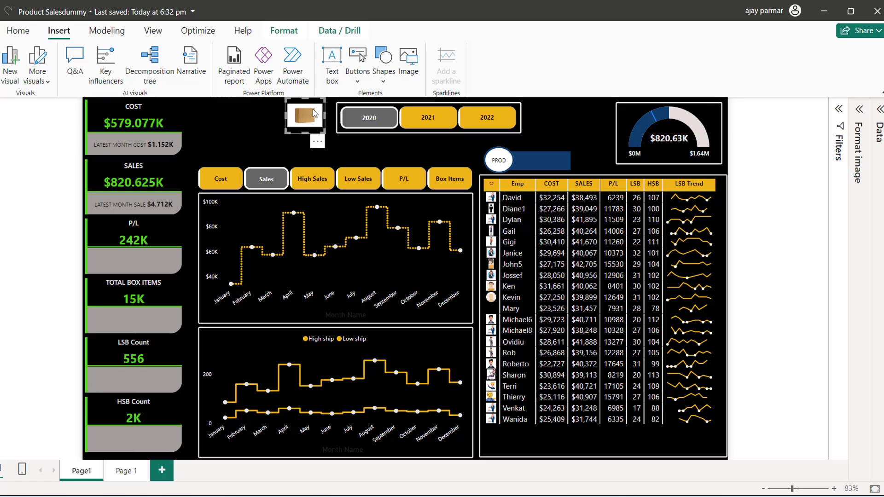
pyautogui.click(409, 73)
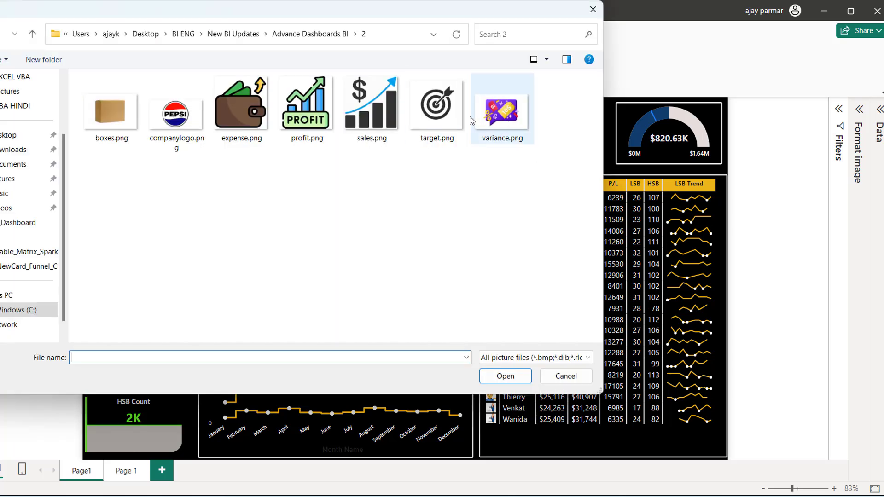
pyautogui.doubleClick(507, 122)
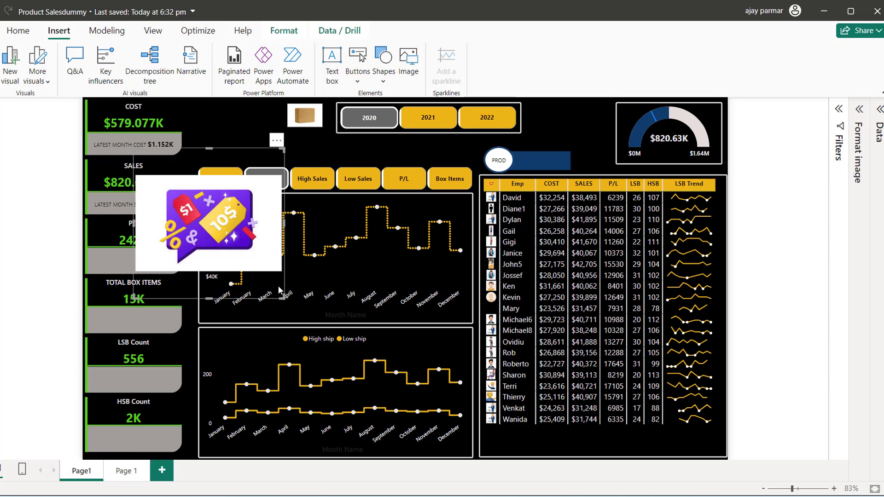
pyautogui.moveTo(282, 299); pyautogui.dragTo(261, 132)
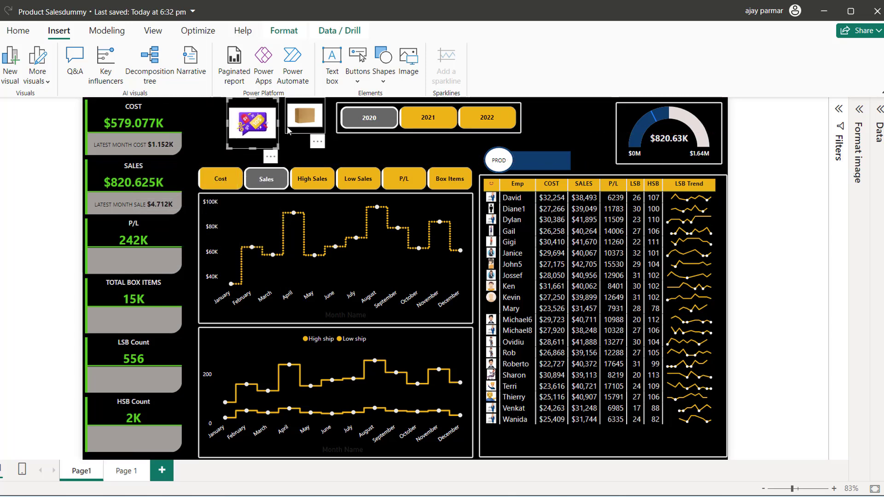
# Delete the box picture and move the variance image into its place beside the year slicer.
pyautogui.click(296, 130)
pyautogui.press('Delete')
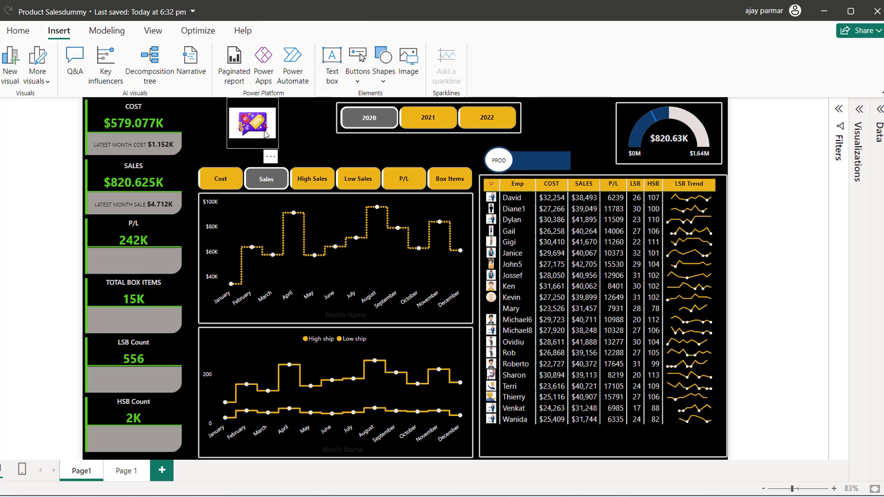
pyautogui.moveTo(265, 125)
pyautogui.mouseDown()
pyautogui.moveTo(326, 125)
pyautogui.moveTo(273, 138)
pyautogui.mouseUp()
pyautogui.click(250, 123)
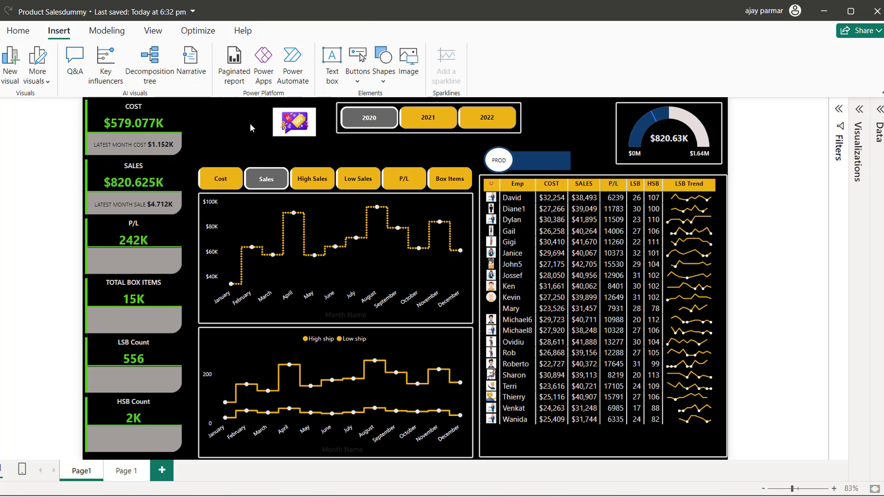
# Create a new measure in the _dax table from a copy of the LATEST MONTH COST formula.
pyautogui.click(880, 113)
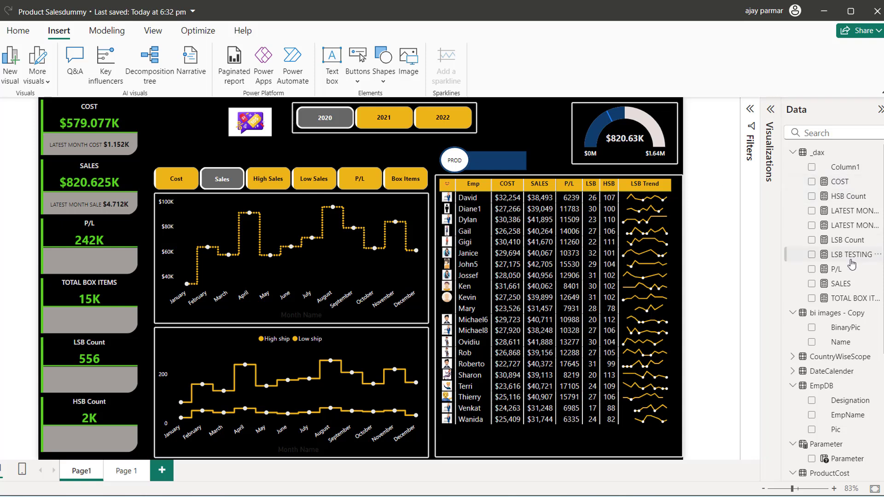
pyautogui.click(841, 214)
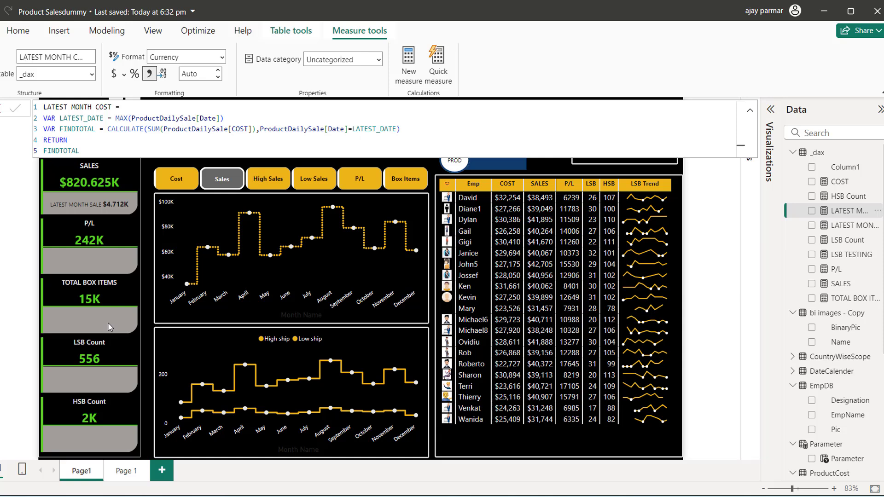
pyautogui.click(97, 151)
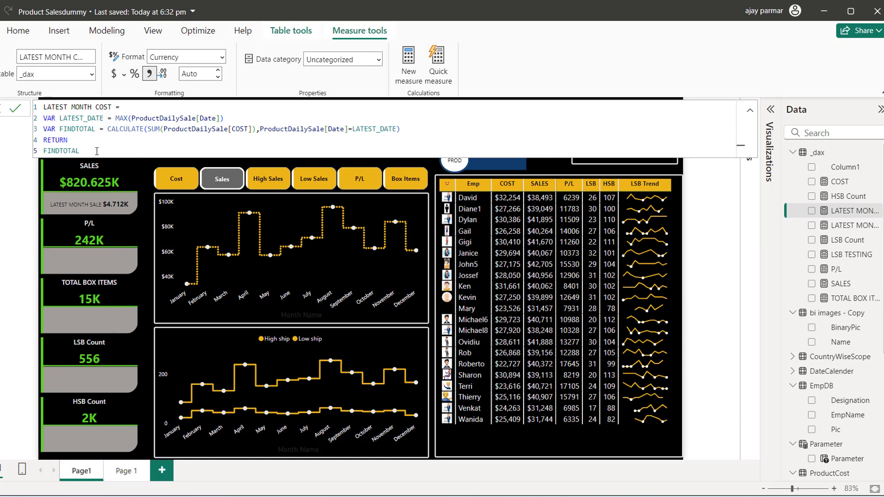
pyautogui.hotkey('ctrl', 'a')
pyautogui.hotkey('ctrl', 'c')
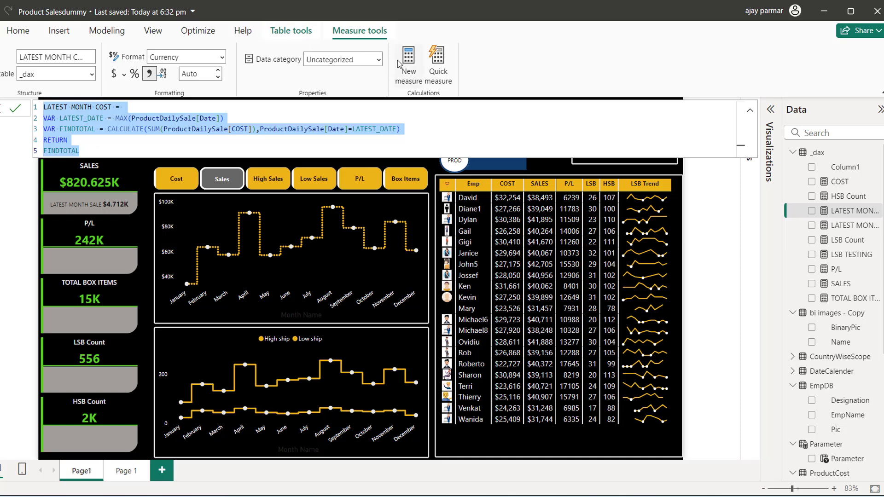
pyautogui.click(407, 64)
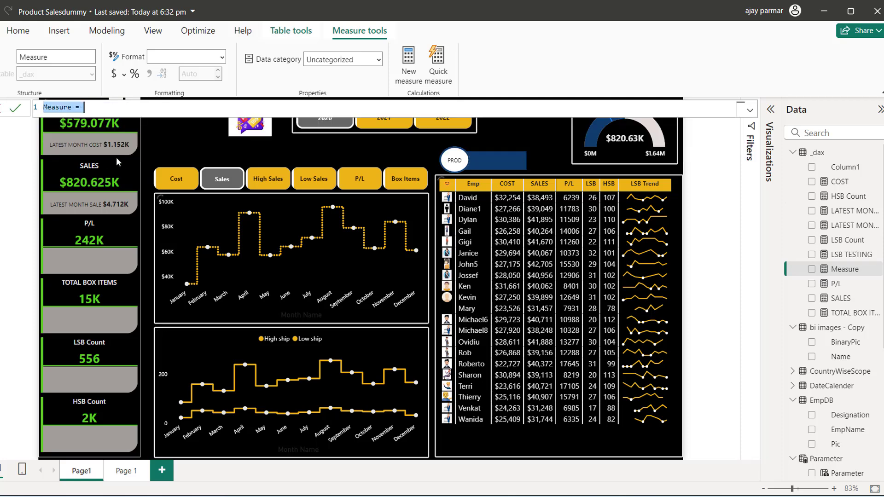
pyautogui.hotkey('ctrl', 'v')
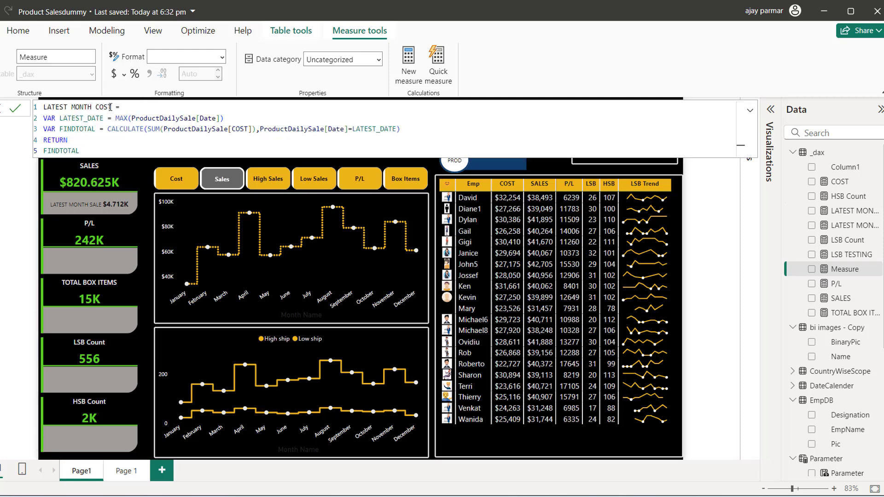
# Rename the copied measure LATEST MONTH BOX in its formula.
pyautogui.click(110, 107)
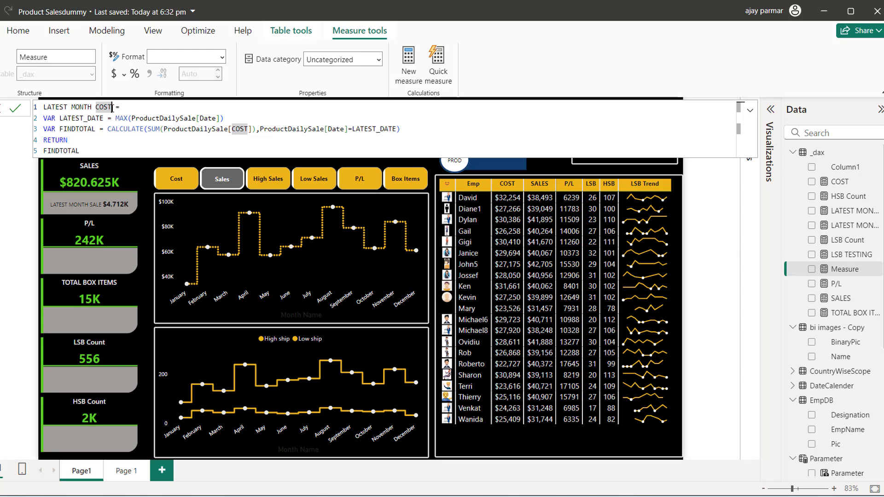
pyautogui.press('BackSpace')
pyautogui.press('BackSpace')
pyautogui.press('BackSpace')
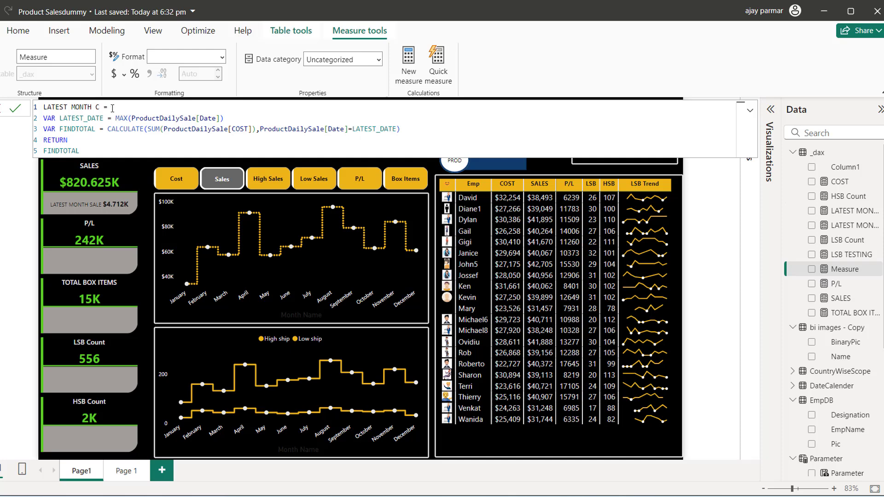
pyautogui.press('BackSpace')
pyautogui.write('X')
# Make the measure's FINDTOTAL variable sum ProductDailySale[Box_Items] and commit the formula.
pyautogui.click(235, 129)
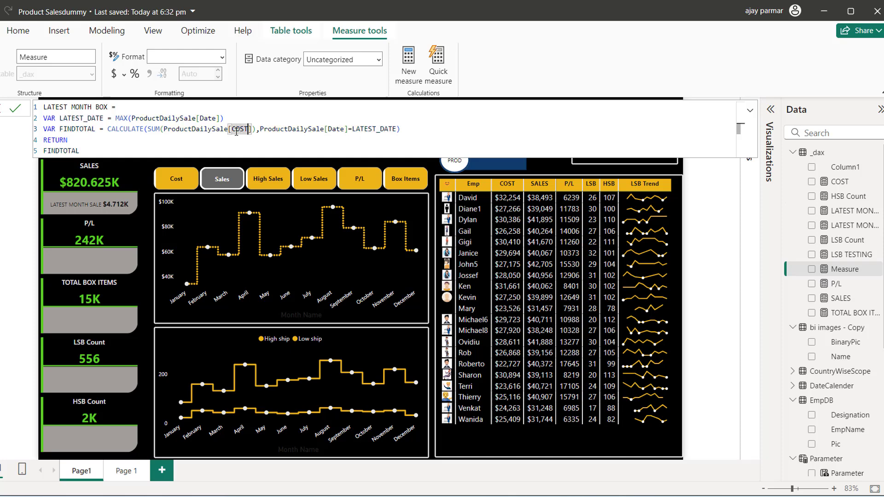
pyautogui.press('BackSpace')
pyautogui.press('BackSpace')
pyautogui.press('BackSpace')
pyautogui.press('BackSpace')
pyautogui.write('Bo')
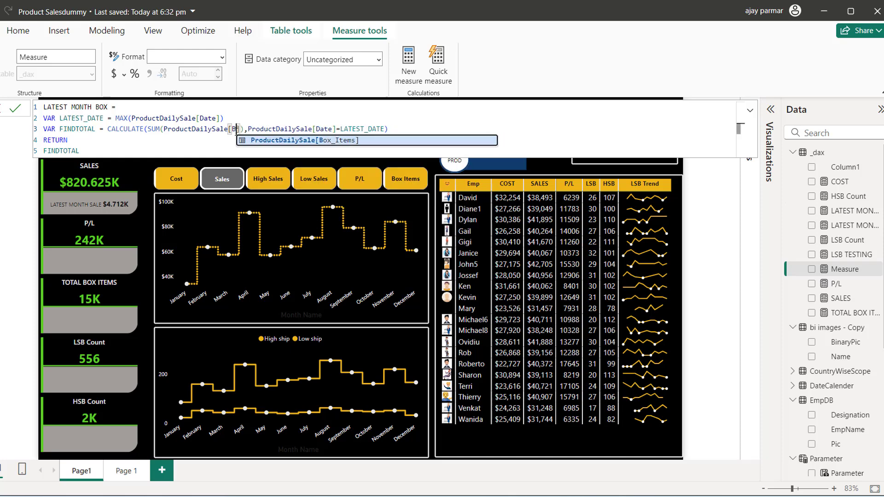
pyautogui.click(254, 141)
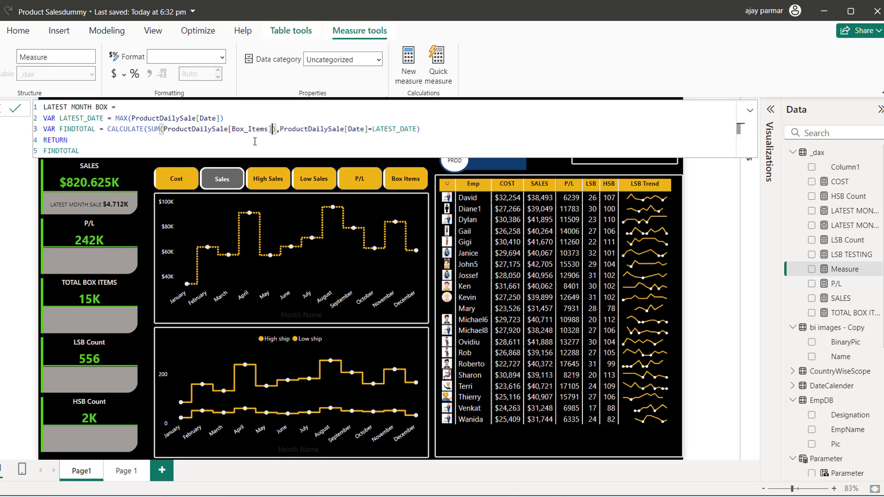
pyautogui.click(179, 143)
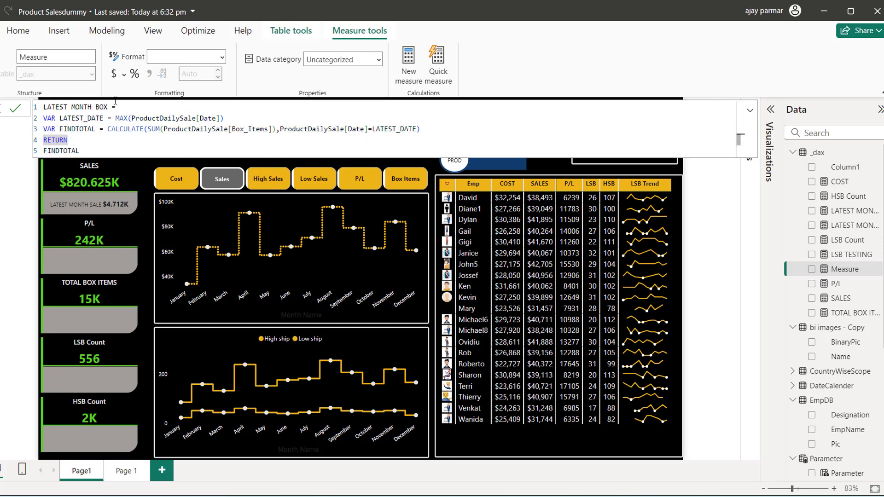
pyautogui.click(16, 112)
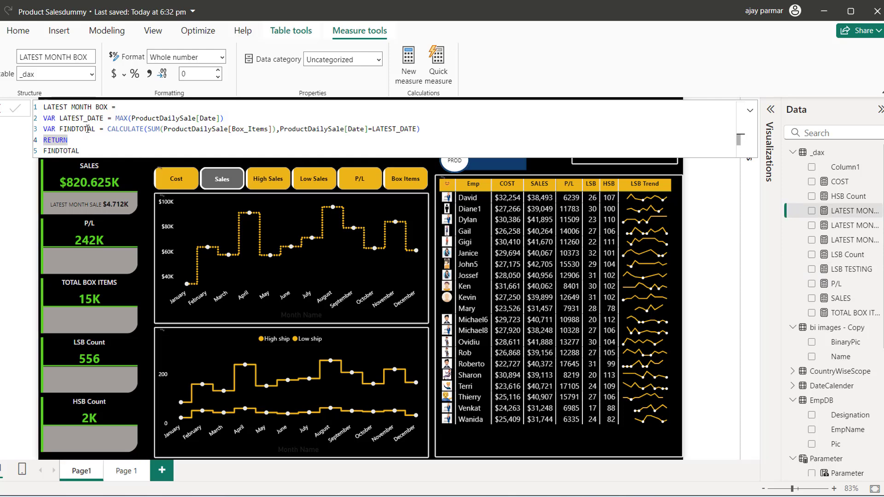
pyautogui.click(720, 190)
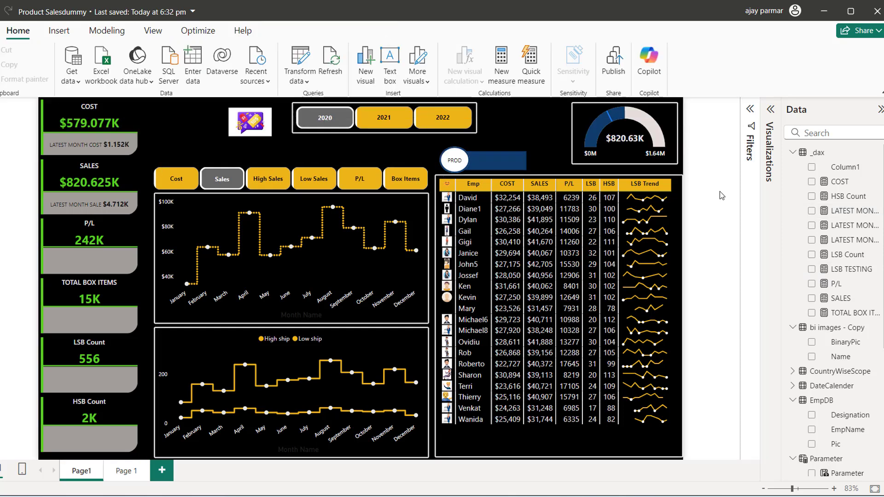
# Set the COST measure's number of decimal places to 0.
pyautogui.click(132, 234)
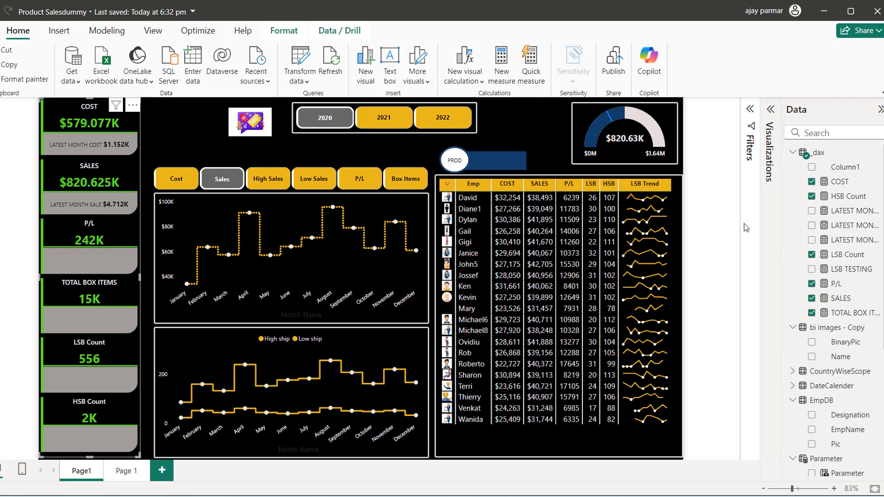
pyautogui.click(847, 182)
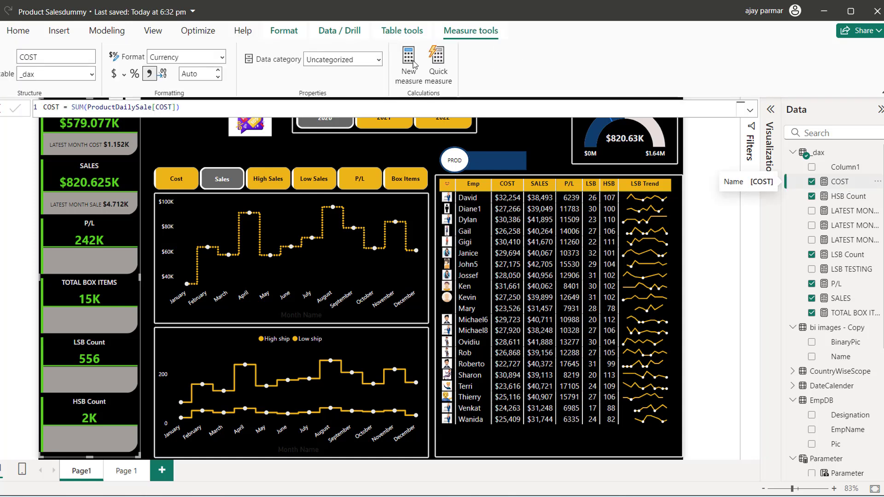
pyautogui.click(206, 74)
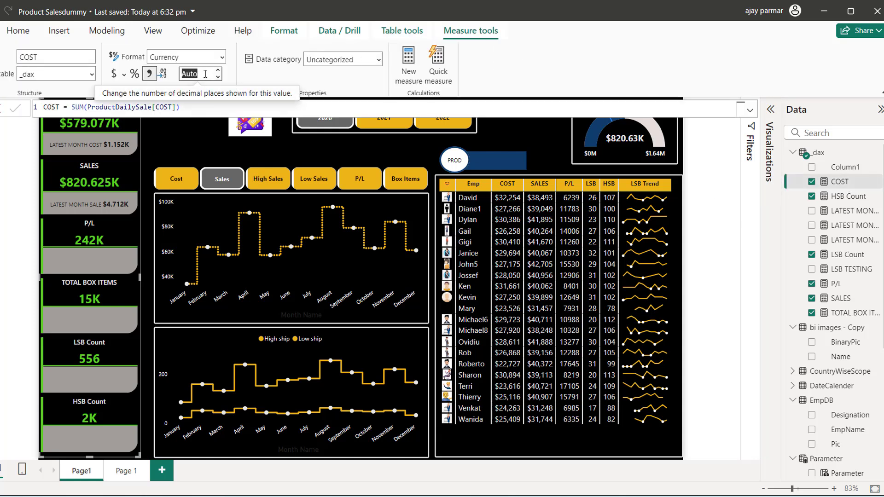
pyautogui.write('0')
pyautogui.click(250, 84)
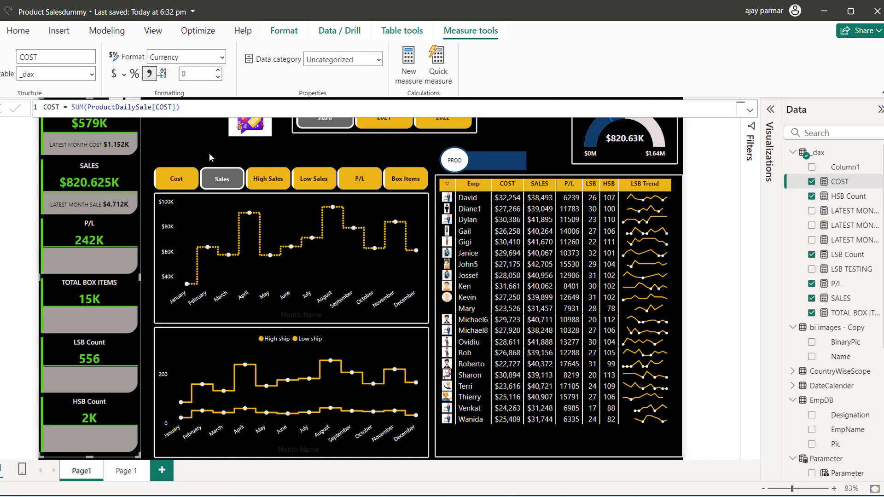
# Set the SALES measure's number of decimal places to 0.
pyautogui.click(844, 299)
pyautogui.click(207, 75)
pyautogui.write('0')
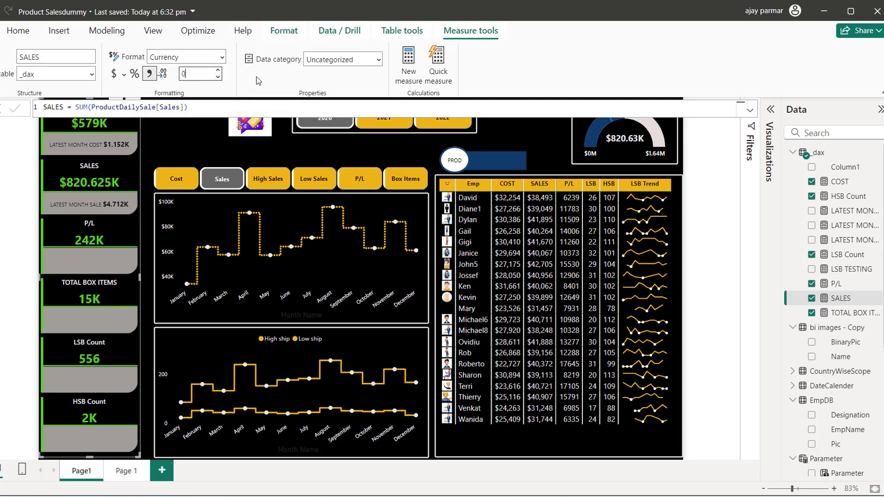
pyautogui.press('Return')
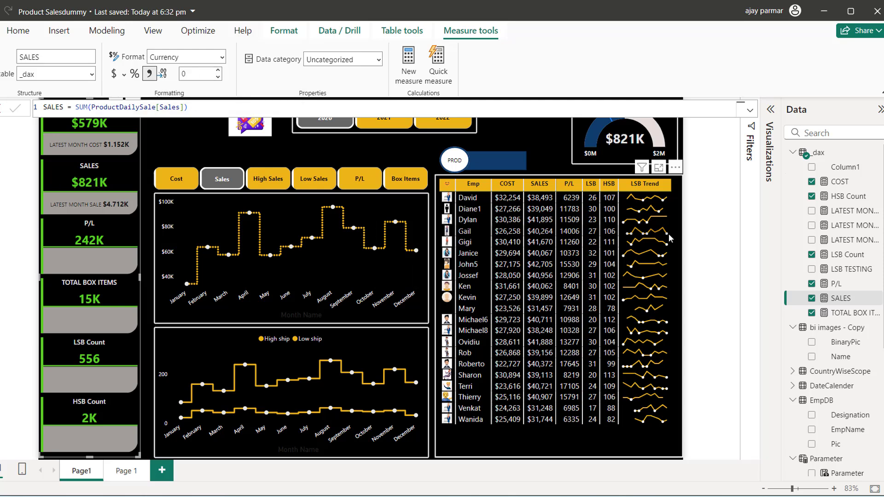
# Add the LATEST MONTH BOX measure as a reference label on the TOTAL BOX ITEMS card.
pyautogui.click(775, 110)
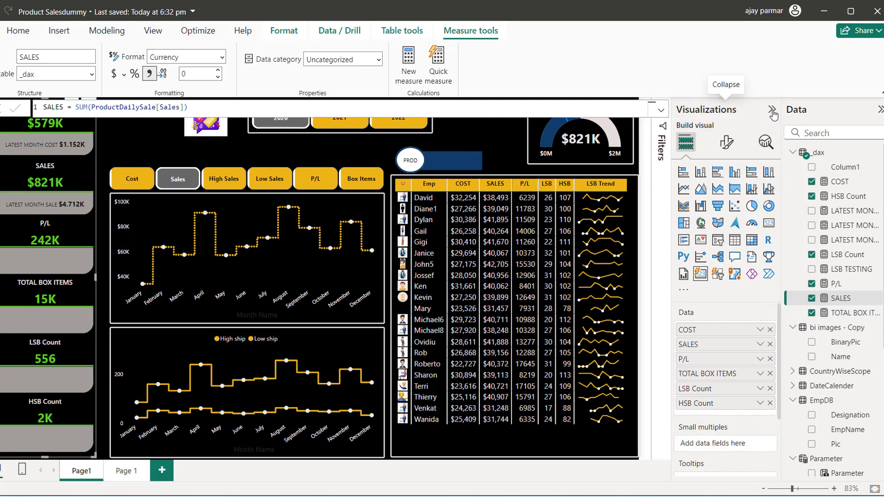
pyautogui.click(725, 151)
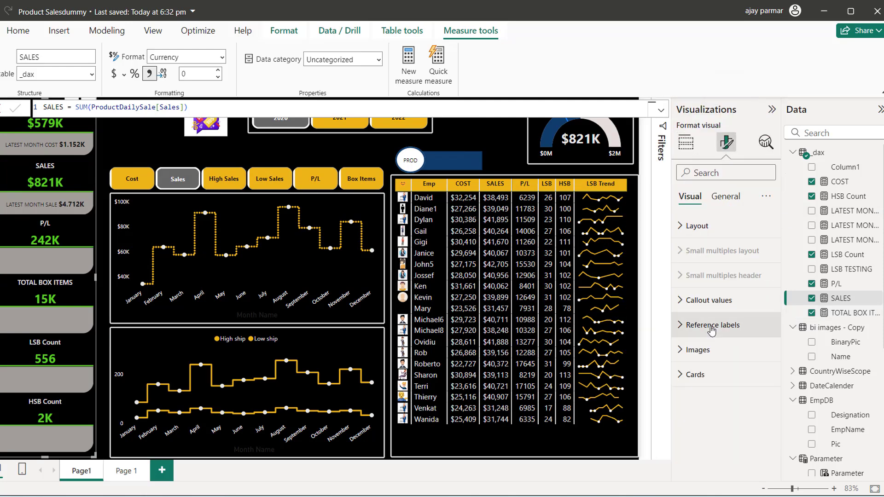
pyautogui.click(680, 331)
pyautogui.click(736, 390)
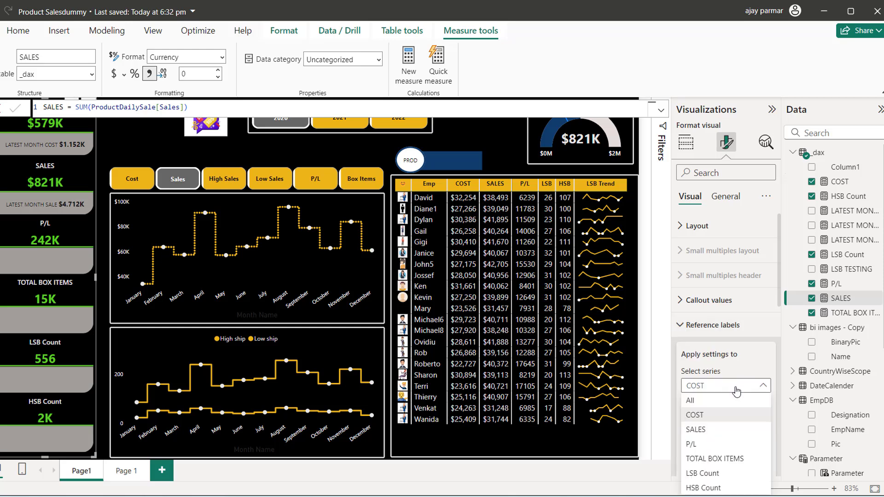
pyautogui.click(706, 458)
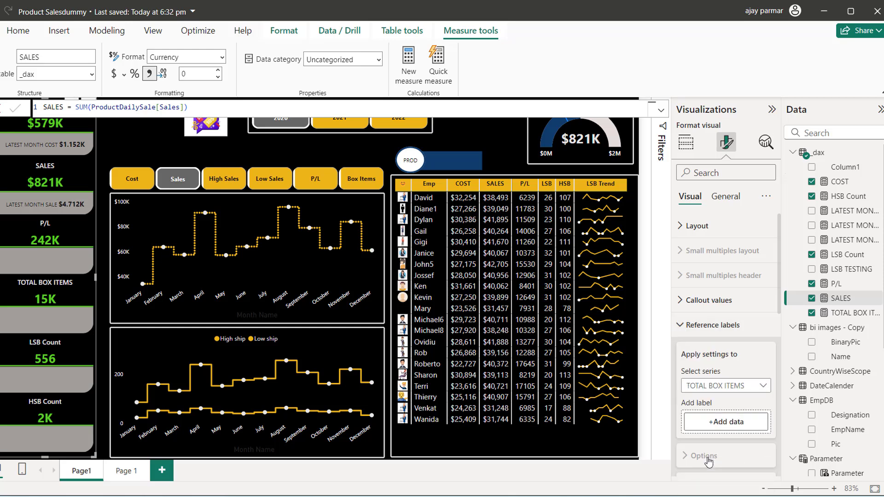
pyautogui.click(728, 430)
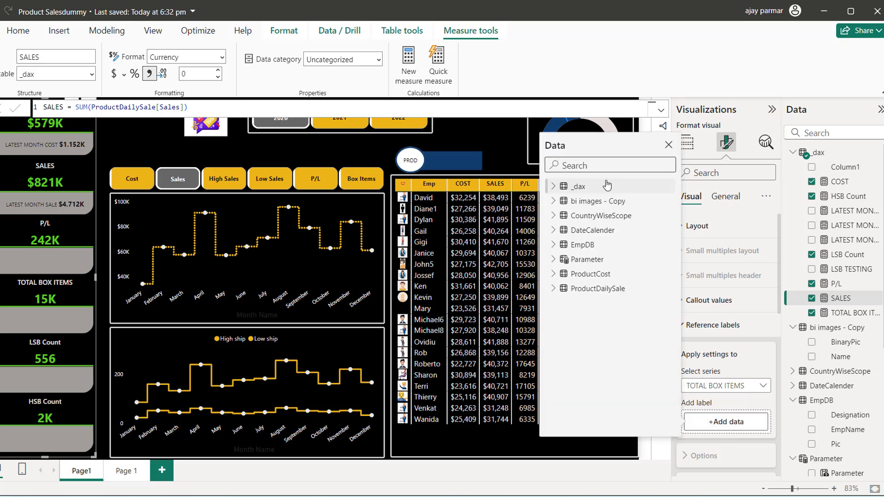
pyautogui.write('LAT')
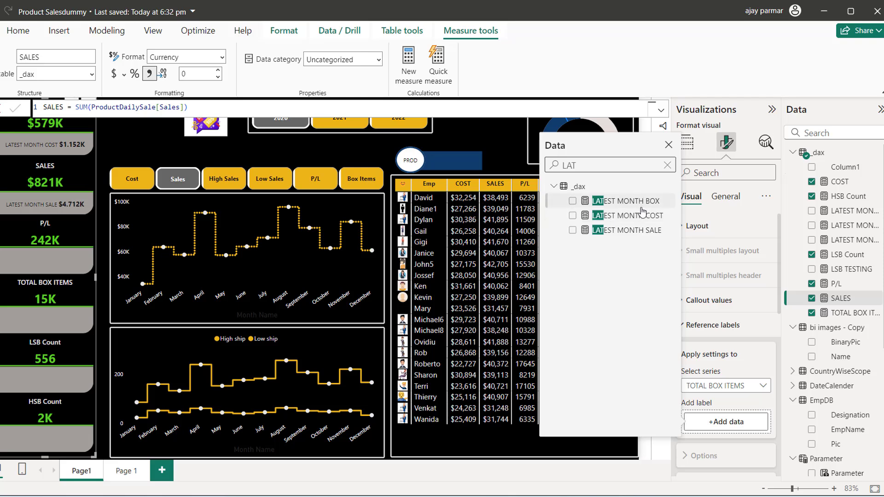
pyautogui.click(573, 201)
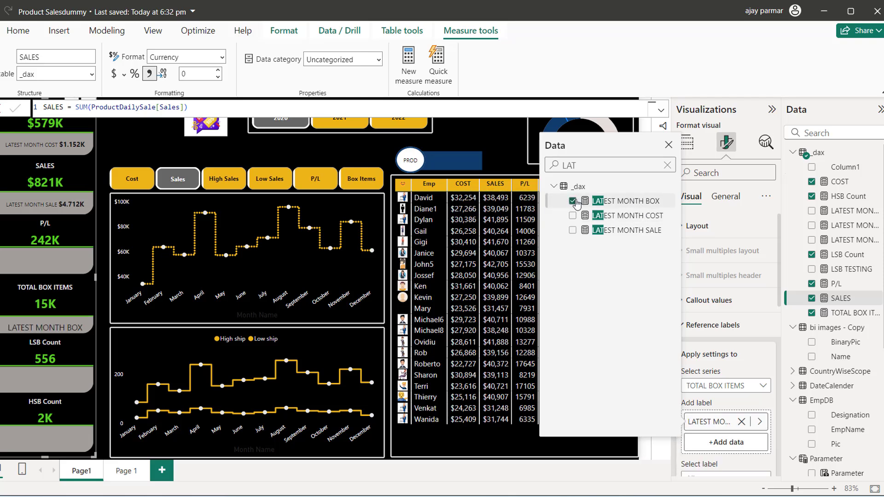
pyautogui.click(668, 146)
# Format the TOTAL BOX ITEMS reference label with title font size 8 and a bold value at font size 10.
pyautogui.moveTo(779, 285); pyautogui.dragTo(779, 378)
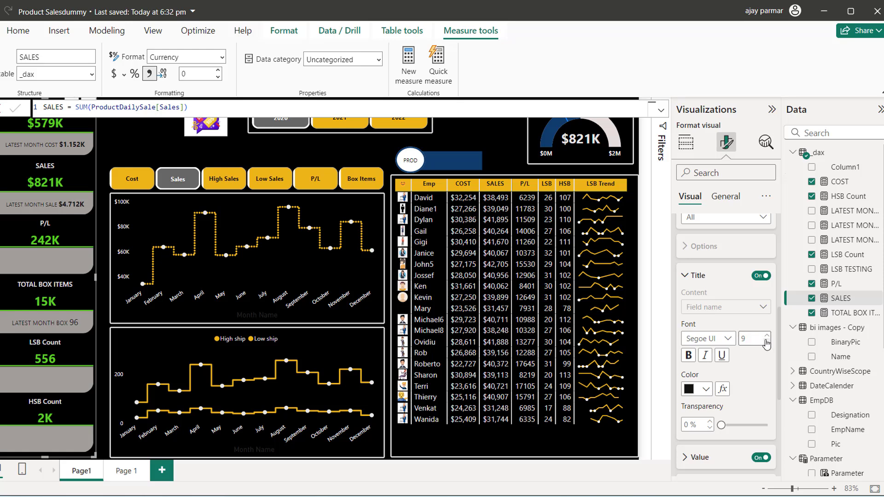
pyautogui.scroll(-3, 778, 346)
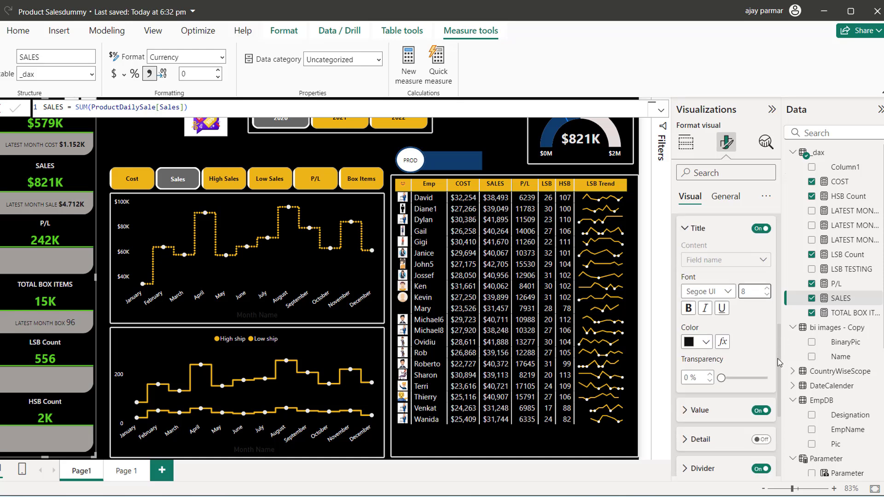
pyautogui.click(685, 335)
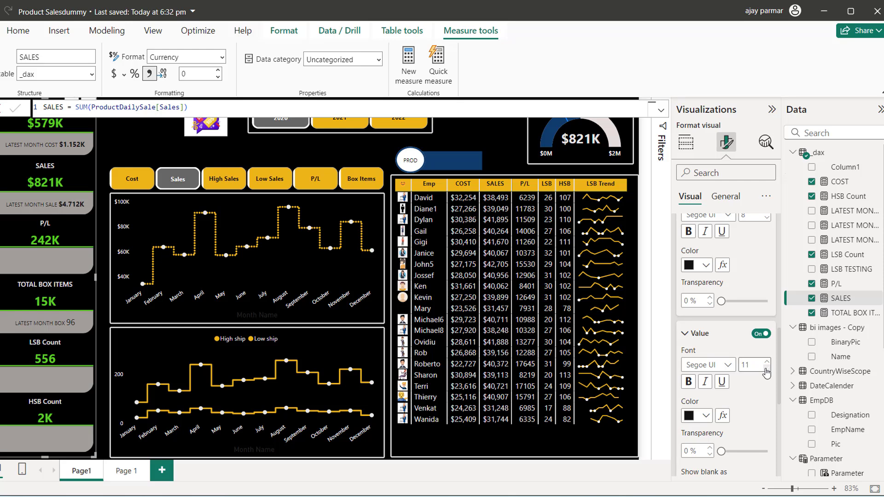
pyautogui.click(688, 382)
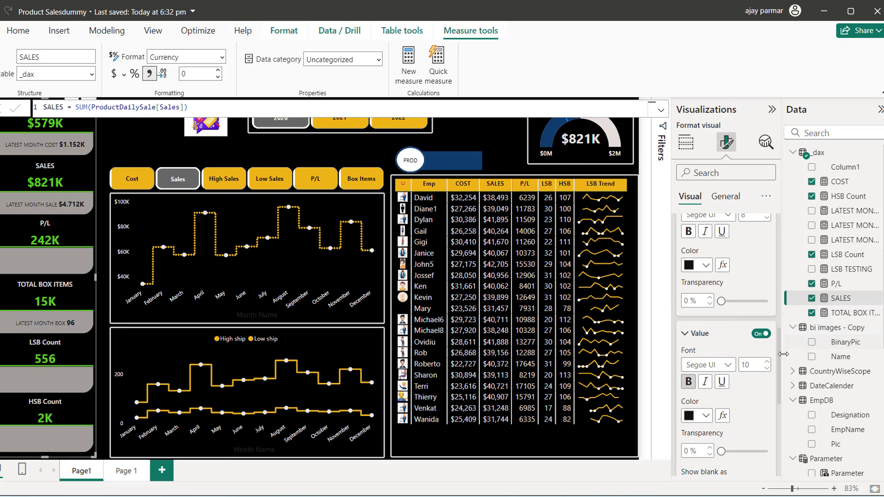
# Reduce the value font size of the COST card's reference label.
pyautogui.moveTo(778, 367); pyautogui.dragTo(776, 284)
pyautogui.click(720, 291)
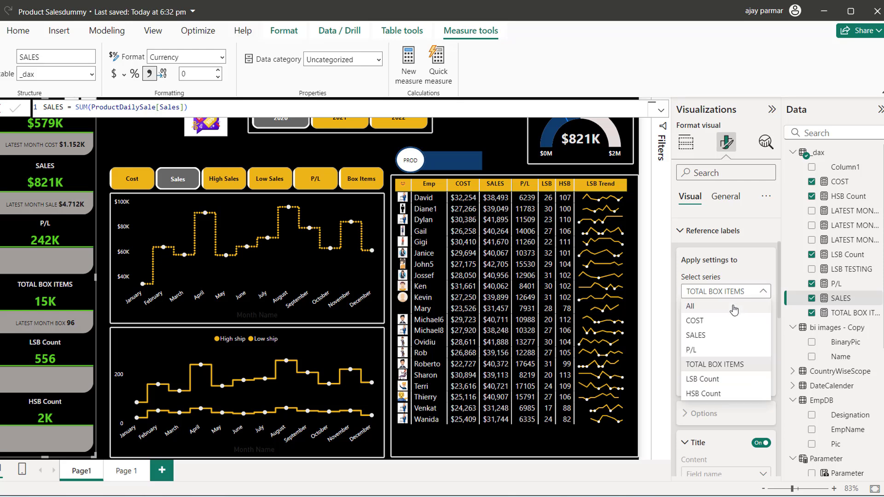
pyautogui.click(716, 321)
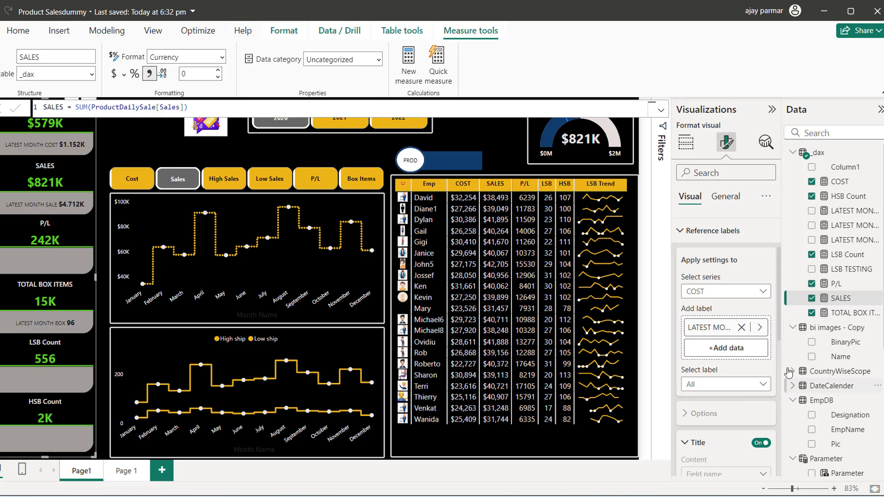
pyautogui.moveTo(779, 329); pyautogui.dragTo(780, 392)
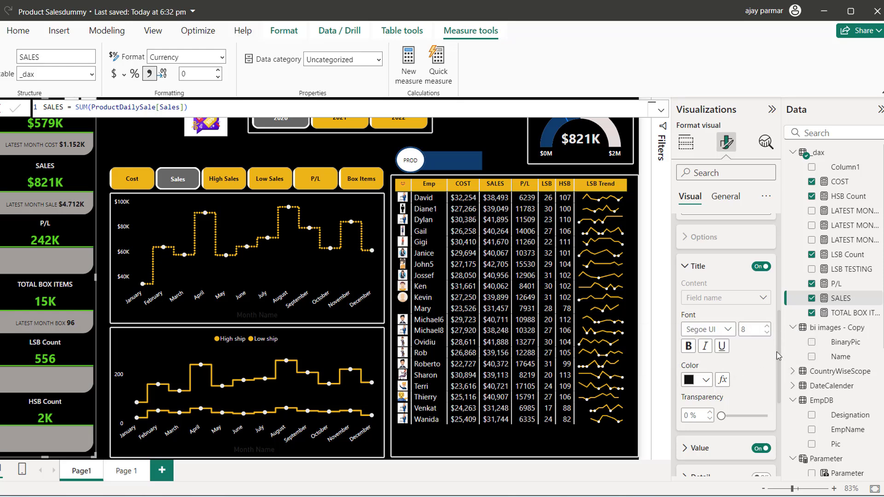
pyautogui.click(695, 448)
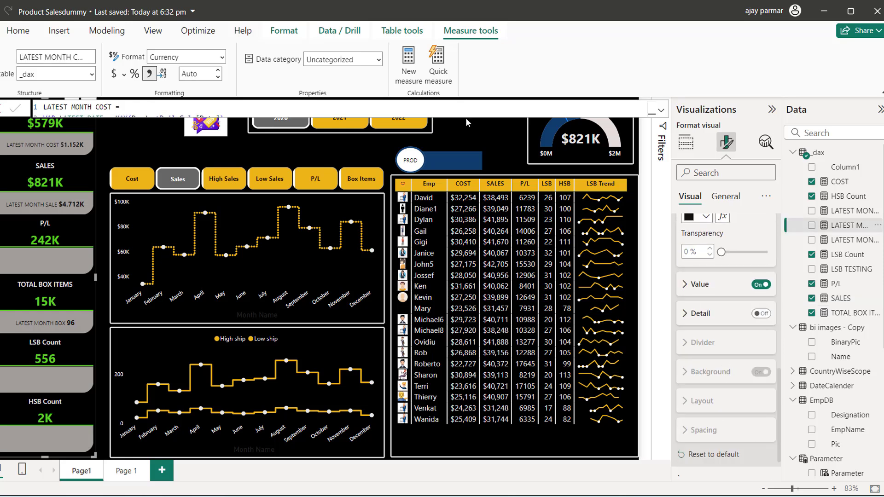
# Set the LATEST MONTH COST measure's number of decimal places to 0.
pyautogui.click(206, 76)
pyautogui.write('0')
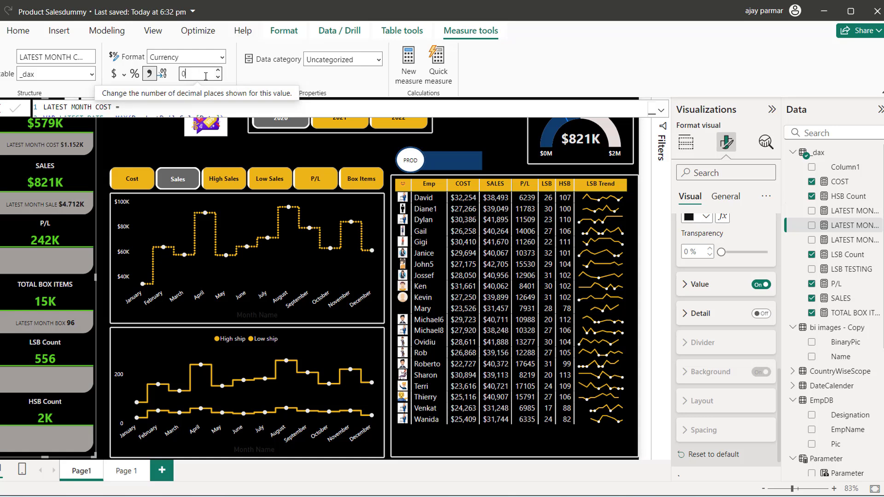
pyautogui.press('Tab')
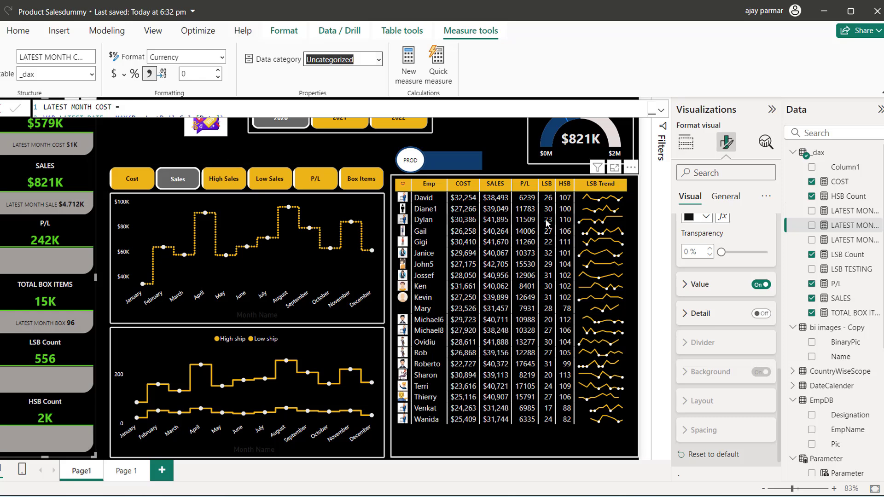
# Set the LATEST MONTH SALE measure's number of decimal places to 0 and deselect the cards.
pyautogui.click(840, 244)
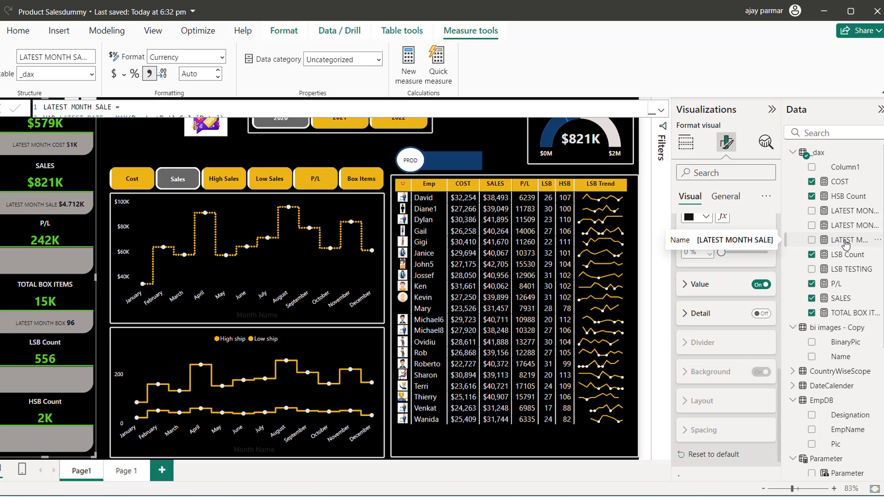
pyautogui.click(203, 76)
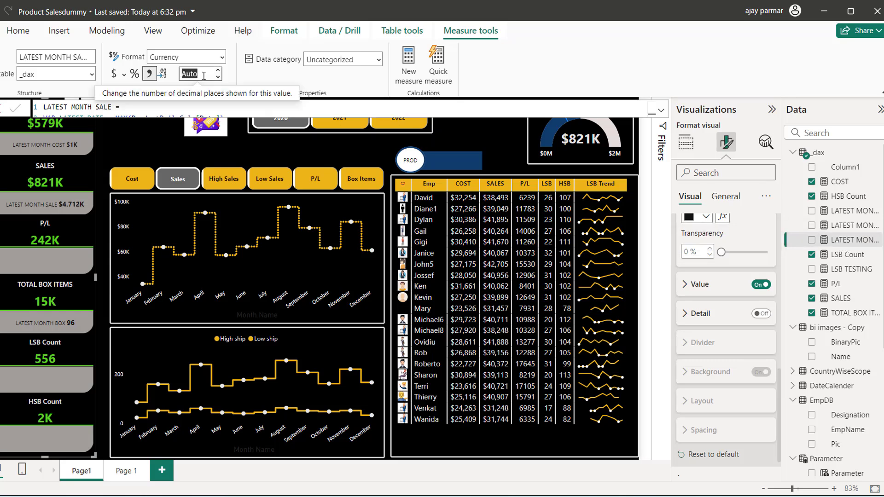
pyautogui.write('0')
pyautogui.press('Tab')
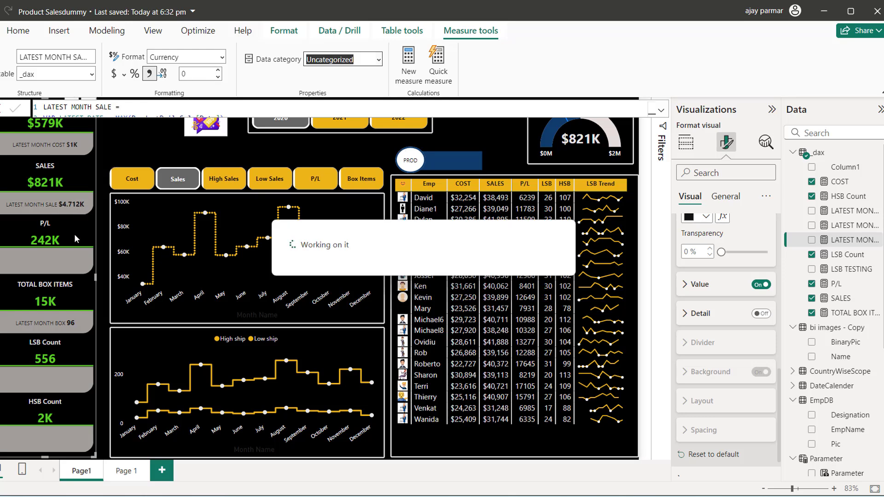
pyautogui.click(162, 150)
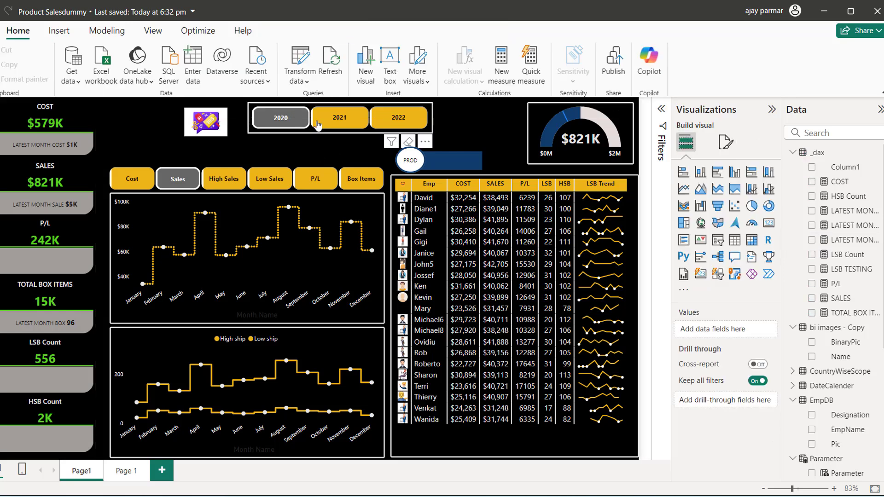
# Switch the year slicer between 2020, 2021 and 2022 to check the KPI cards' latest-month labels, ending on 2021.
pyautogui.click(350, 123)
pyautogui.click(350, 123)
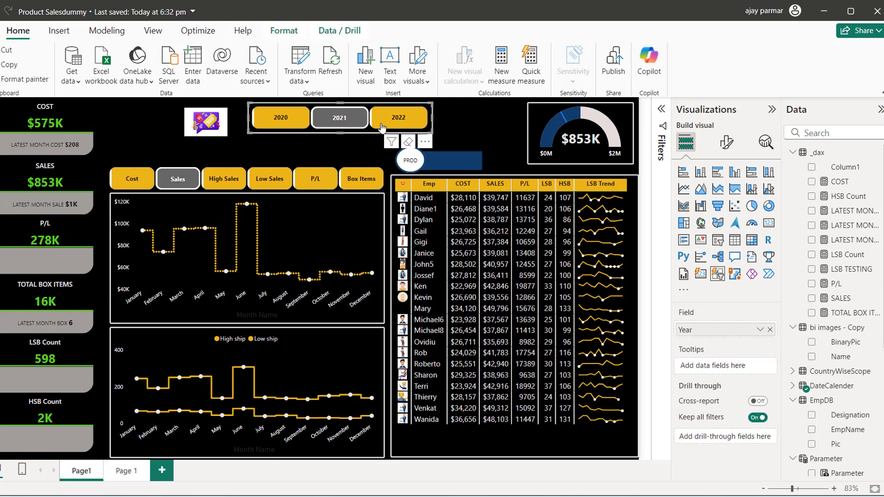
pyautogui.click(410, 128)
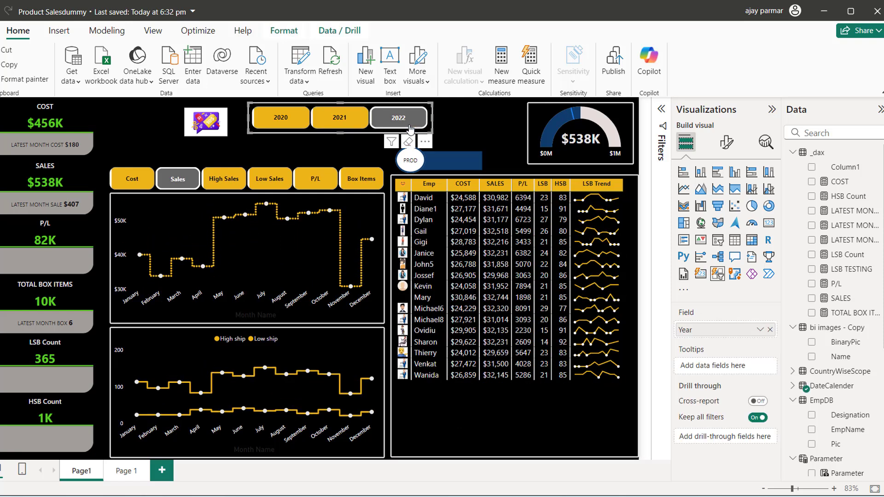
pyautogui.click(281, 124)
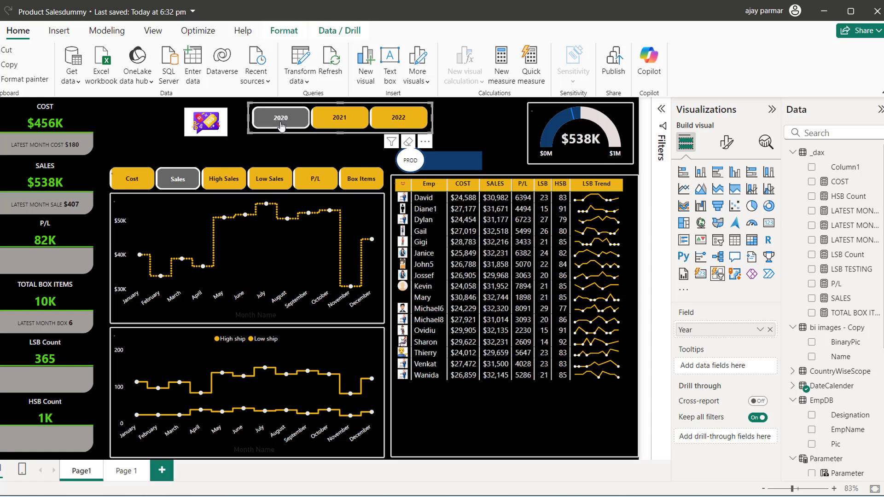
pyautogui.click(339, 125)
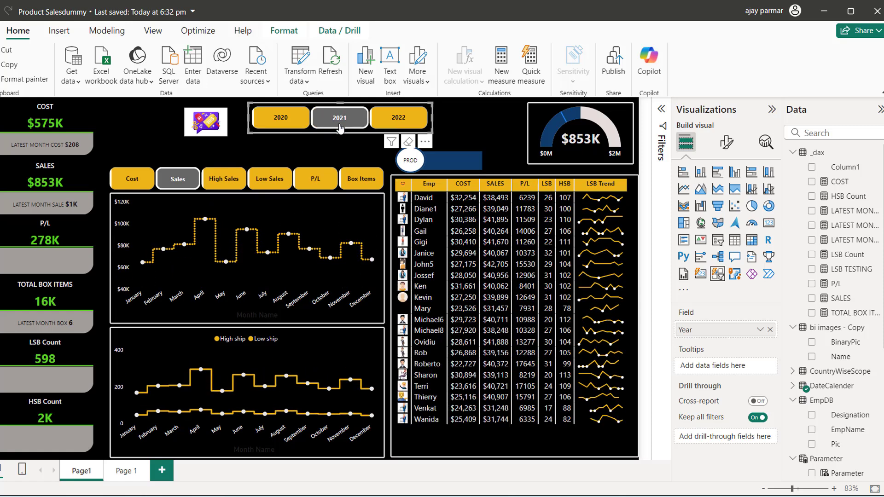
pyautogui.click(401, 121)
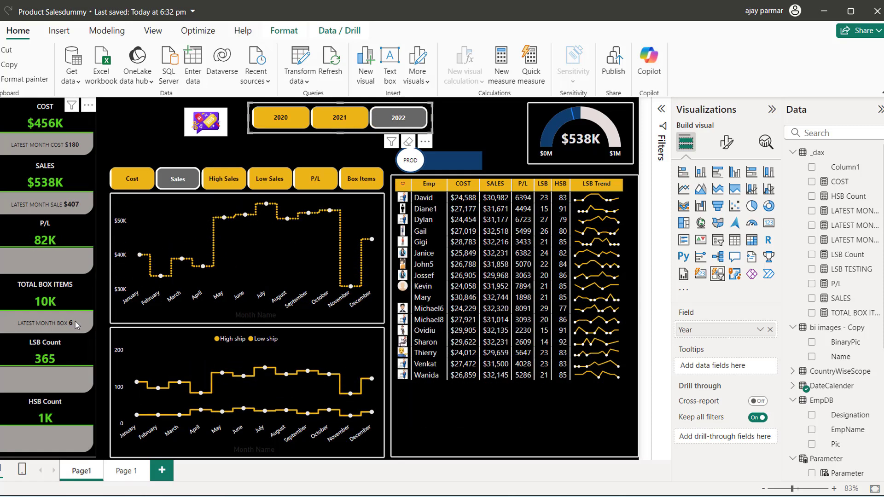
pyautogui.click(338, 124)
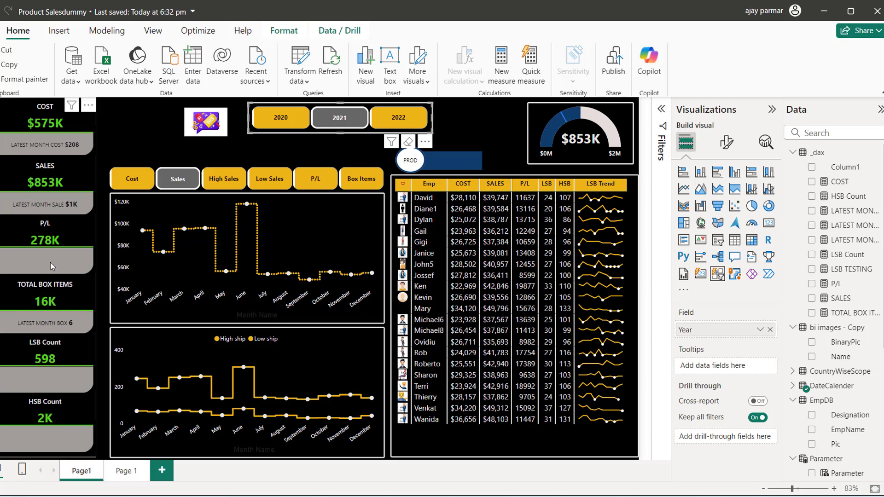
# Find the LSB Count measure in the _dax table and open its formula for viewing.
pyautogui.click(791, 153)
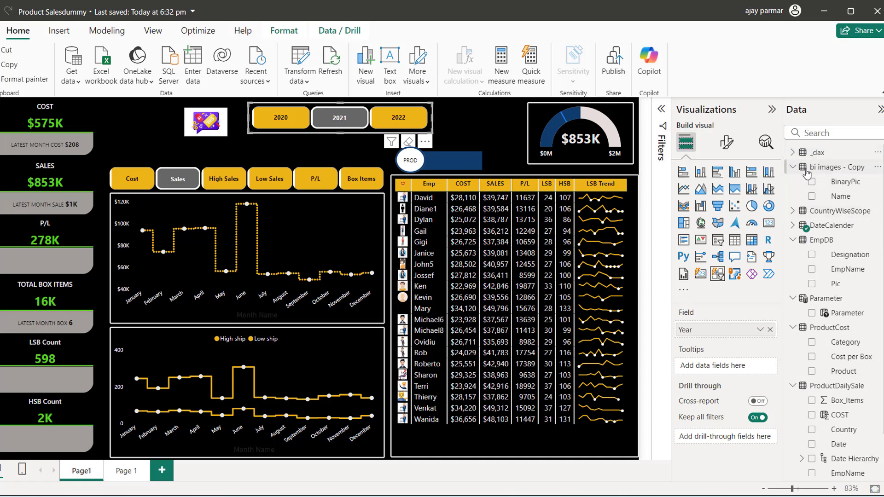
pyautogui.scroll(-2, 833, 308)
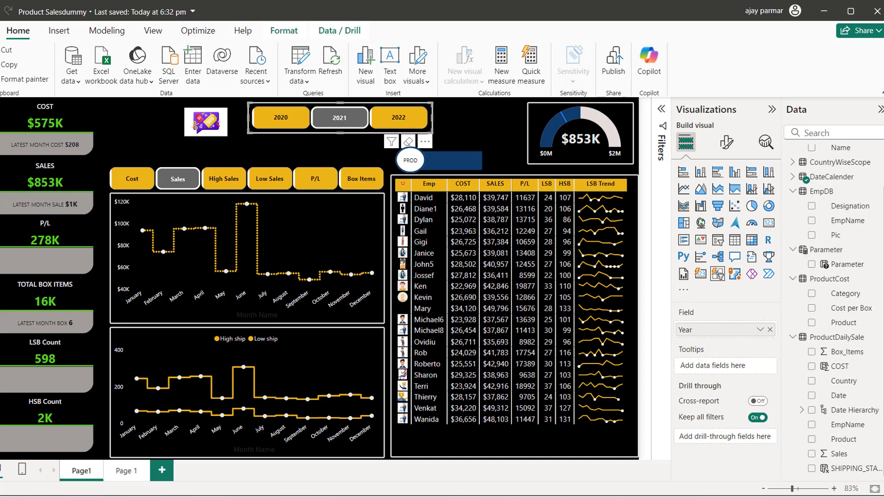
pyautogui.scroll(2, 833, 309)
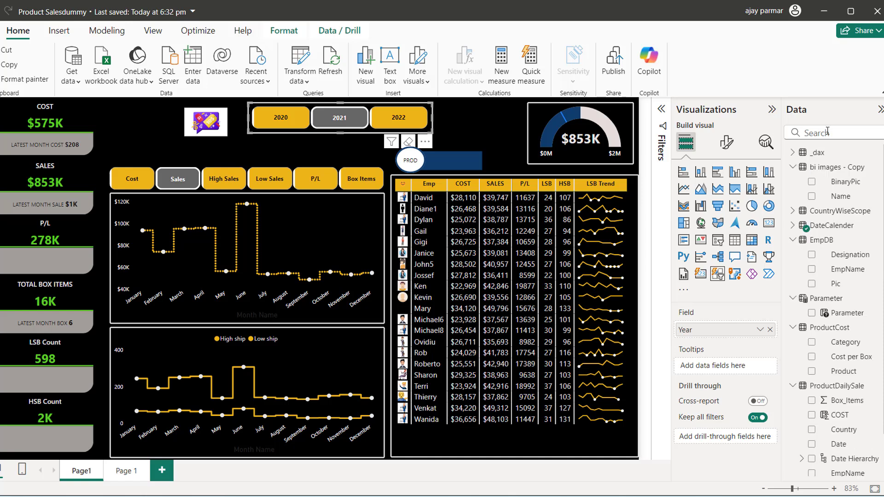
pyautogui.click(792, 168)
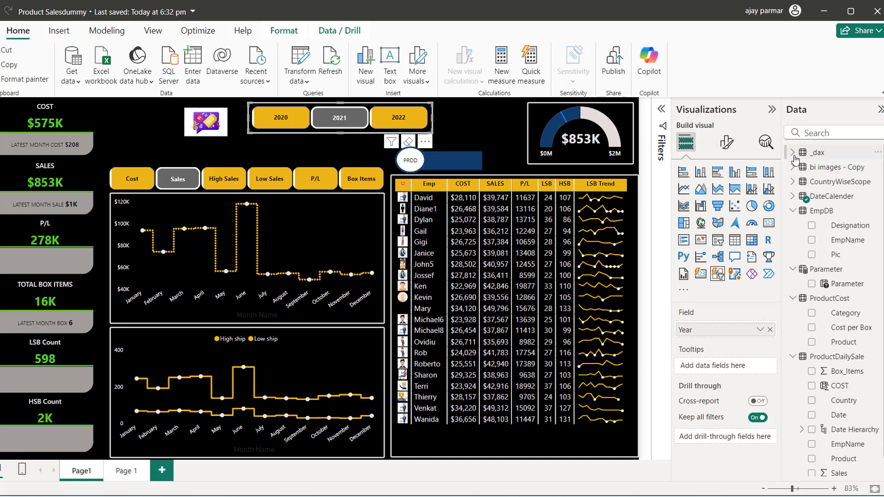
pyautogui.click(793, 156)
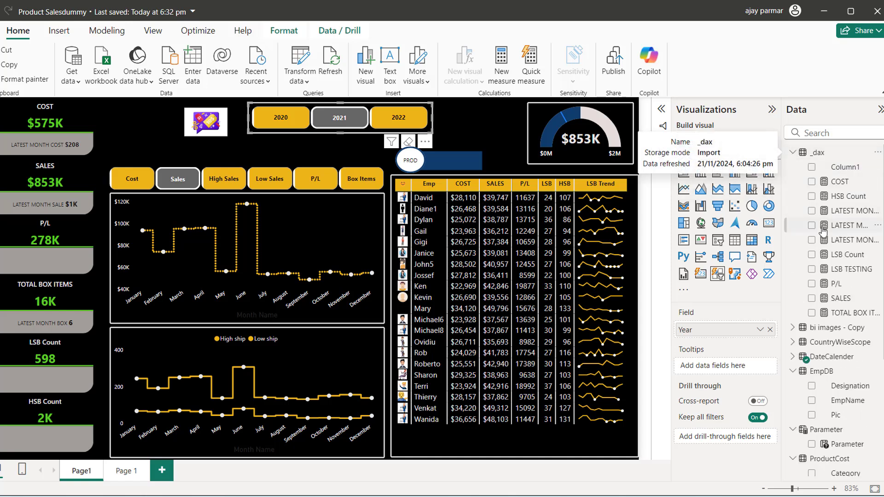
pyautogui.click(842, 258)
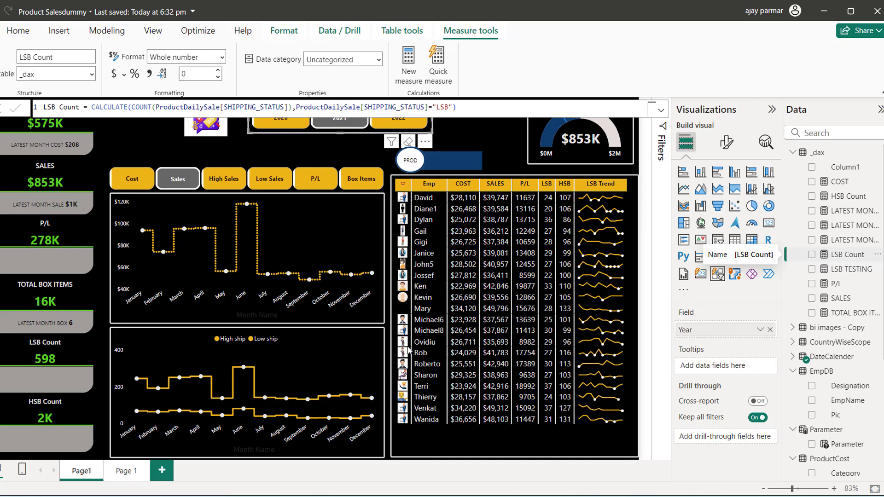
# On the blank second report page, insert a table visual containing the LSB Count measure.
pyautogui.click(137, 474)
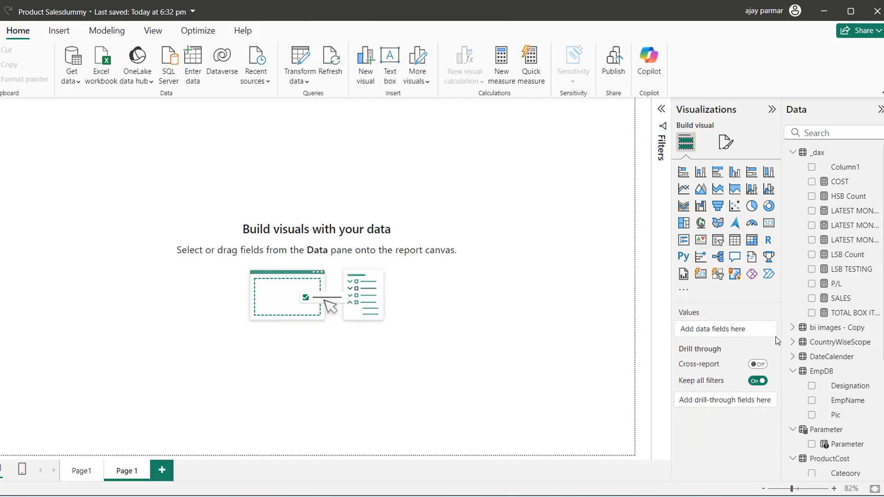
pyautogui.click(735, 240)
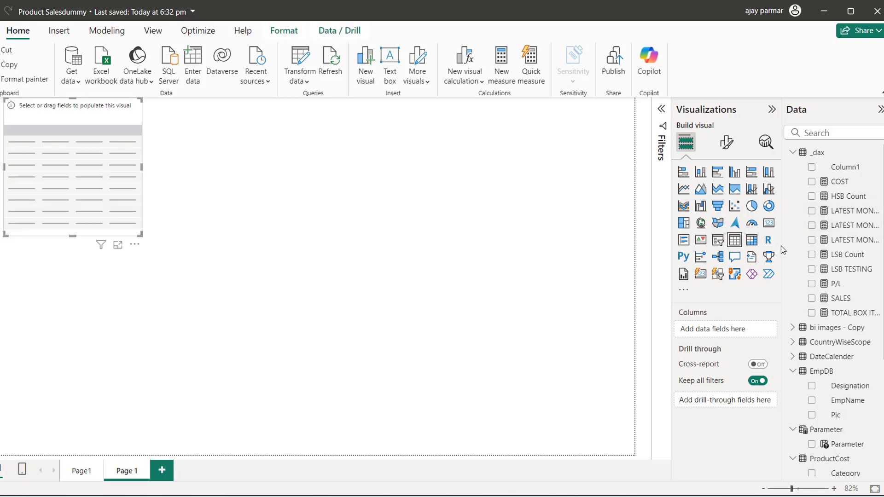
pyautogui.moveTo(781, 249); pyautogui.dragTo(735, 249)
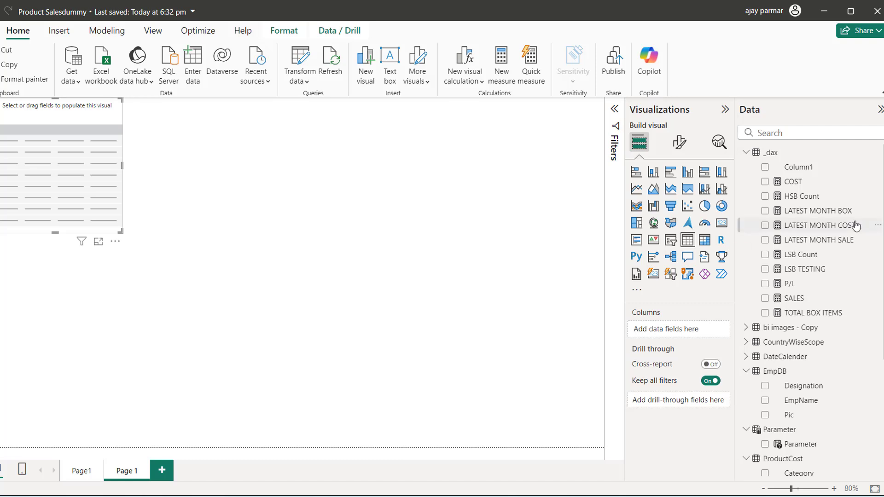
pyautogui.moveTo(797, 255); pyautogui.dragTo(684, 337)
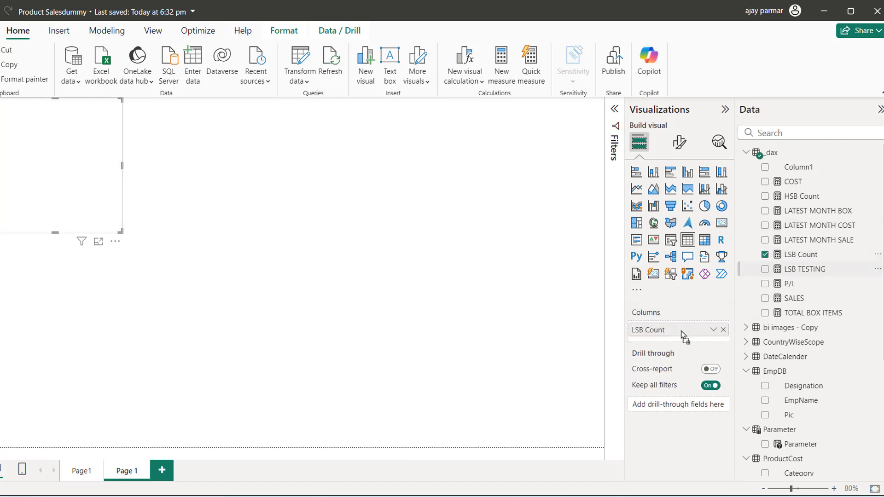
# Add MyDate from DateCalender before LSB Count in the table, leaving out Day Name.
pyautogui.click(746, 356)
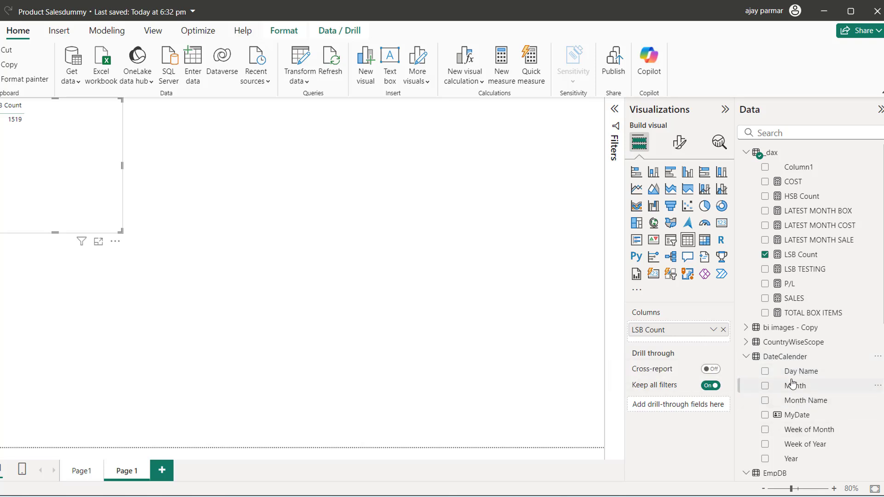
pyautogui.moveTo(800, 370); pyautogui.dragTo(667, 329)
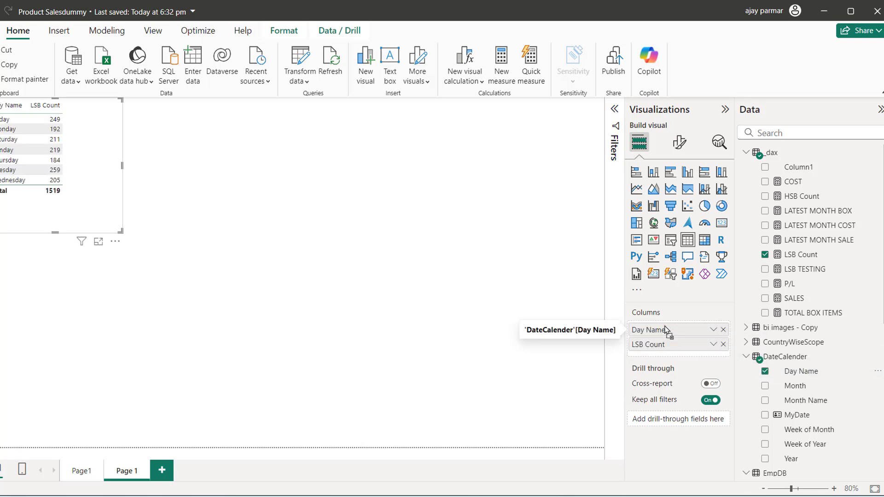
pyautogui.moveTo(803, 415); pyautogui.dragTo(675, 336)
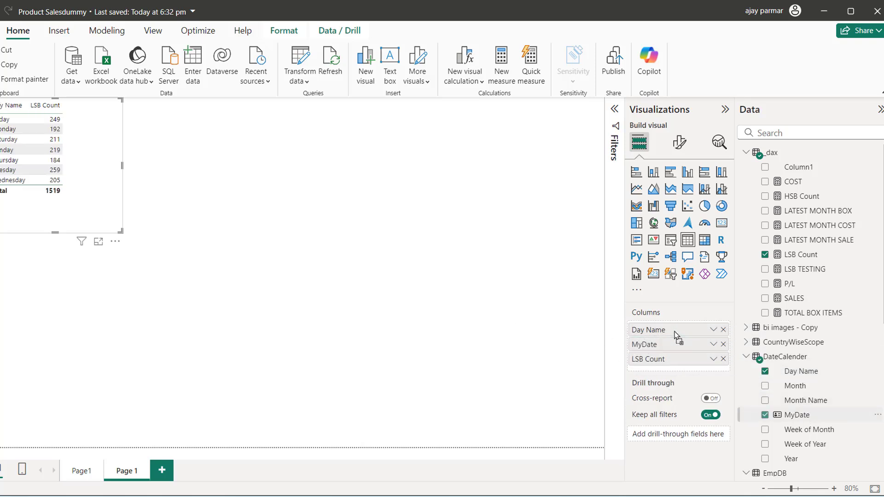
pyautogui.click(723, 330)
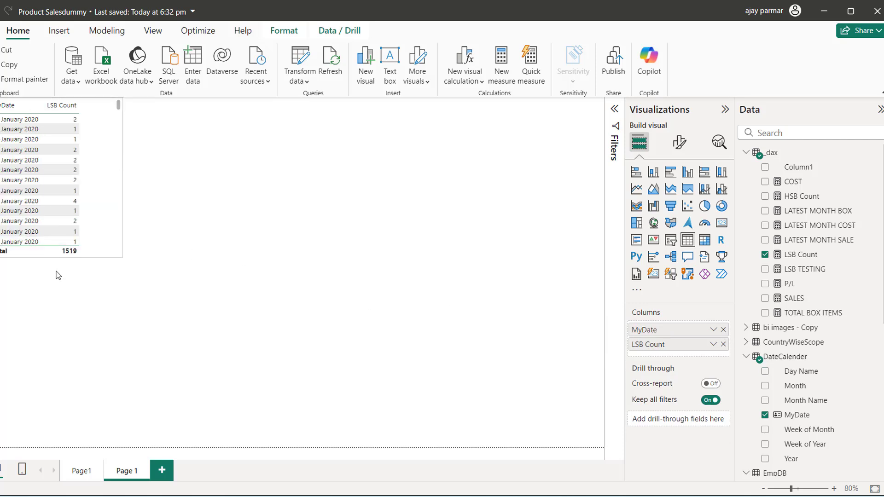
# Make the table taller, sort it by MyDate from newest to oldest, and move it lower on the page.
pyautogui.moveTo(55, 256); pyautogui.dragTo(60, 305)
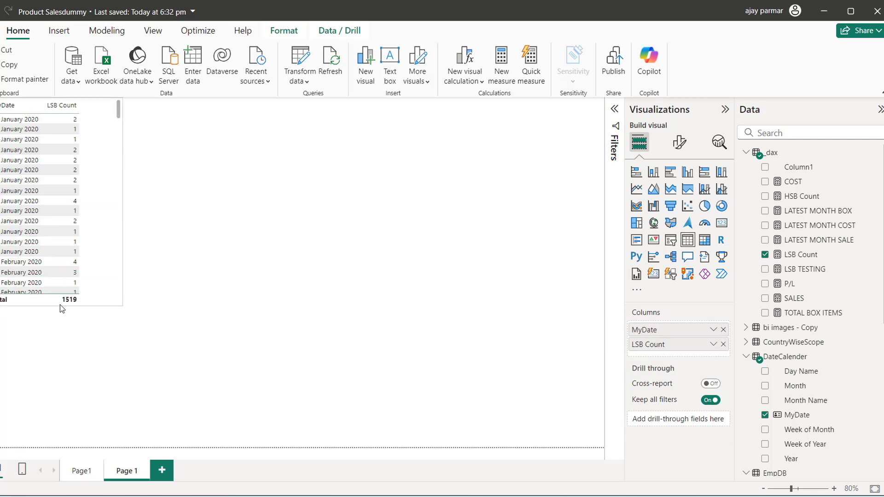
pyautogui.click(2, 110)
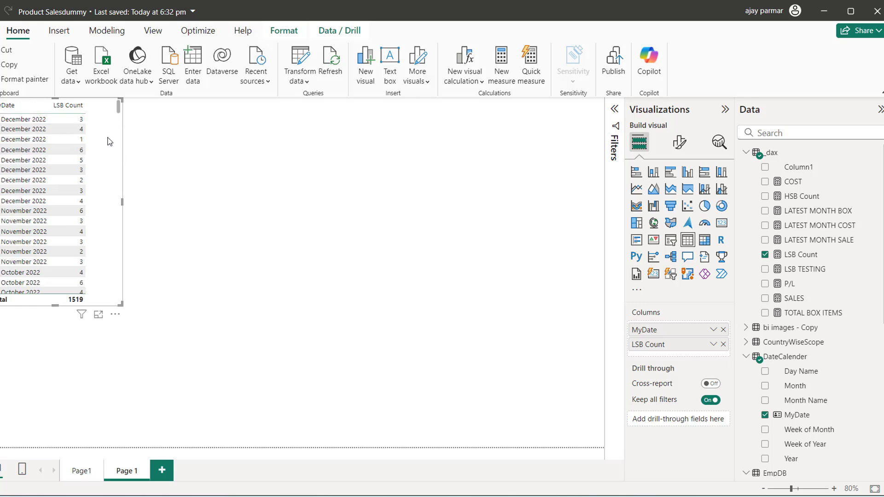
pyautogui.moveTo(109, 141); pyautogui.dragTo(111, 186)
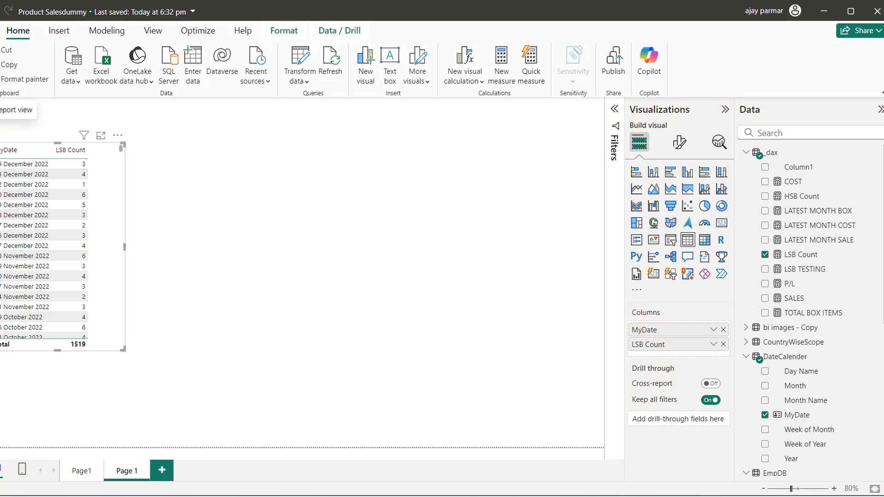
# Check the dashboard's LATEST MONTH BOX label against the date table with Box_Items added, and return to the dashboard page.
pyautogui.click(81, 472)
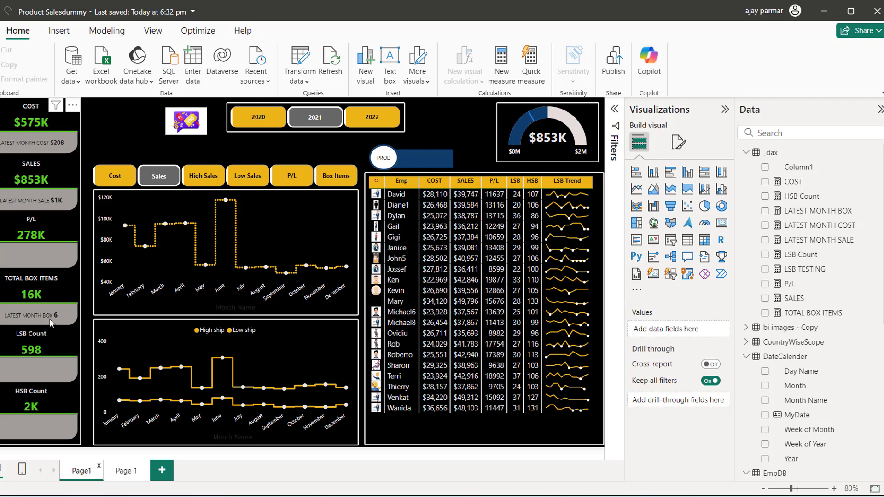
pyautogui.click(128, 470)
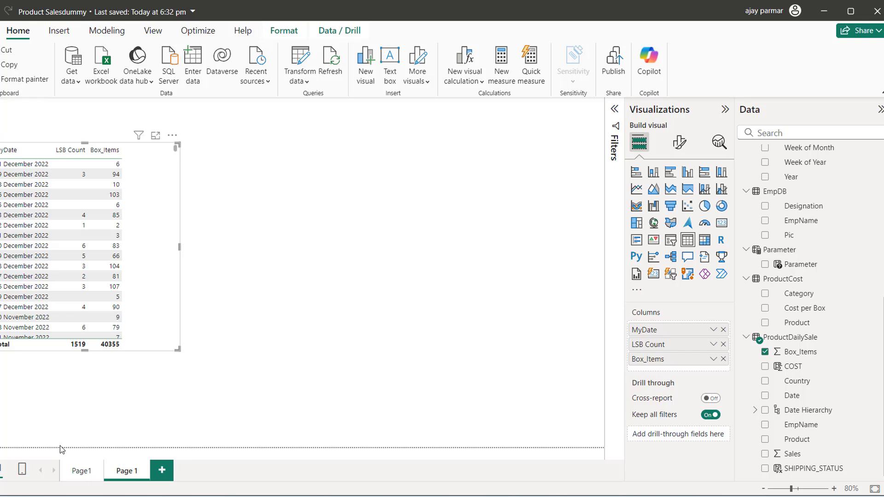
pyautogui.click(86, 479)
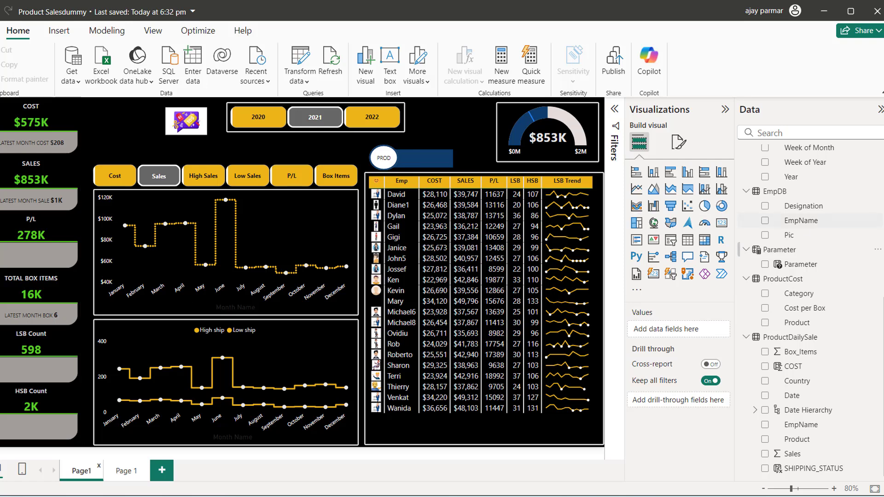
# In a new LATEST measure in _dax, add a FILTER over ProductDailySale to the FINDTOTAL calculation that counts SHIPPING_STATUS.
pyautogui.scroll(5, 880, 216)
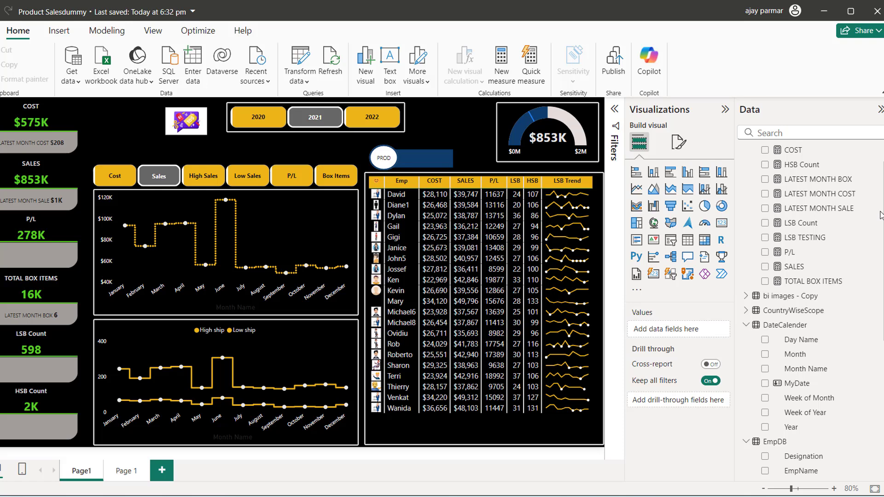
pyautogui.scroll(2, 880, 215)
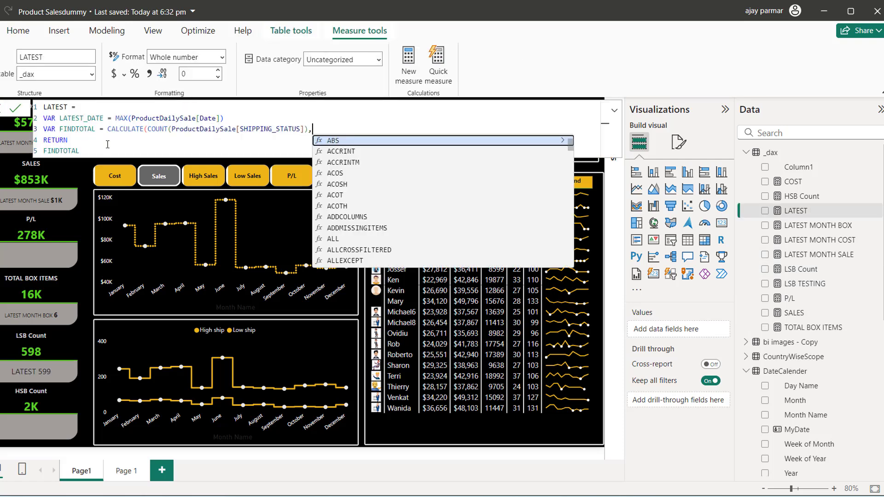
pyautogui.write('FILTER(')
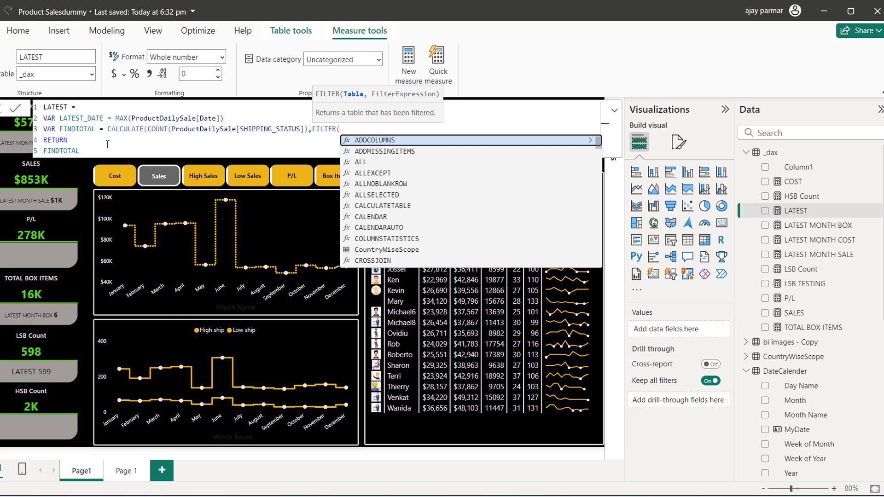
pyautogui.write('DAI')
pyautogui.press('Tab')
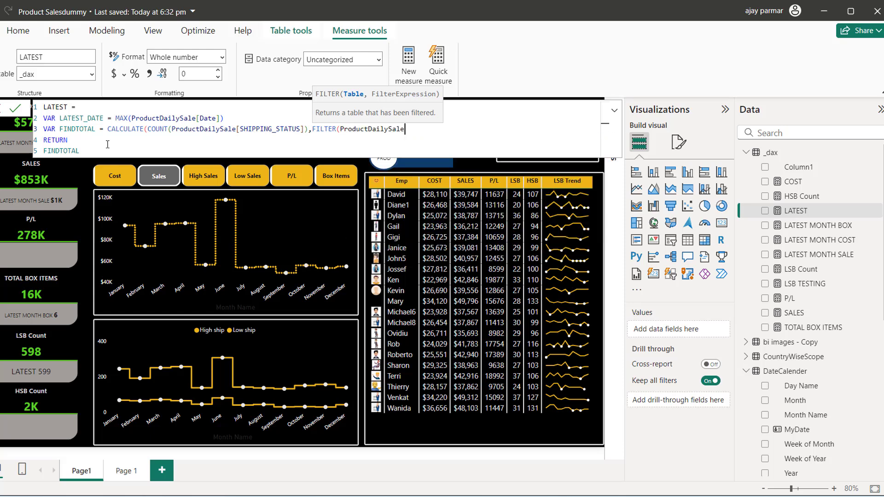
# Enter ProductDailySale[Date] as the column tested by the FILTER expression in FINDTOTAL.
pyautogui.write(',')
pyautogui.write('DATE')
pyautogui.press('BackSpace')
pyautogui.press('BackSpace')
pyautogui.press('BackSpace')
pyautogui.press('BackSpace')
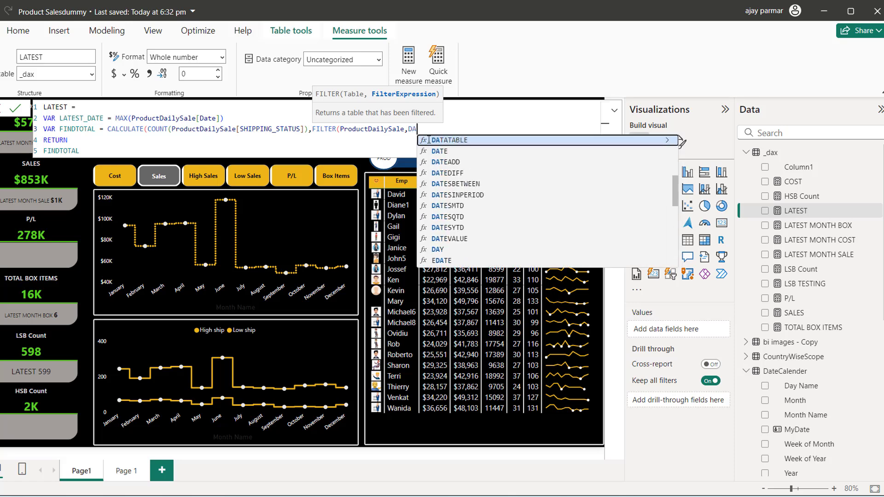
pyautogui.write('PROD')
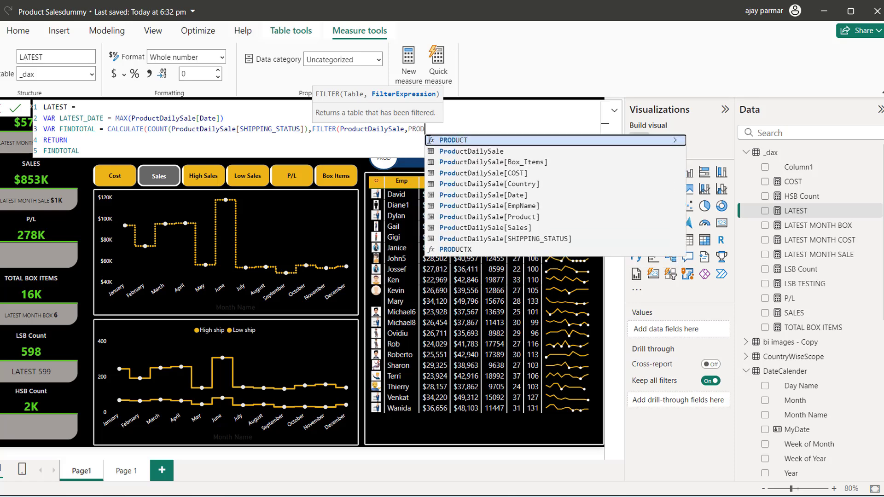
pyautogui.press('Down')
pyautogui.press('Down')
pyautogui.press('Down')
pyautogui.press('Down')
pyautogui.press('Down')
pyautogui.press('Tab')
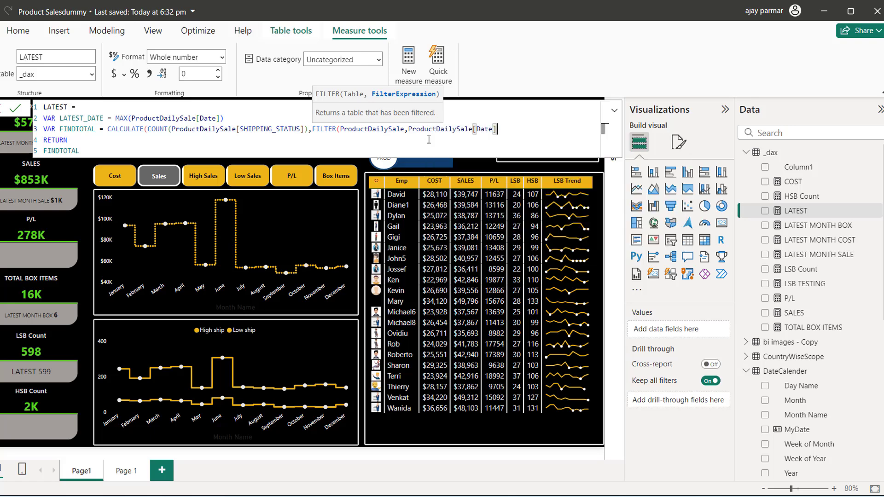
# Complete the FILTER condition by equating the date column to the LATEST_DATE variable and close the FILTER's parenthesis.
pyautogui.write('=')
pyautogui.write('LASTE')
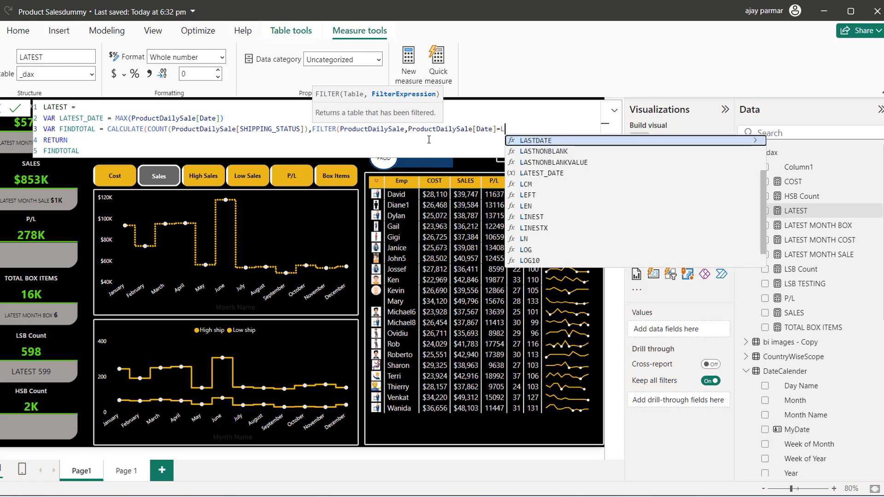
pyautogui.press('BackSpace')
pyautogui.press('BackSpace')
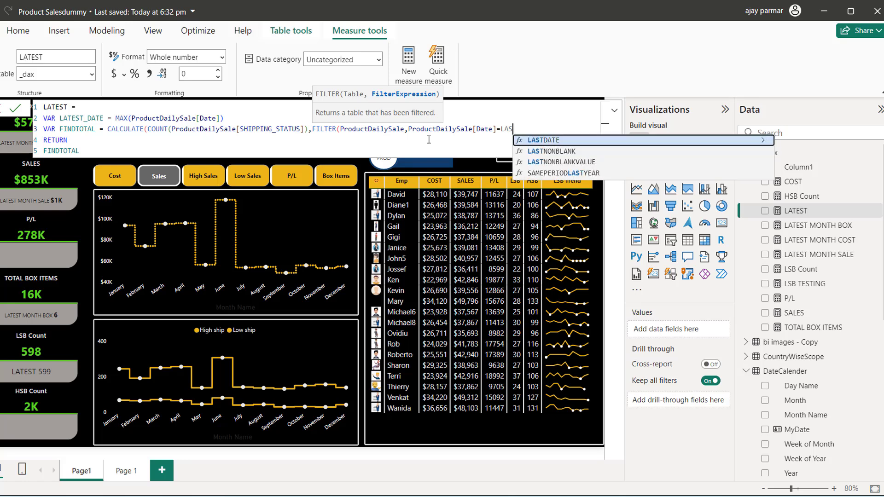
pyautogui.press('Down')
pyautogui.press('Down')
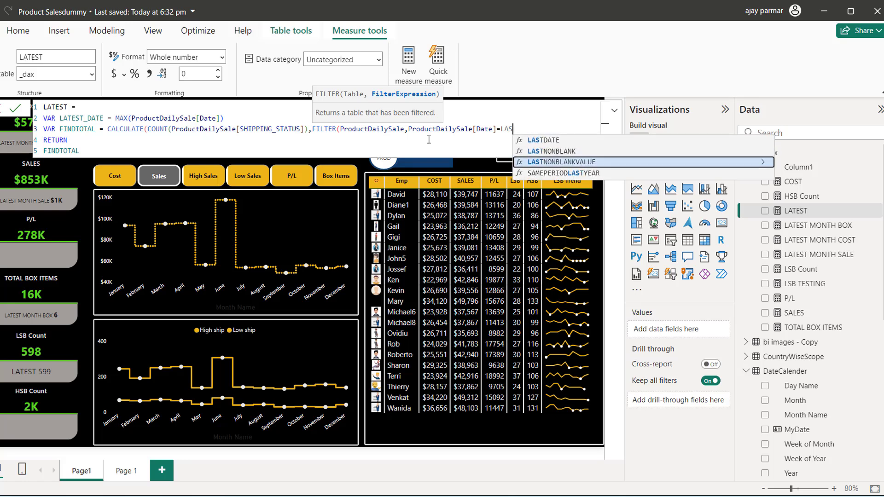
pyautogui.press('BackSpace')
pyautogui.write('TE')
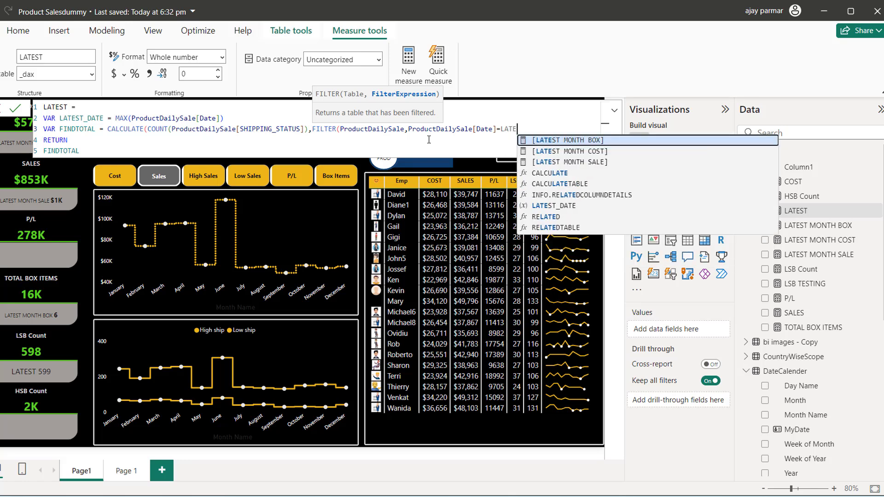
pyautogui.press('Down')
pyautogui.press('Down')
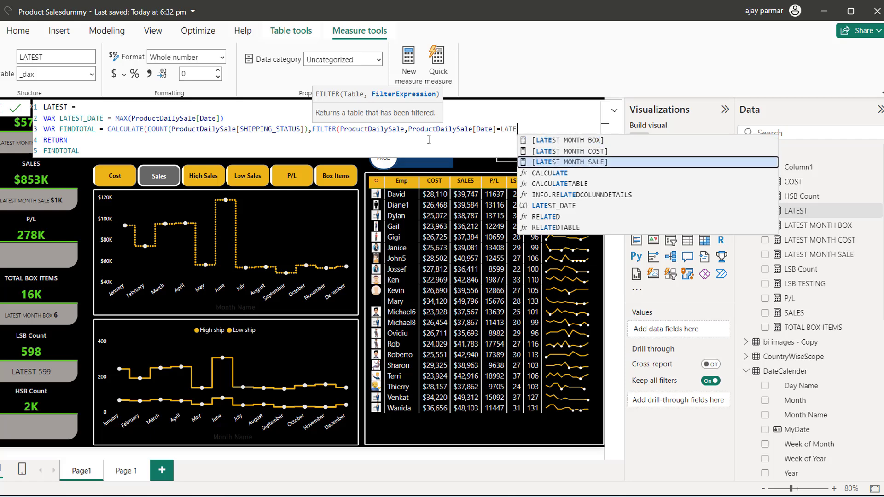
pyautogui.press('Down')
pyautogui.press('Down')
pyautogui.press('Down')
pyautogui.press('Down')
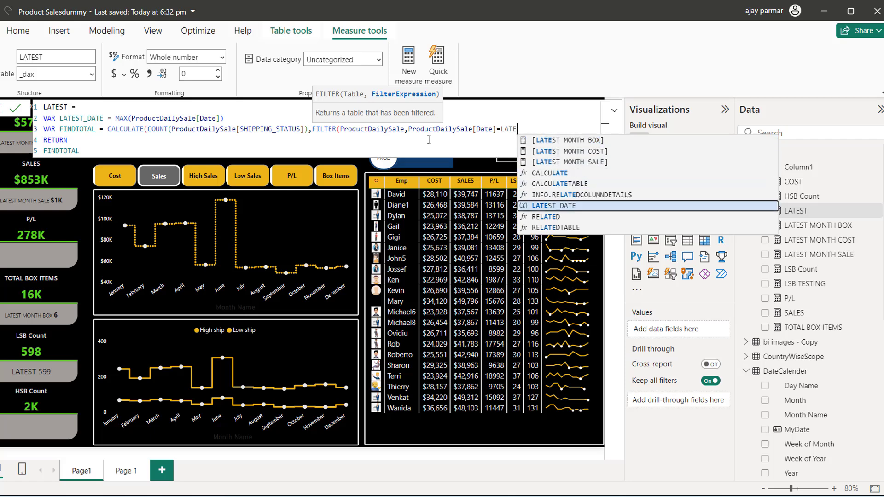
pyautogui.press('Tab')
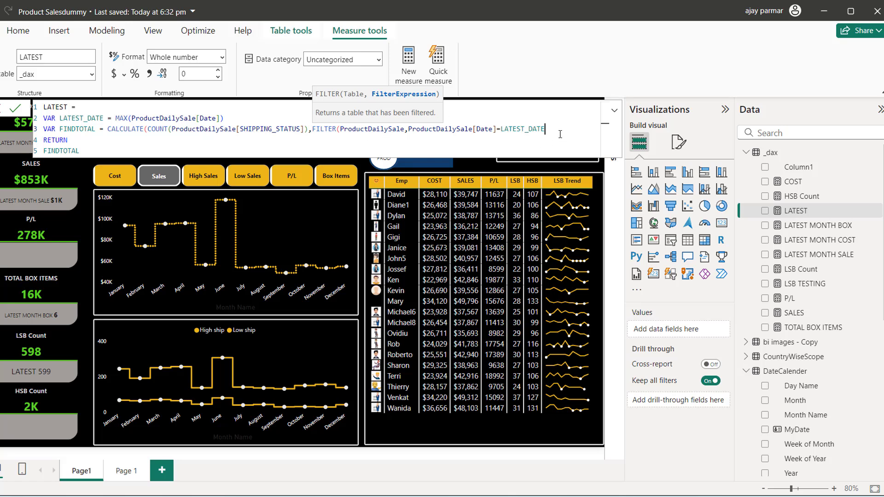
pyautogui.write(')')
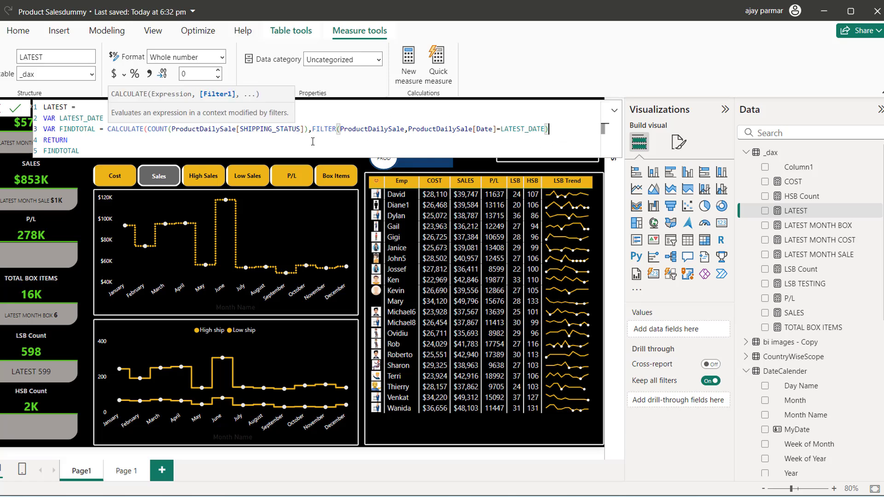
# Try to commit the LATEST measure with its date-only FILTER, and inspect the COUNT and SHIPPING_STATUS parts of FINDTOTAL.
pyautogui.doubleClick(313, 129)
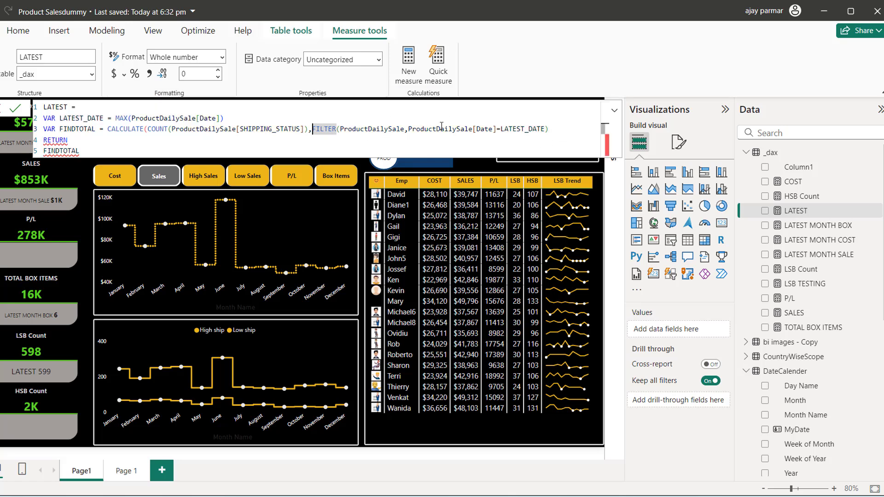
pyautogui.keyDown('shift'); pyautogui.click(555, 131); pyautogui.keyUp('shift')
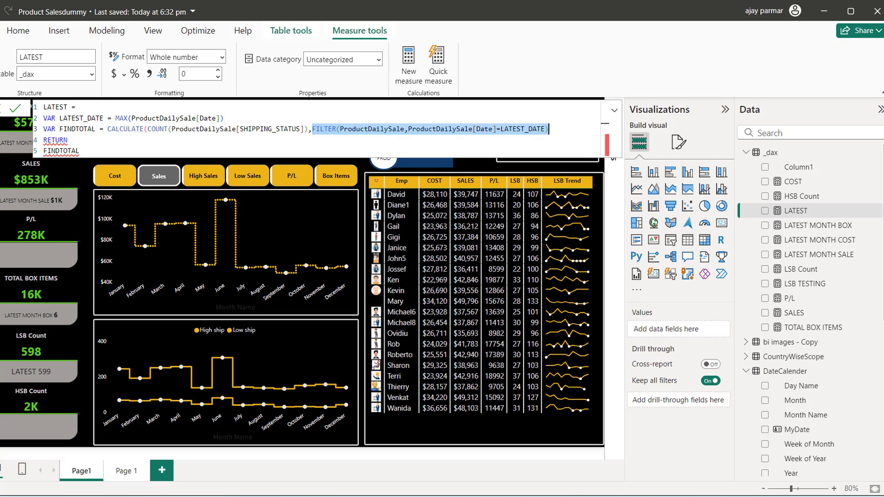
pyautogui.click(15, 109)
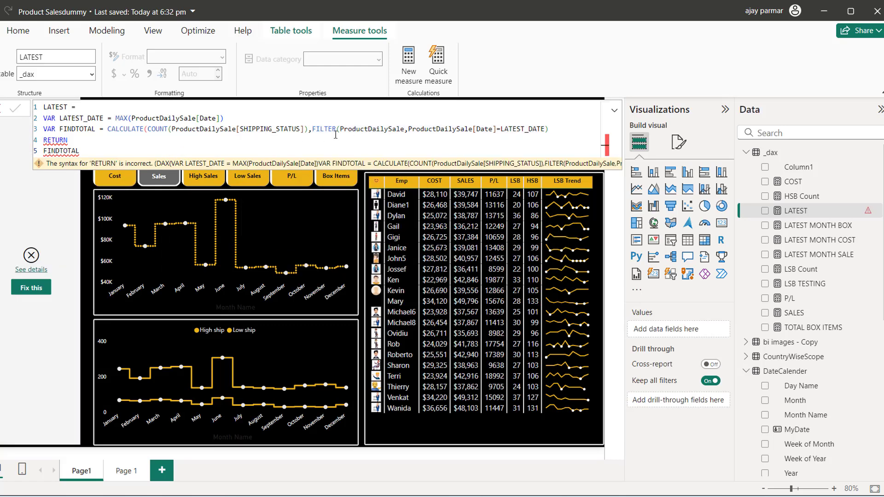
pyautogui.click(592, 133)
pyautogui.doubleClick(151, 129)
pyautogui.click(169, 129)
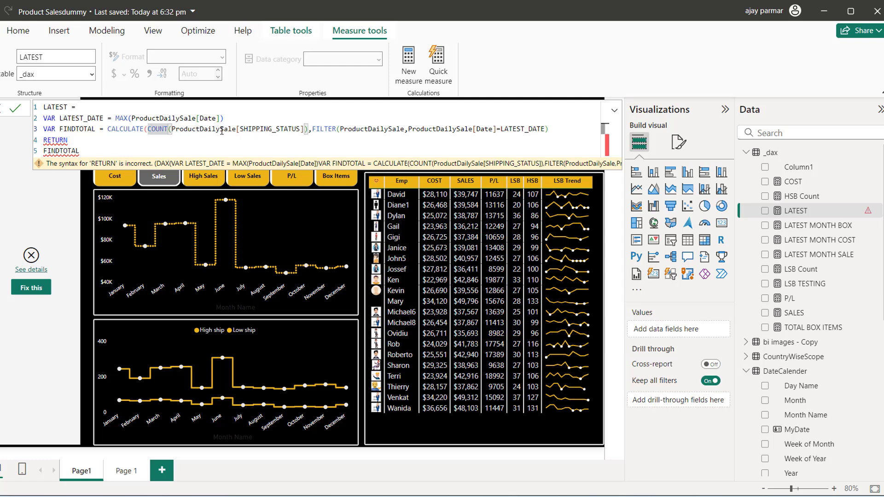
pyautogui.click(277, 131)
pyautogui.doubleClick(277, 130)
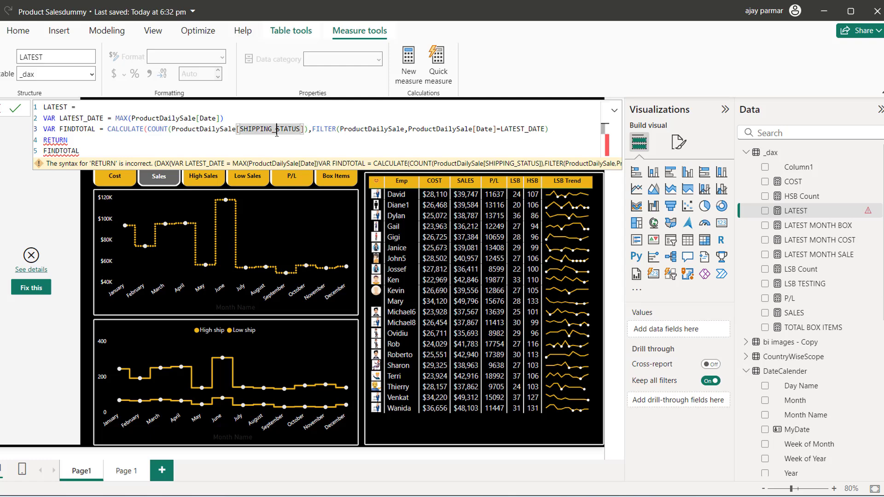
# Extend the FILTER condition in FINDTOTAL with || ProductDailySale[SHIPPING_STATUS]="LSB" and close the parentheses.
pyautogui.click(545, 129)
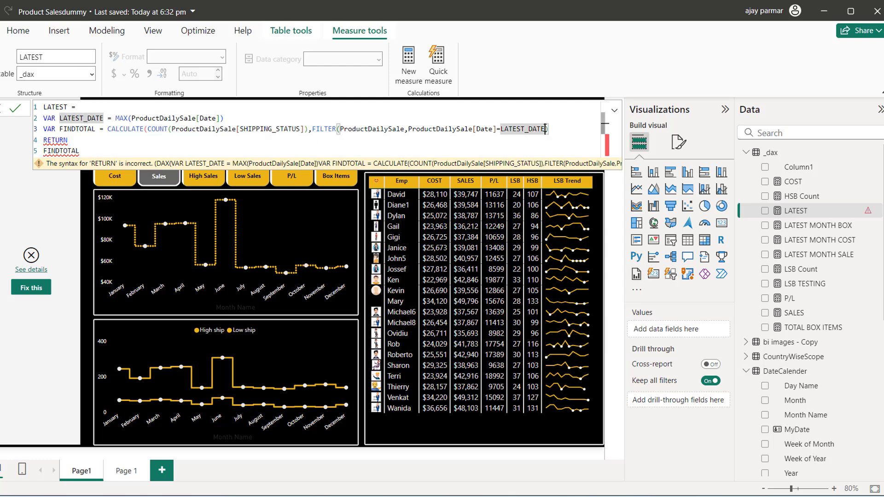
pyautogui.write('||')
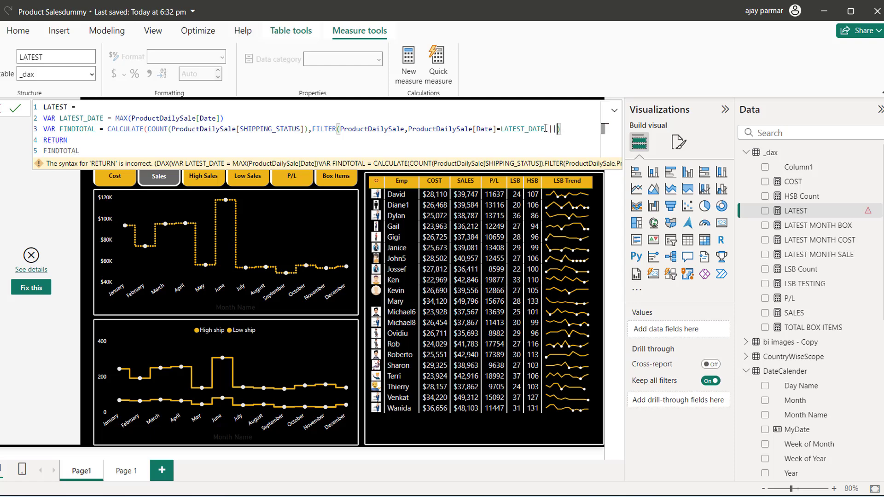
pyautogui.write(' PRODUCT')
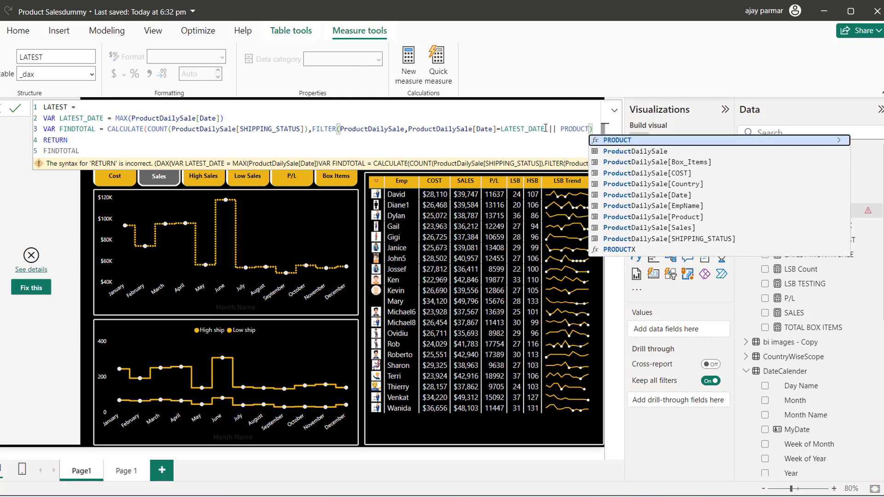
pyautogui.write('D')
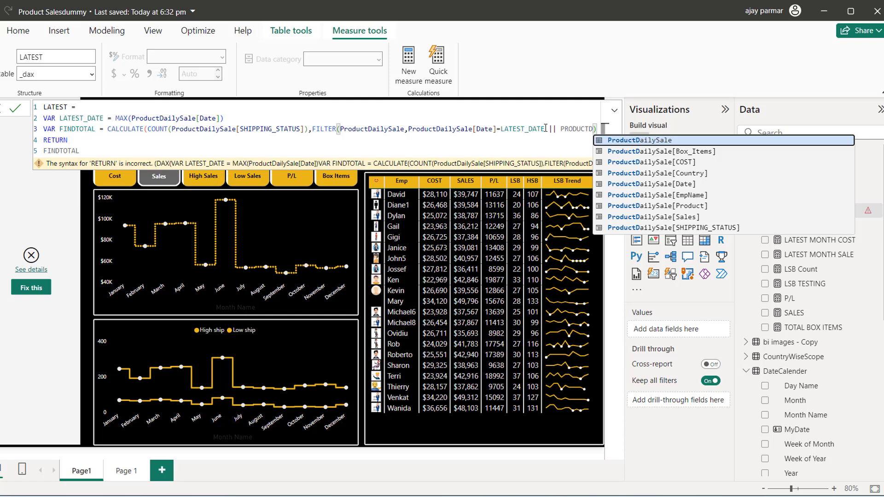
pyautogui.press('Down')
pyautogui.press('Down')
pyautogui.press('Down')
pyautogui.press('Down')
pyautogui.press('Down')
pyautogui.press('Down')
pyautogui.press('Down')
pyautogui.press('Down')
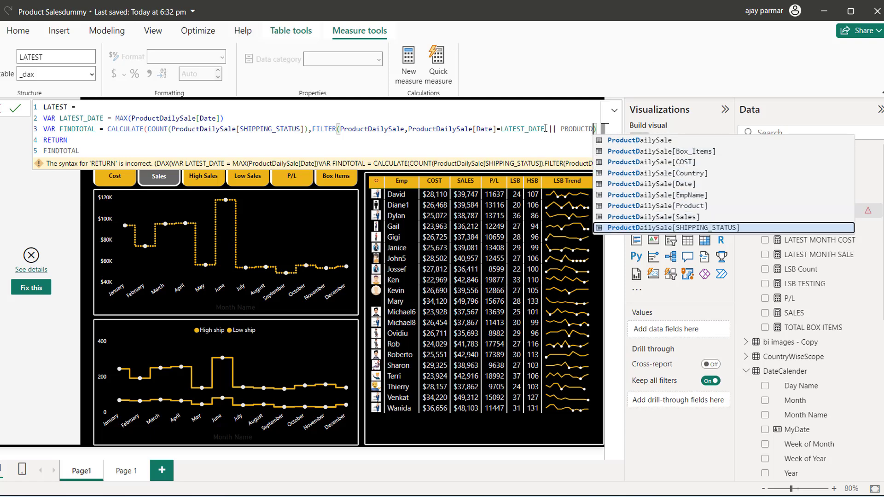
pyautogui.press('Tab')
pyautogui.write('="')
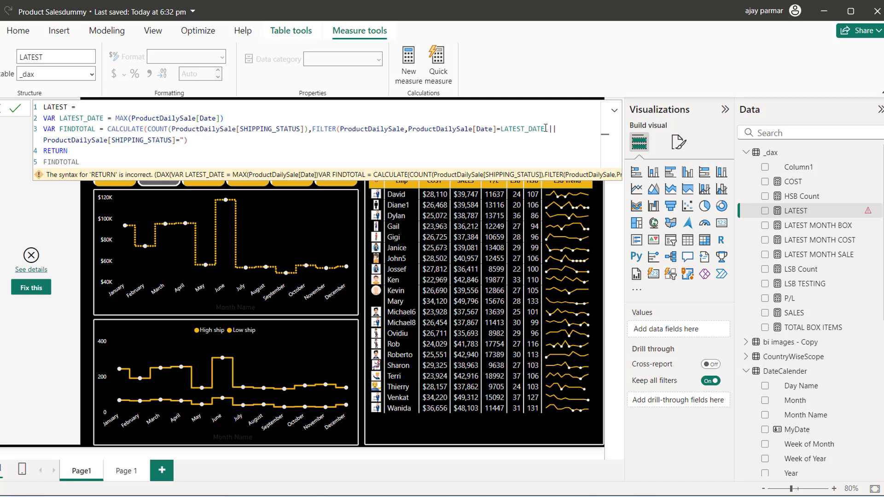
pyautogui.write('LSB"))')
# Delete the CALCULATE(COUNT(ProductDailySale[SHIPPING_STATUS]) part preceding the FILTER expression in FINDTOTAL.
pyautogui.click(307, 130)
pyautogui.press('BackSpace')
pyautogui.press('BackSpace')
pyautogui.press('BackSpace')
pyautogui.press('BackSpace')
pyautogui.press('BackSpace')
pyautogui.press('BackSpace')
pyautogui.press('BackSpace')
pyautogui.press('BackSpace')
pyautogui.press('BackSpace')
pyautogui.press('BackSpace')
pyautogui.press('BackSpace')
pyautogui.press('BackSpace')
pyautogui.press('BackSpace')
pyautogui.press('BackSpace')
pyautogui.press('BackSpace')
pyautogui.press('BackSpace')
pyautogui.press('BackSpace')
pyautogui.press('BackSpace')
pyautogui.press('BackSpace')
pyautogui.press('BackSpace')
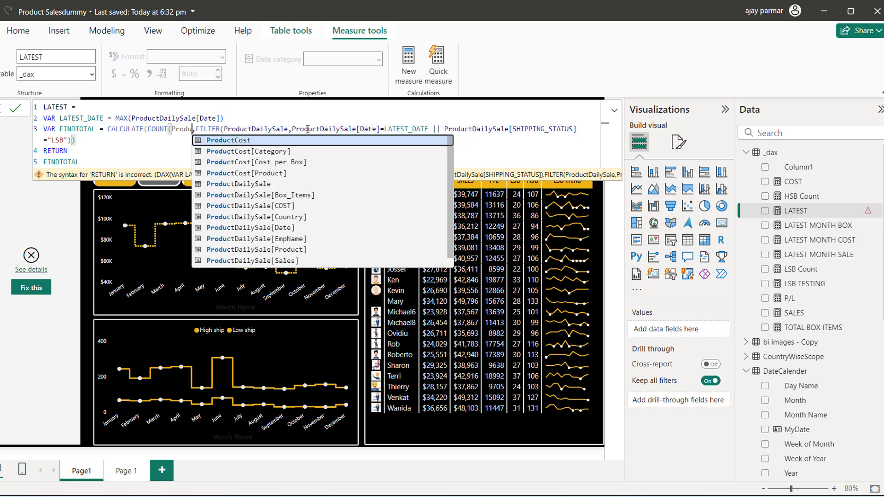
pyautogui.press('BackSpace')
pyautogui.press('BackSpace')
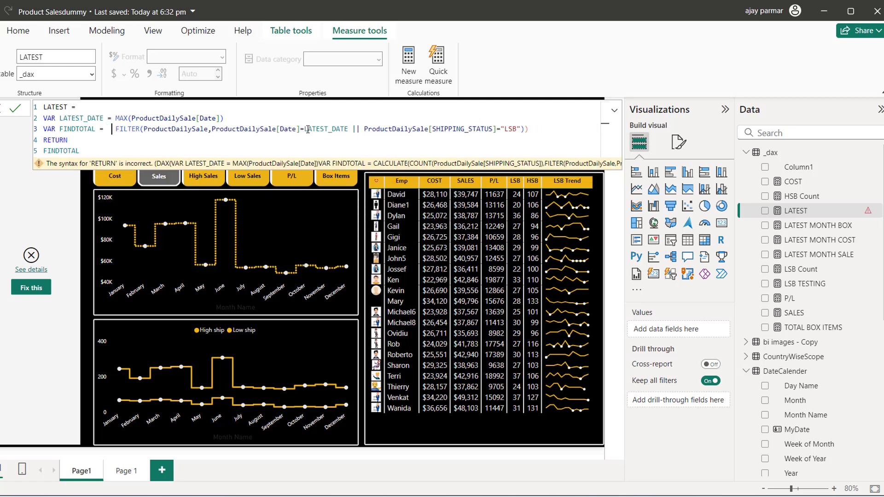
# Wrap the FILTER expression in COUNTROWS and commit the LATEST measure.
pyautogui.write('COUNTROWS(')
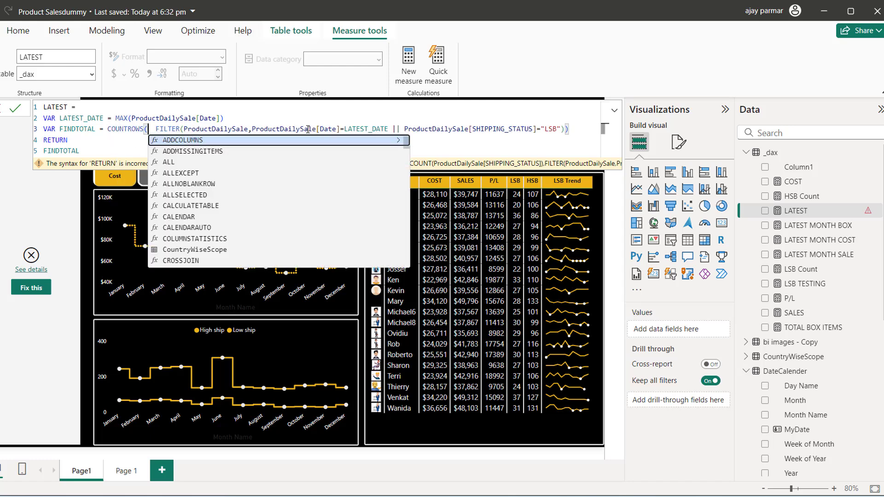
pyautogui.press('Right')
pyautogui.press('Right')
pyautogui.press('BackSpace')
pyautogui.press('BackSpace')
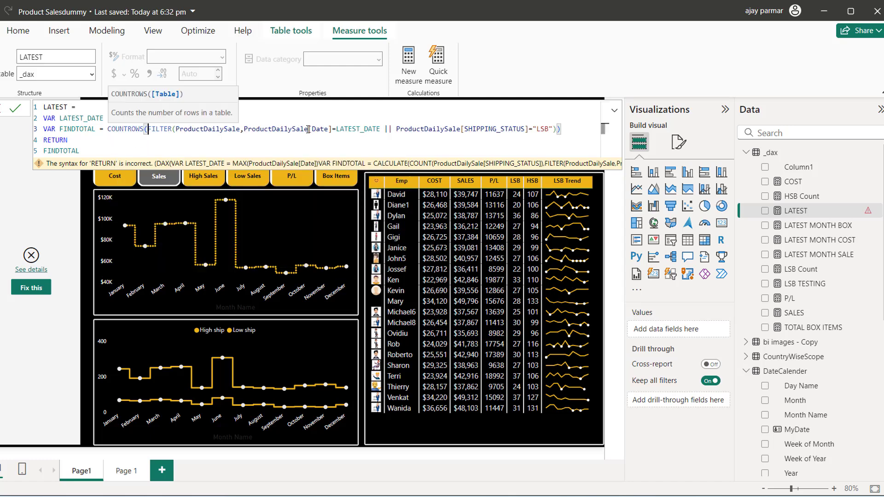
pyautogui.click(573, 129)
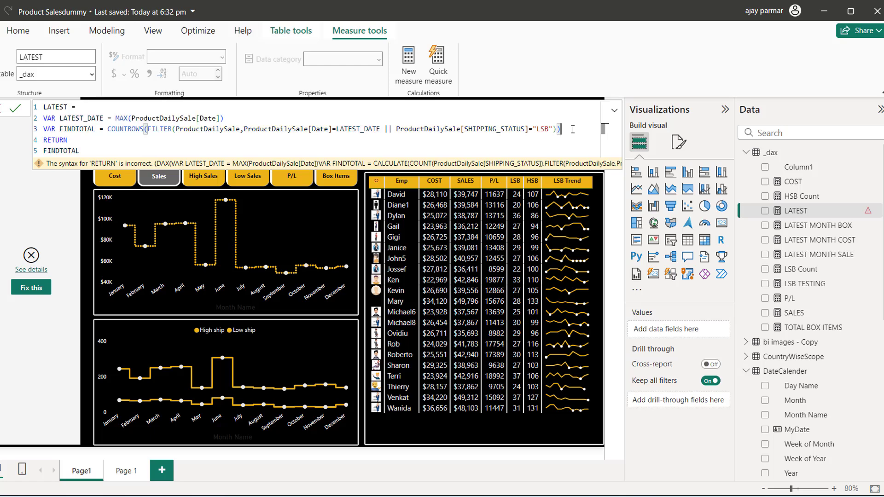
pyautogui.click(16, 111)
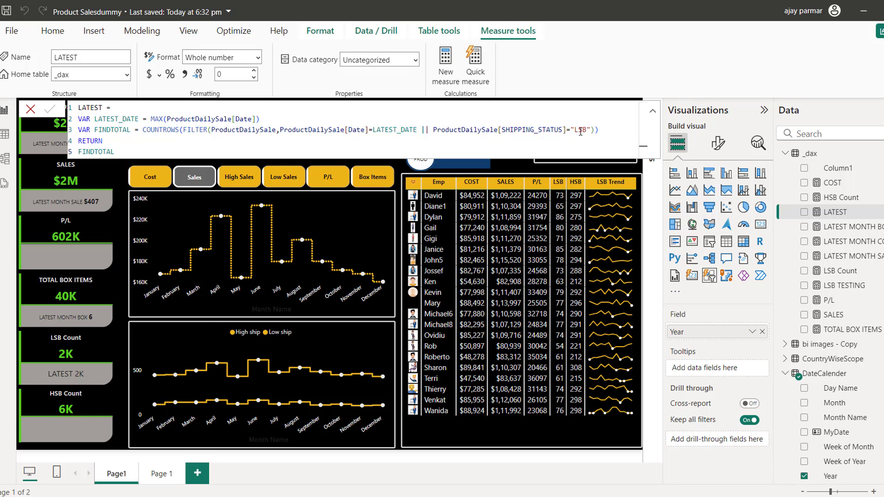
# Replace the || operator between the date and SHIPPING_STATUS conditions with && and commit the LATEST measure.
pyautogui.click(429, 129)
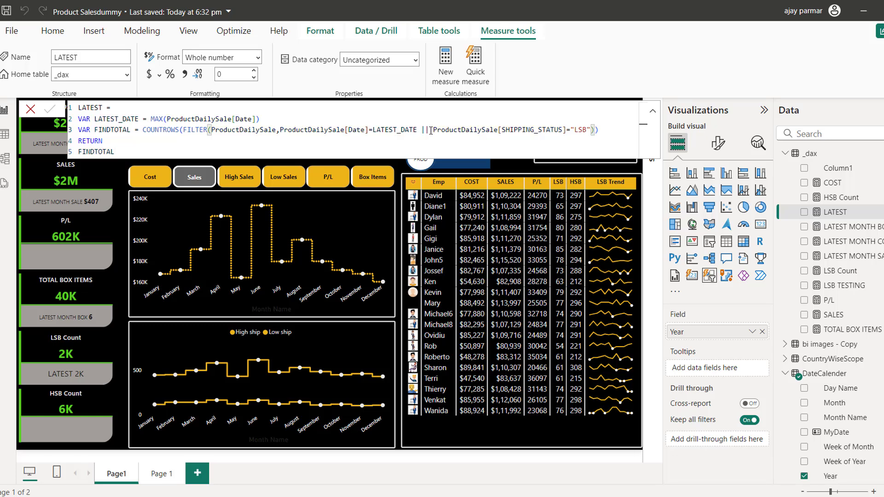
pyautogui.press('BackSpace')
pyautogui.press('BackSpace')
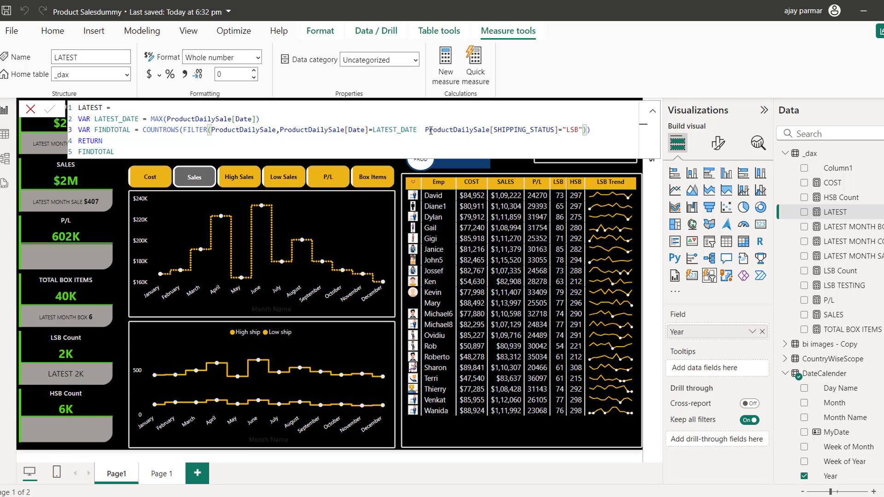
pyautogui.write('&&')
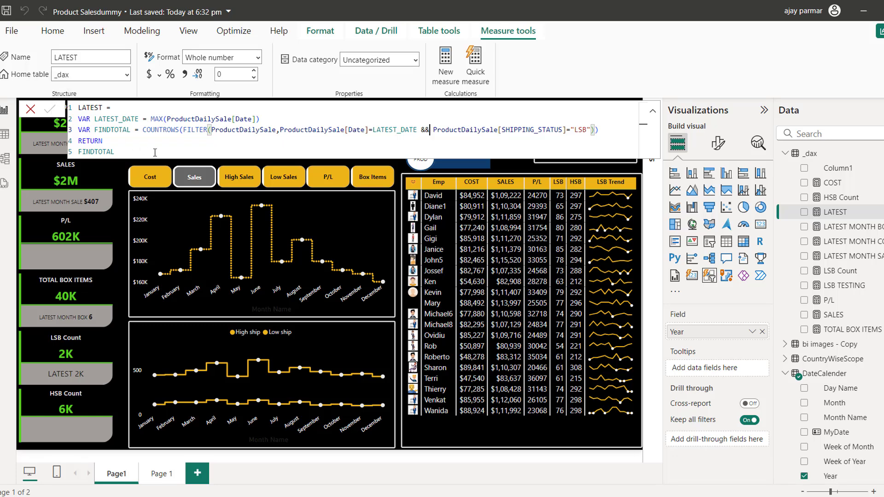
pyautogui.click(609, 133)
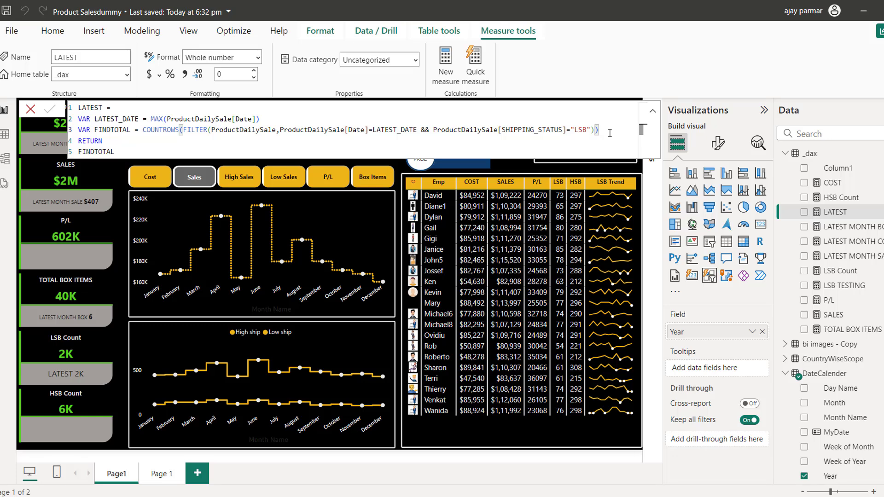
pyautogui.click(49, 109)
pyautogui.click(226, 150)
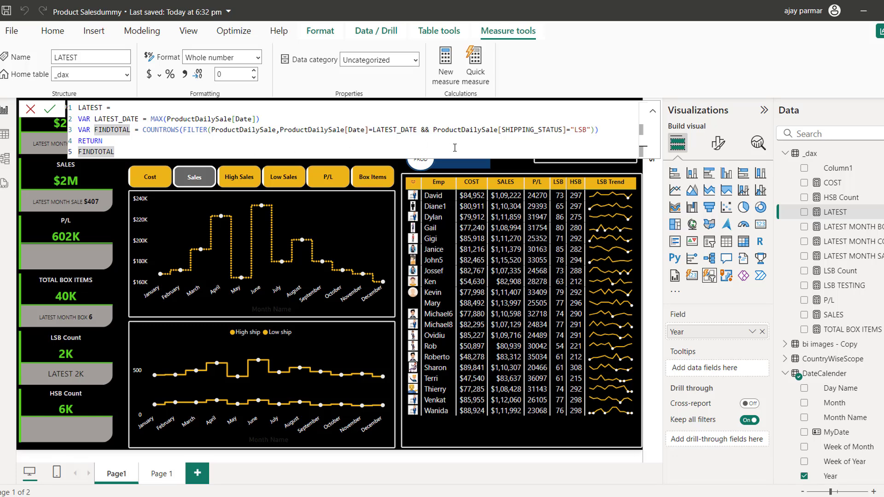
pyautogui.click(369, 131)
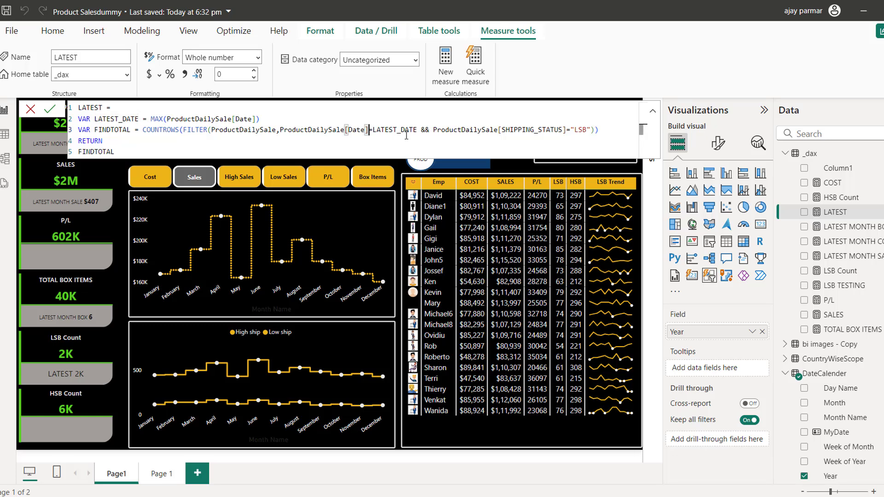
pyautogui.press('Right')
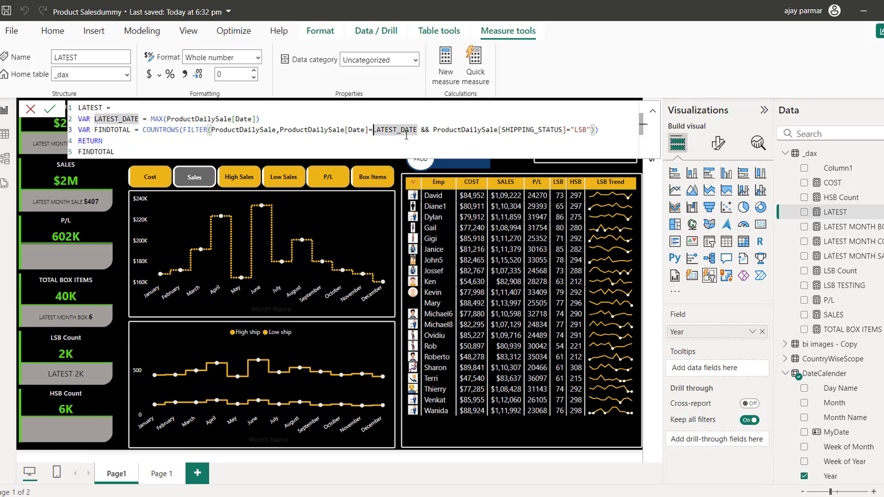
pyautogui.click(48, 111)
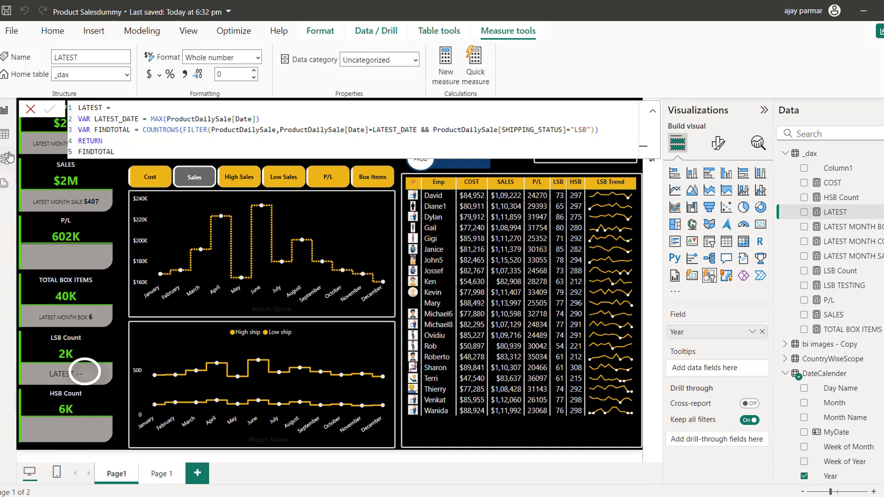
# Check shipping statuses in the ProductDailySale table, adding 01-01-2020 and 03-01-2020 to its Date filter.
pyautogui.click(5, 134)
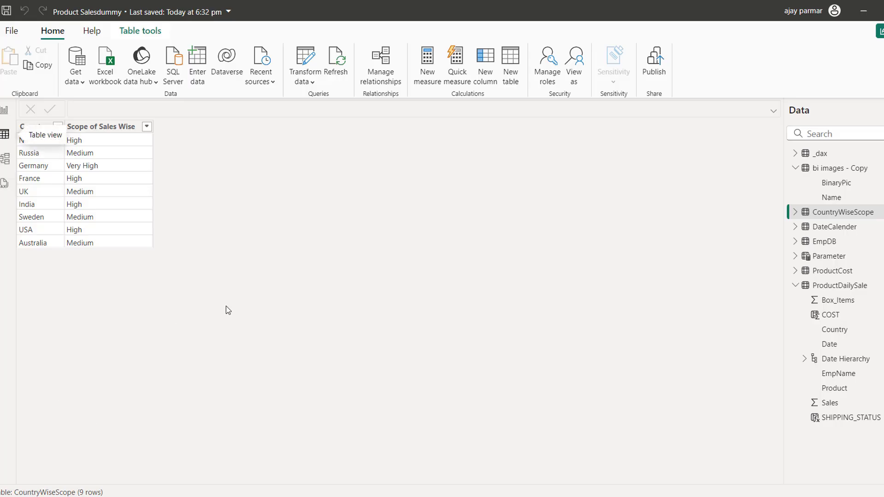
pyautogui.click(840, 287)
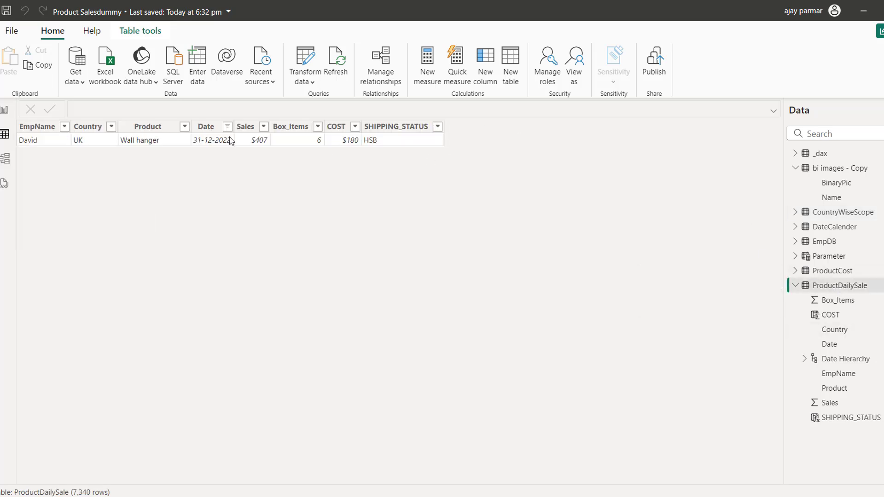
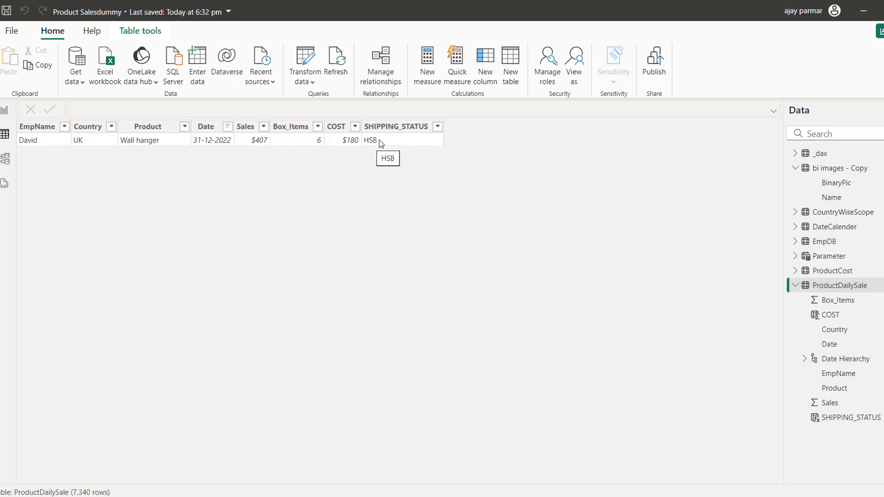
pyautogui.click(227, 131)
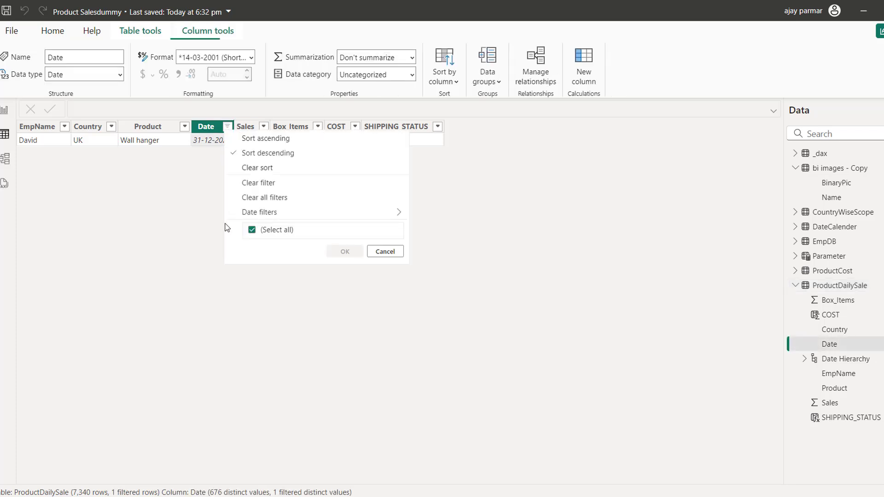
pyautogui.click(253, 240)
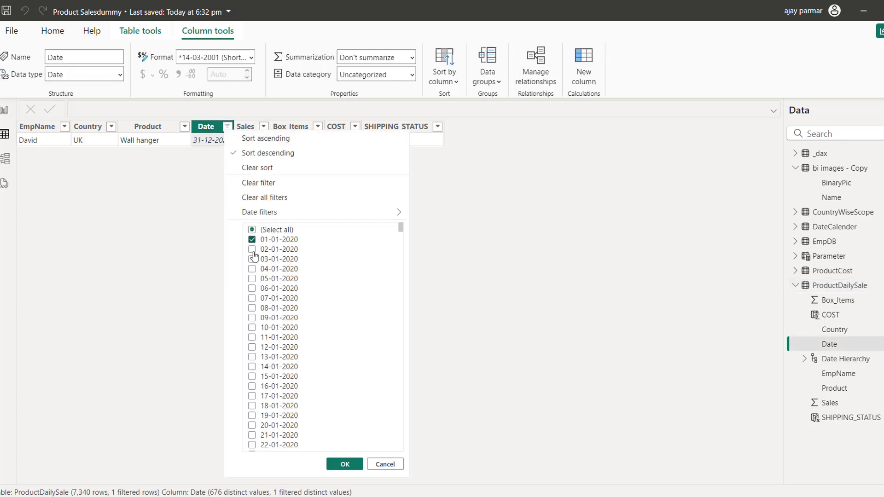
pyautogui.click(252, 259)
pyautogui.click(344, 464)
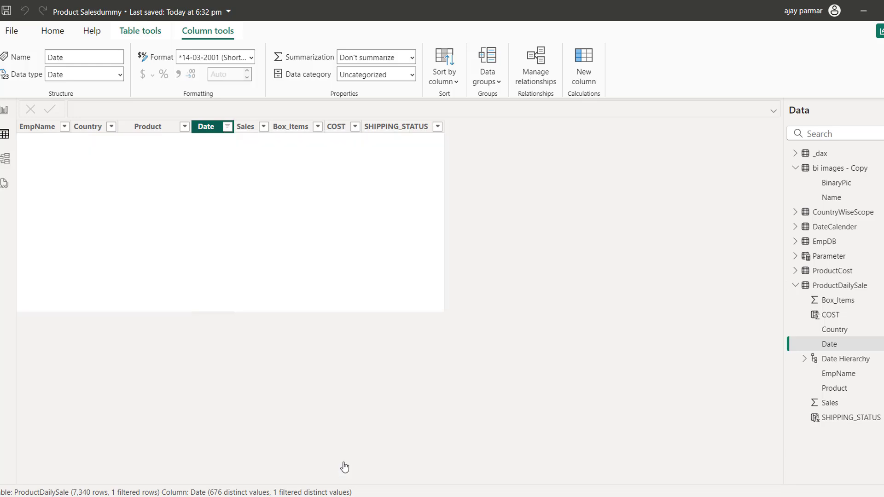
# Remove 01-01-2020 from the ProductDailySale Date filter to check the shipping statuses of the remaining dates.
pyautogui.click(227, 127)
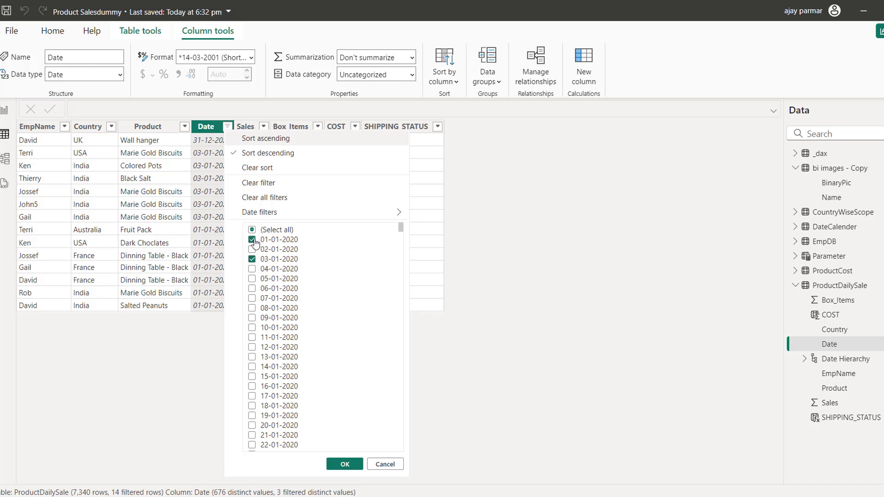
pyautogui.click(252, 239)
pyautogui.click(344, 464)
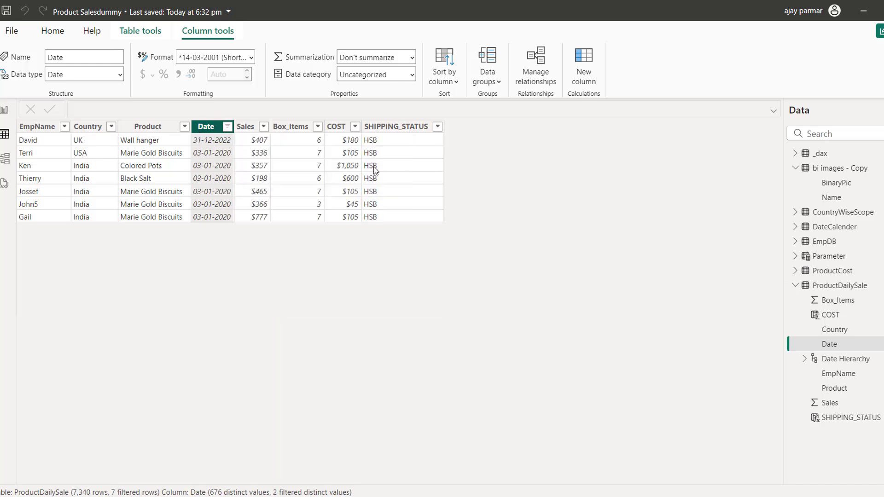
# Return to the dashboard page and open the formula of the LATEST measure.
pyautogui.click(4, 110)
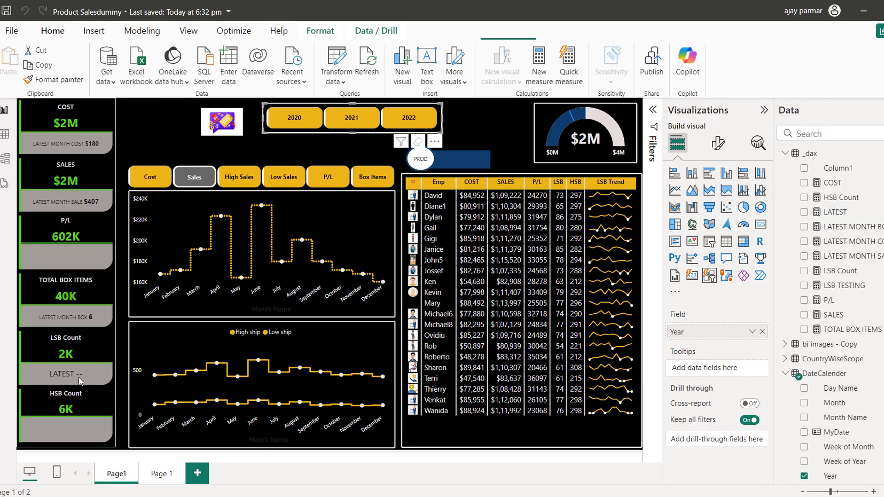
pyautogui.click(718, 142)
pyautogui.click(835, 212)
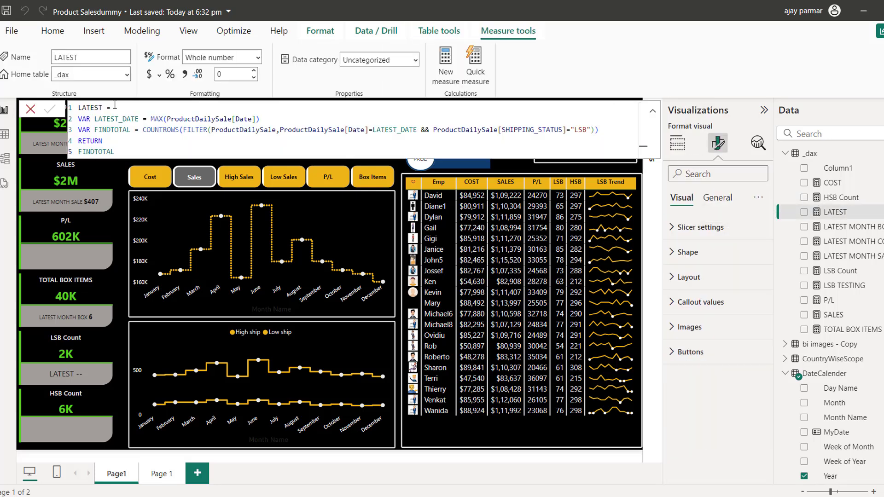
# Rename the LATEST measure as LATEST DATE LSB in its formula and commit the change.
pyautogui.click(104, 107)
pyautogui.write('DATE')
pyautogui.press('BackSpace')
pyautogui.press('BackSpace')
pyautogui.press('BackSpace')
pyautogui.write('MONTH')
pyautogui.write(' LSB')
pyautogui.click(129, 106)
pyautogui.press('BackSpace')
pyautogui.press('BackSpace')
pyautogui.press('BackSpace')
pyautogui.press('BackSpace')
pyautogui.press('BackSpace')
pyautogui.write('DATE')
pyautogui.click(50, 109)
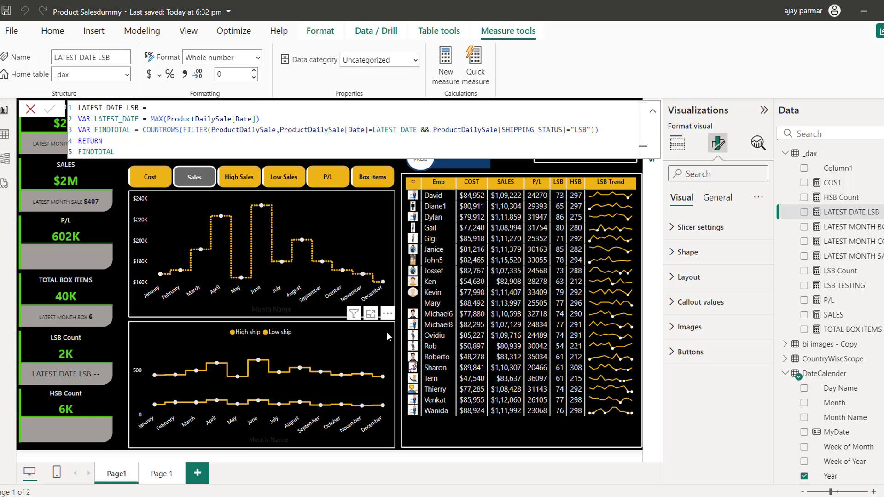
# Set the title font size of the LSB Count reference label on the KPI card to 9.
pyautogui.click(95, 384)
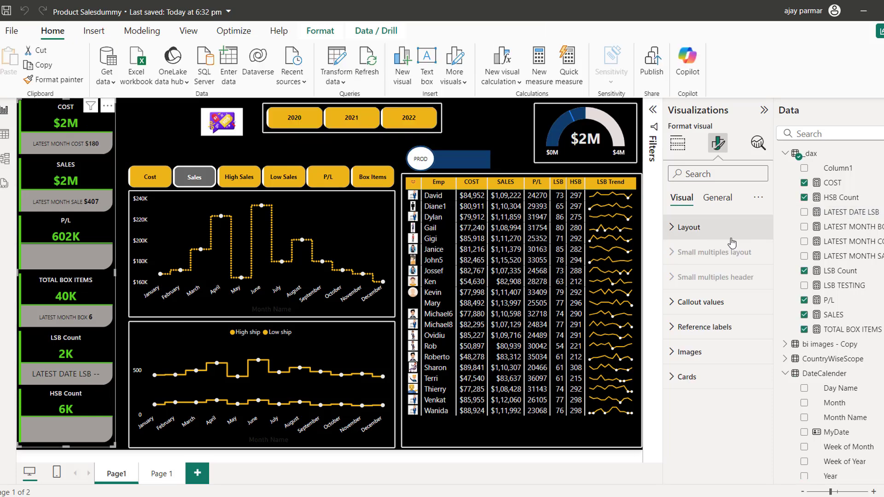
pyautogui.click(672, 327)
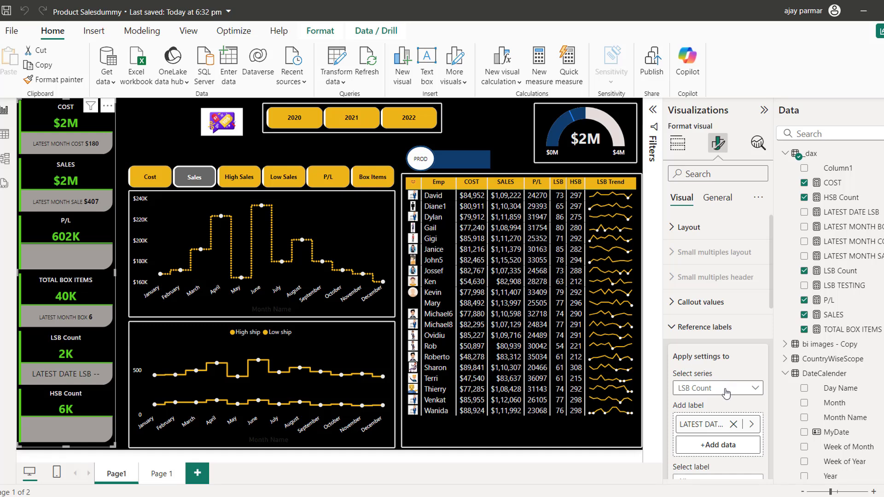
pyautogui.moveTo(771, 285); pyautogui.dragTo(773, 368)
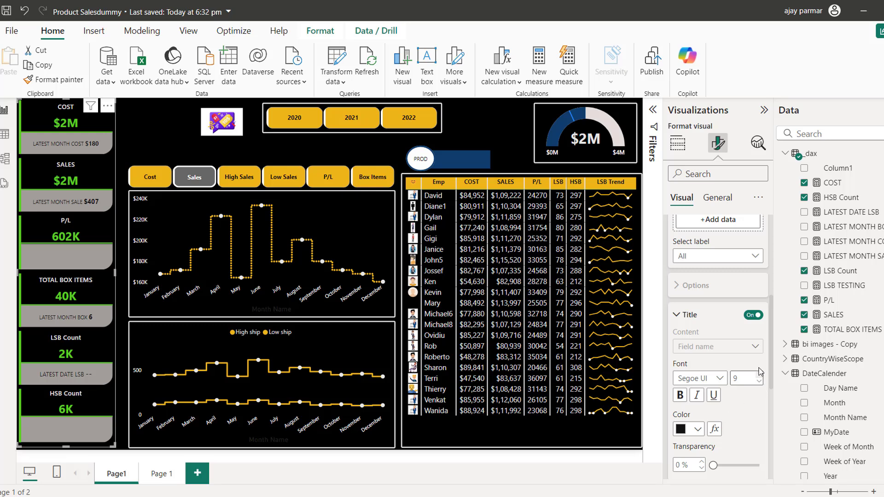
# Examine the value settings of the LSB Count reference label, including how blank values are shown.
pyautogui.moveTo(773, 355); pyautogui.dragTo(772, 414)
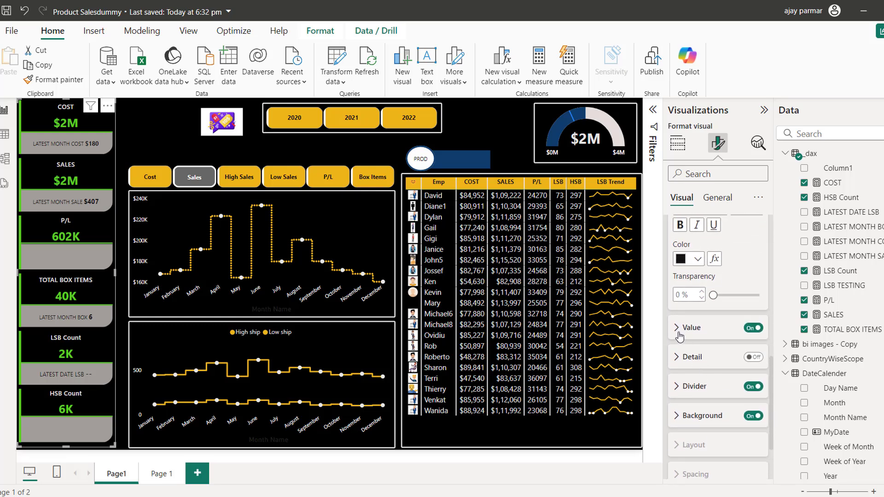
pyautogui.click(680, 335)
pyautogui.scroll(-3, 769, 373)
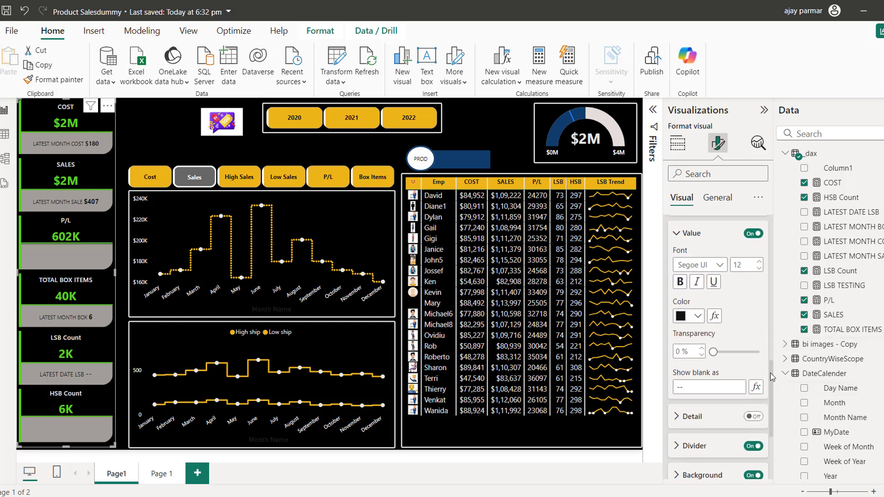
pyautogui.click(683, 371)
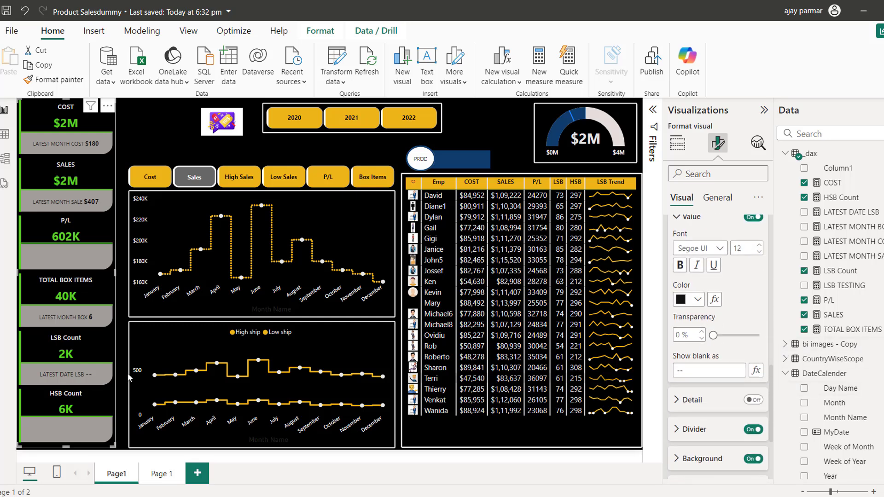
pyautogui.click(681, 373)
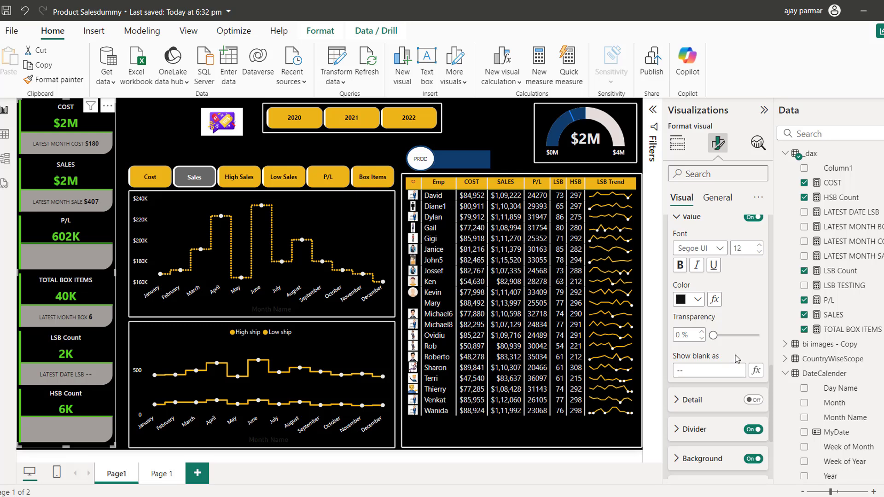
# On the second report page, replace the table's LSB Count column with the COST and SALES measures.
pyautogui.click(161, 474)
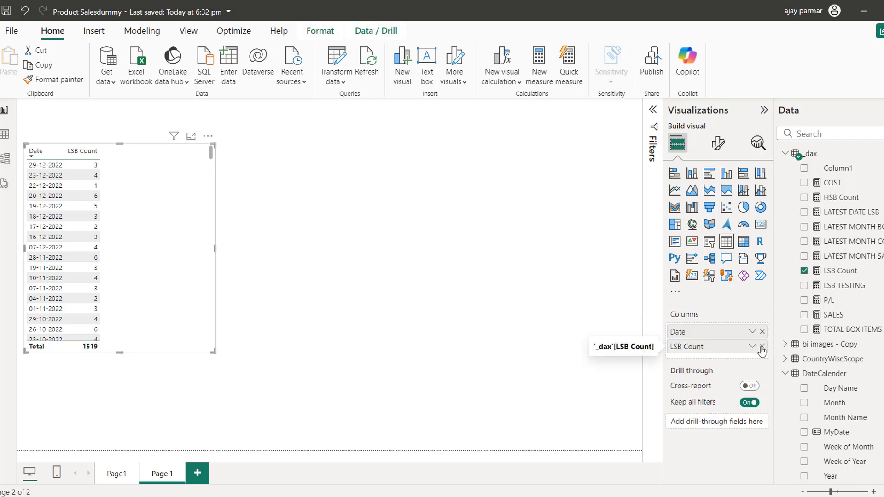
pyautogui.click(763, 347)
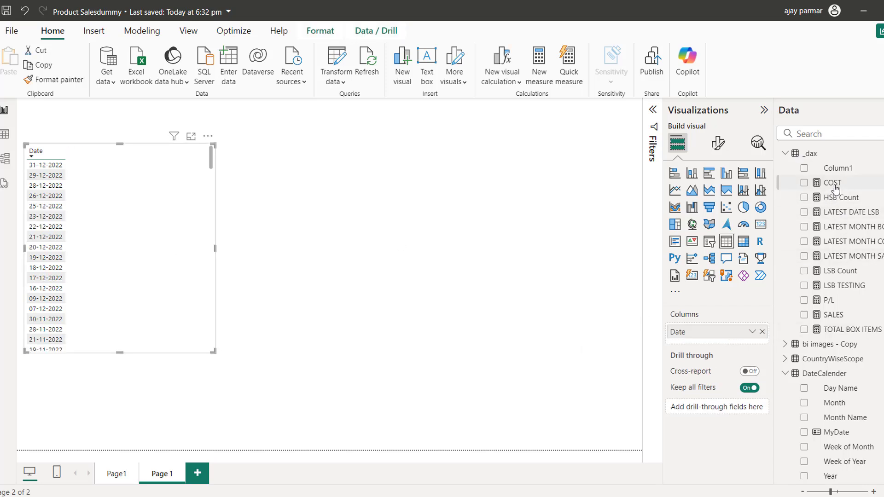
pyautogui.moveTo(830, 183); pyautogui.dragTo(694, 343)
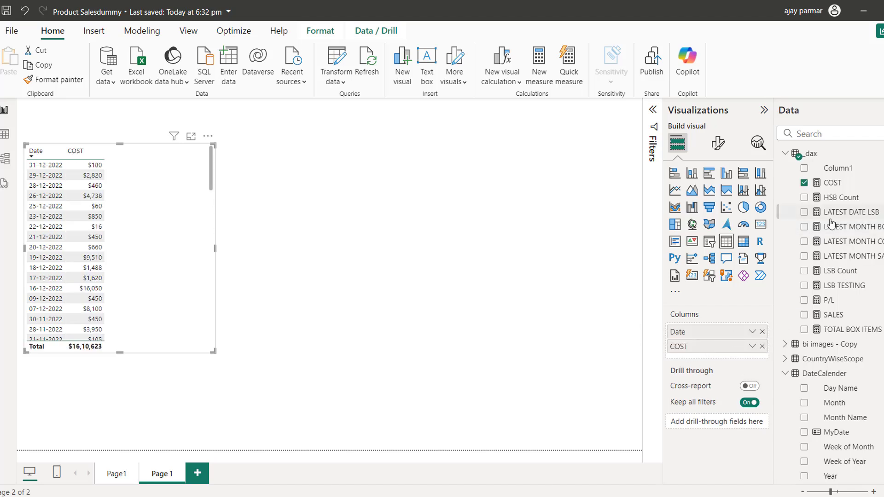
pyautogui.moveTo(833, 315); pyautogui.dragTo(700, 362)
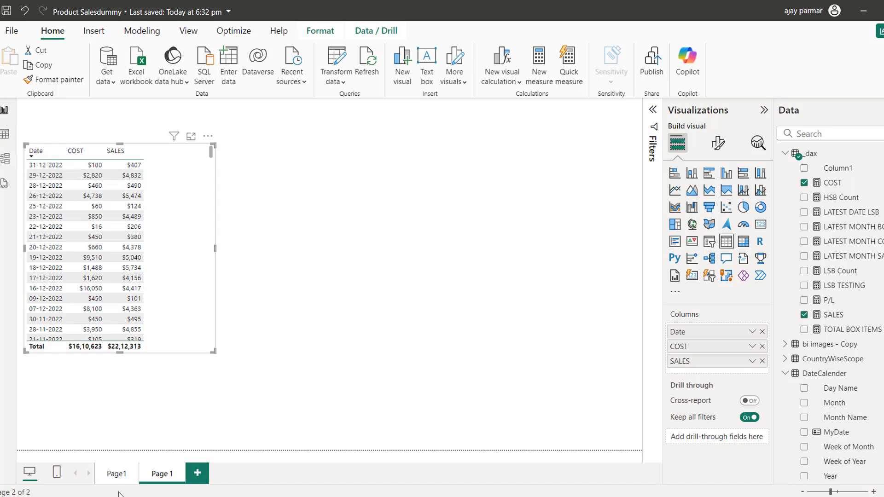
# Return to the dashboard page and rename the LATEST MONTH BOX measure as LATEST DATE BOX.
pyautogui.click(115, 475)
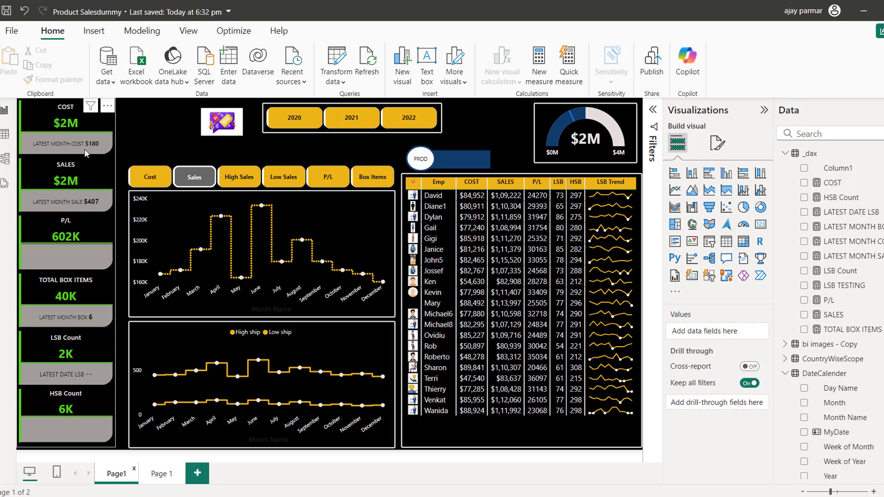
pyautogui.click(849, 230)
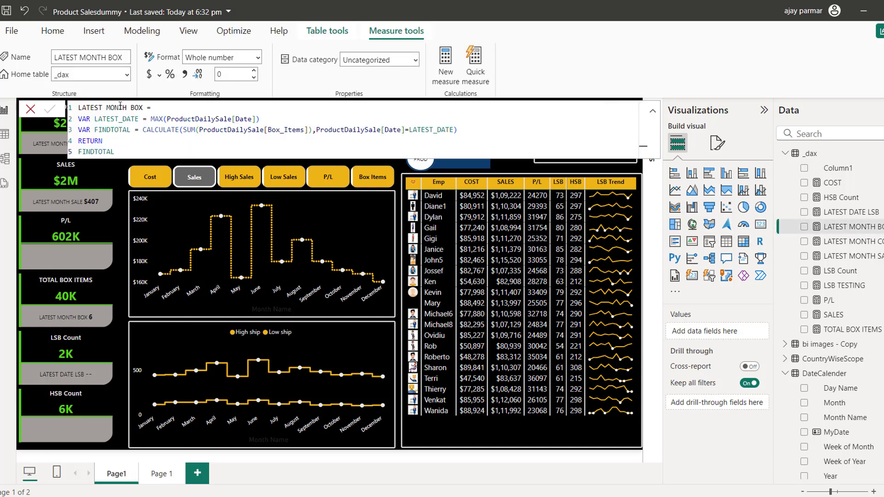
pyautogui.doubleClick(120, 107)
pyautogui.write('DATE')
pyautogui.click(50, 109)
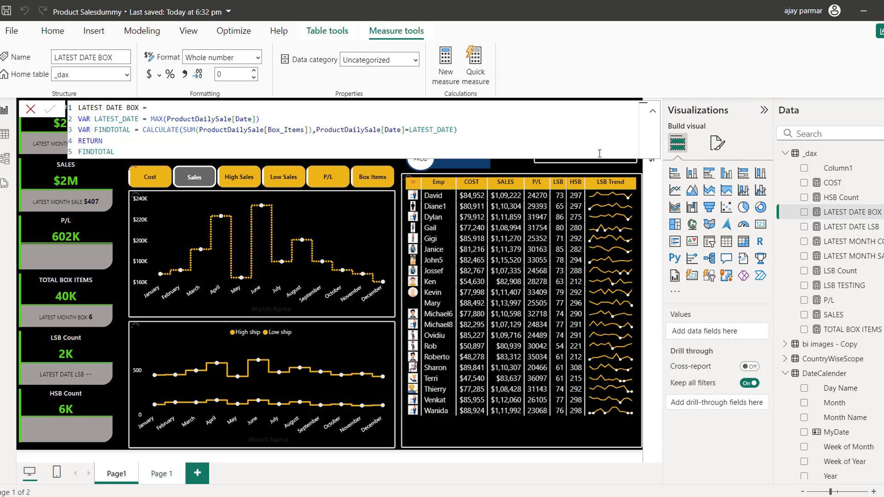
# Rename the LATEST MONTH COST measure as LATEST DATE COST and LATEST MONTH SALE as LATEST DATE SALE.
pyautogui.click(842, 244)
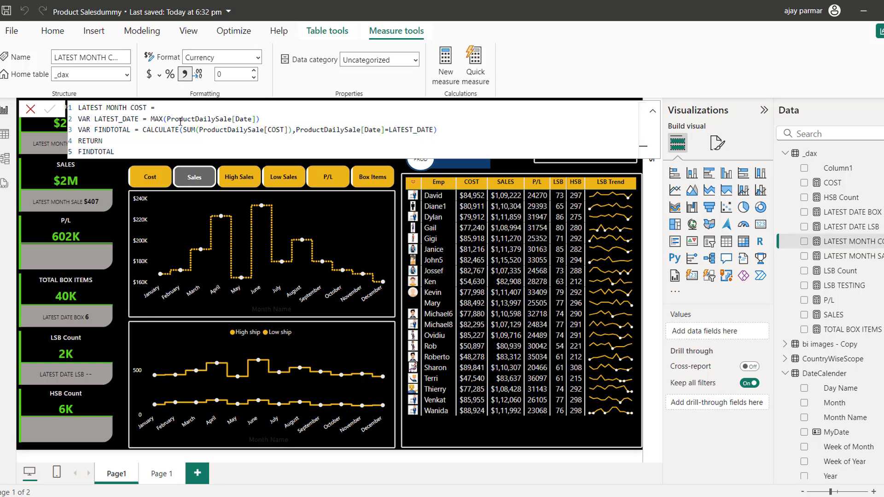
pyautogui.doubleClick(116, 108)
pyautogui.write('DATE')
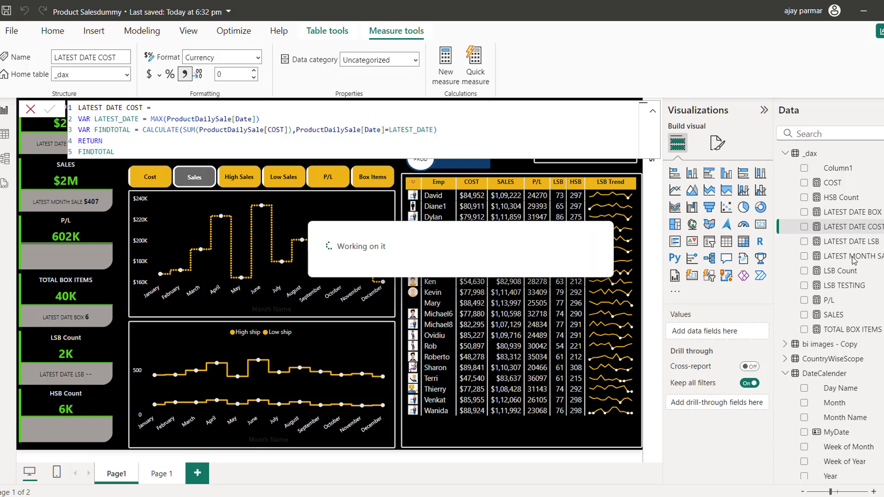
pyautogui.click(845, 258)
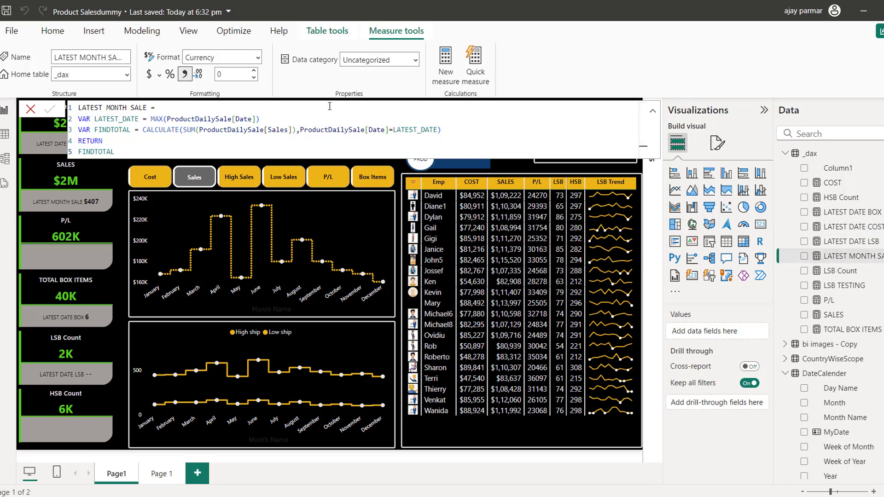
pyautogui.doubleClick(117, 108)
pyautogui.write('DATE')
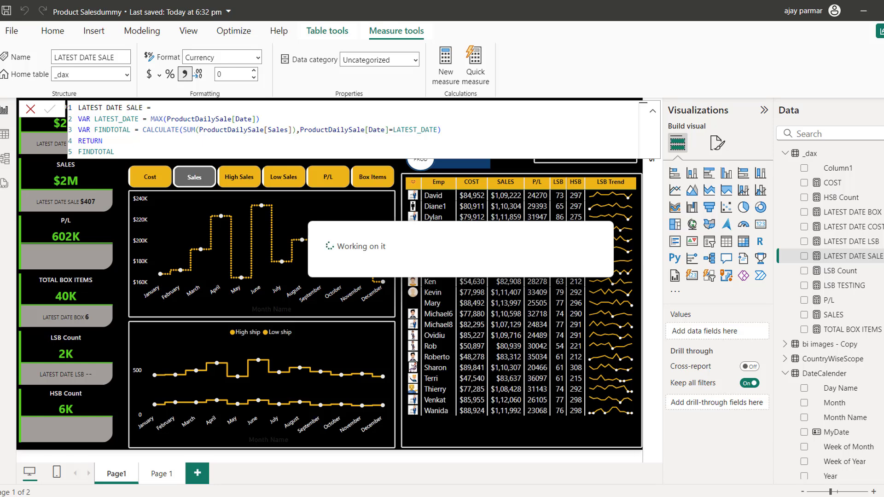
# Delete Column1 from the _dax table and collapse the formula bar to reveal the dashboard.
pyautogui.rightClick(865, 168)
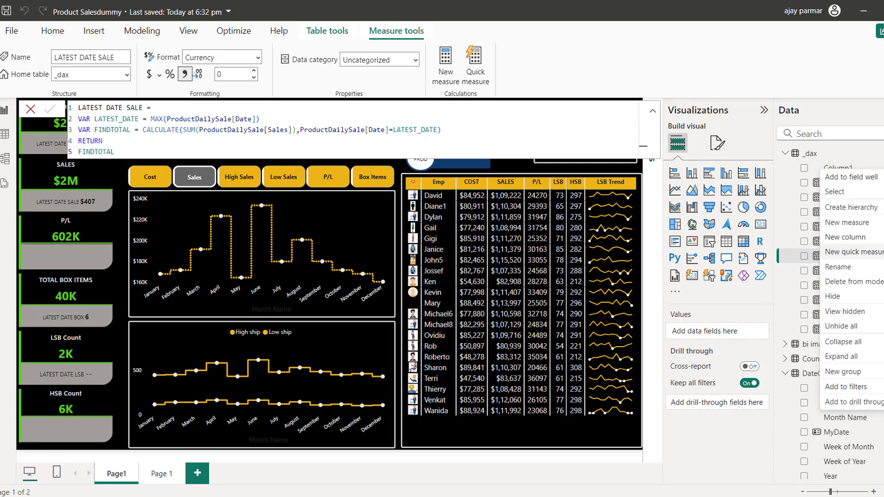
pyautogui.click(854, 282)
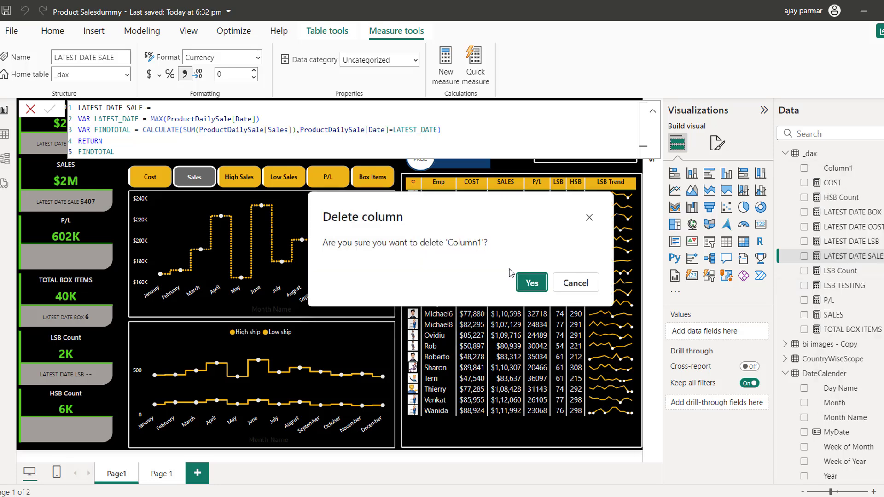
pyautogui.click(528, 288)
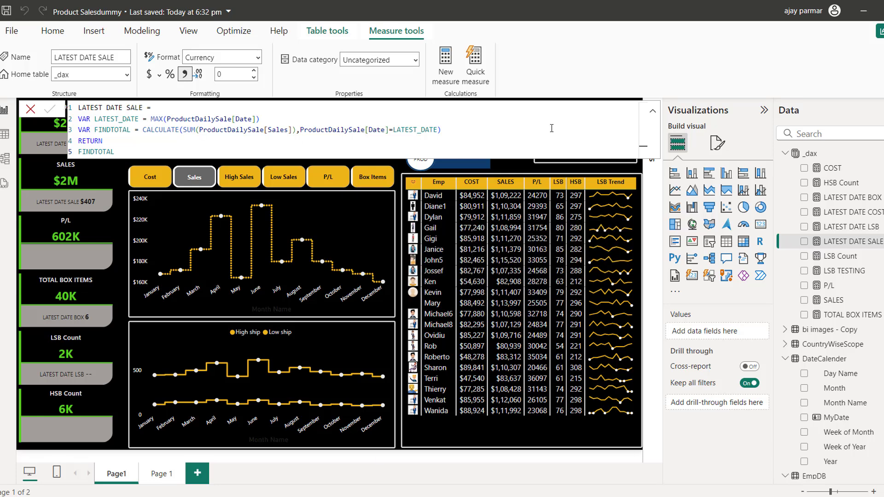
pyautogui.click(653, 111)
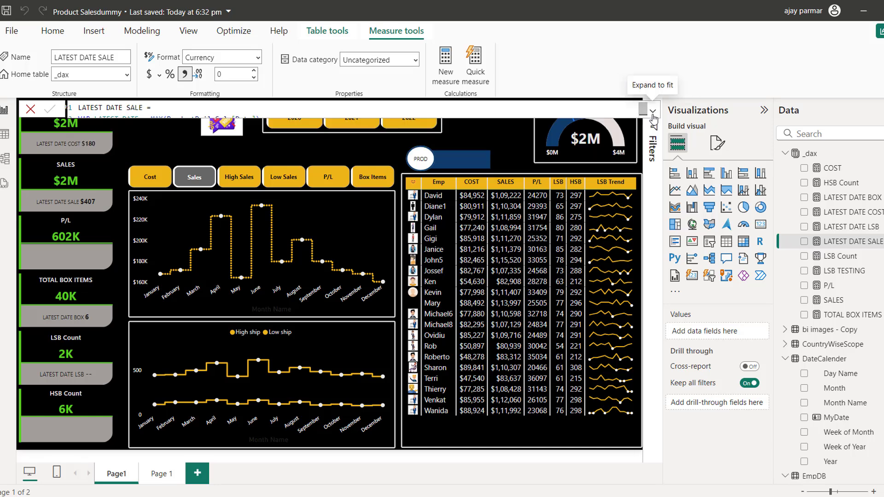
pyautogui.click(495, 135)
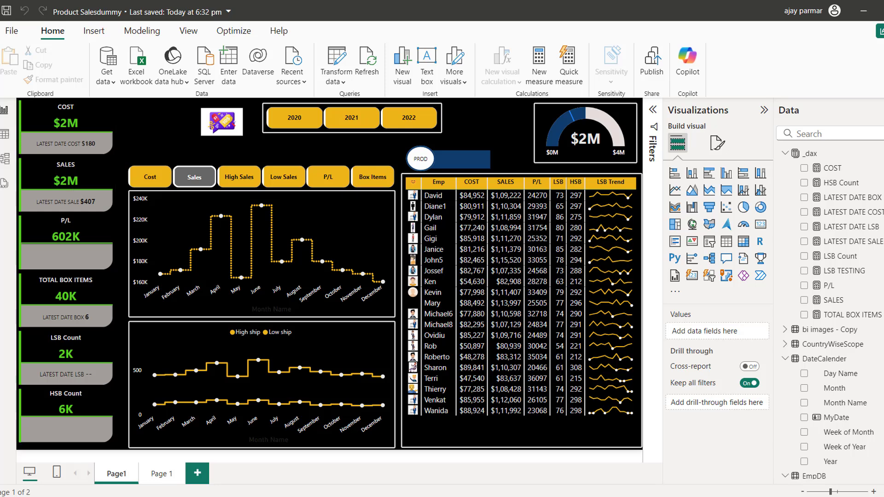
# Switch to PowerPoint, create a blank presentation and maximize its window.
pyautogui.press('super')
pyautogui.write('PPT')
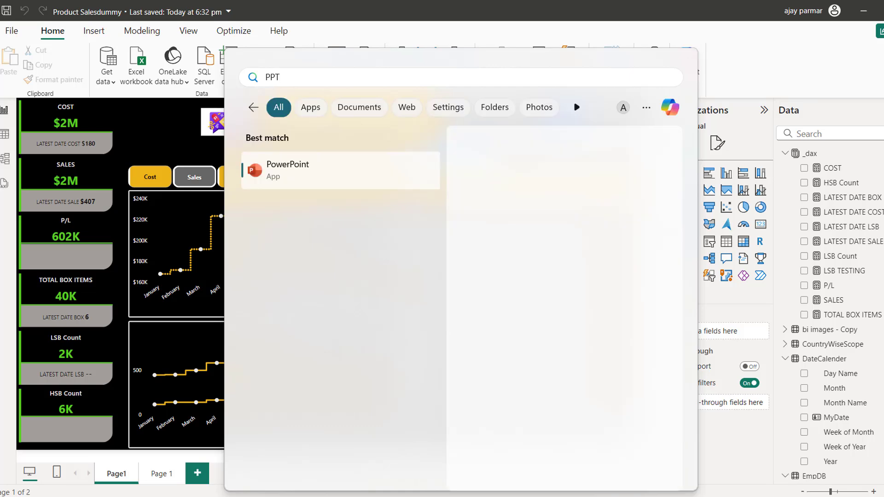
pyautogui.press('Return')
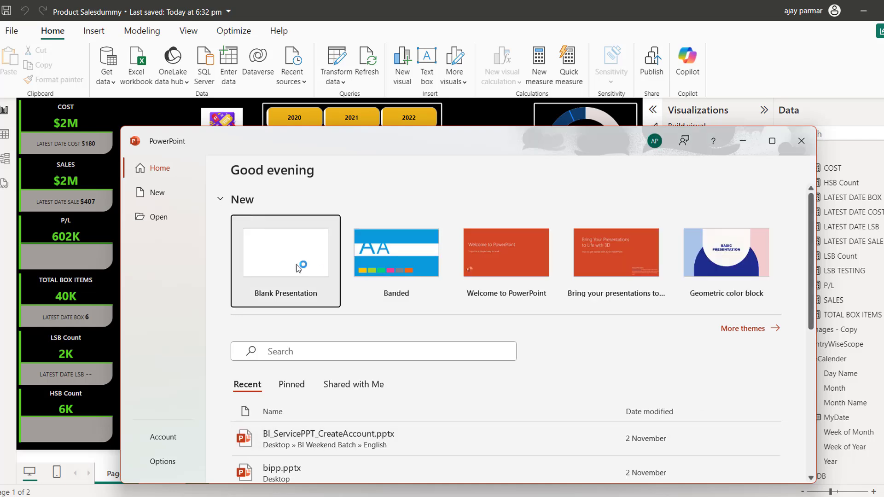
pyautogui.click(296, 266)
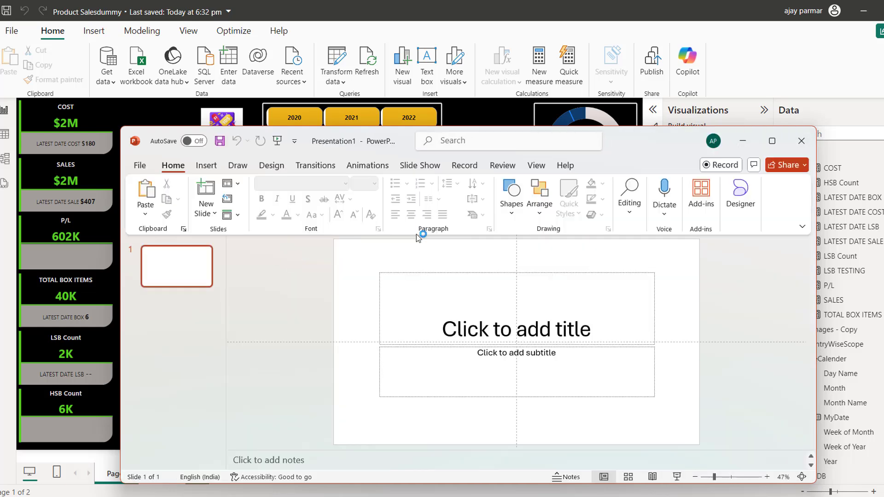
pyautogui.click(775, 142)
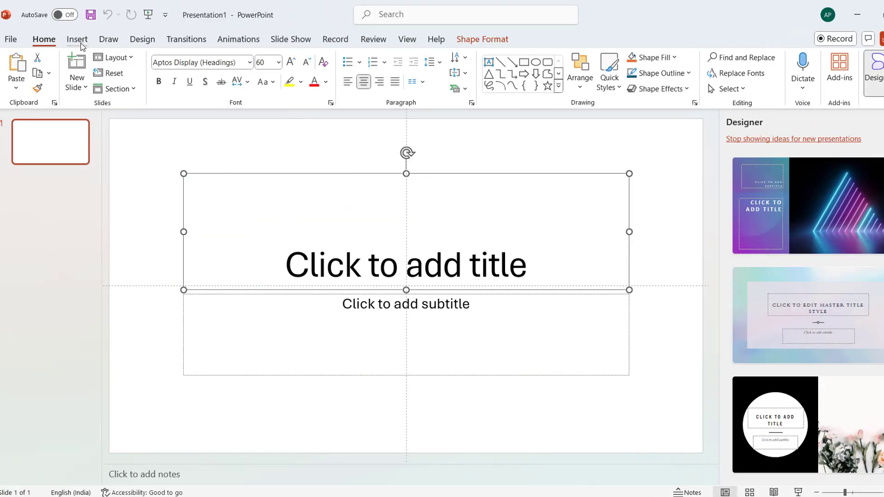
# Insert the outlined address book icon with a person symbol from the stock icons onto the slide.
pyautogui.click(79, 42)
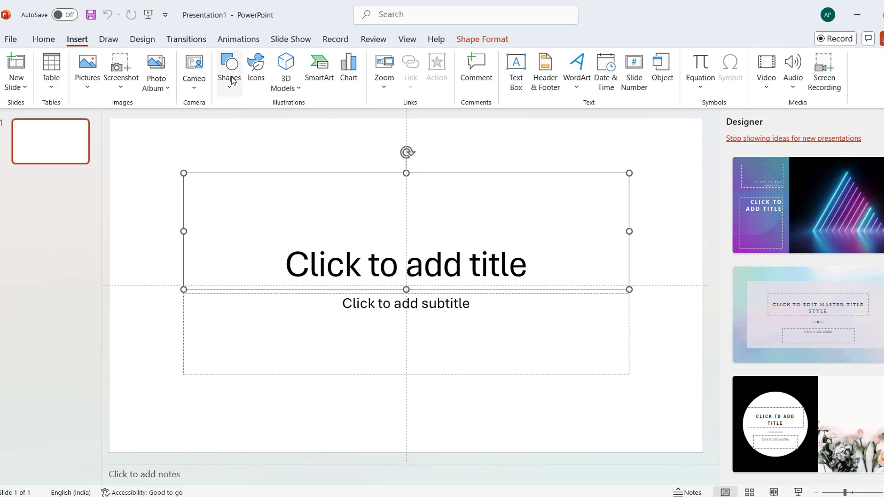
pyautogui.click(257, 66)
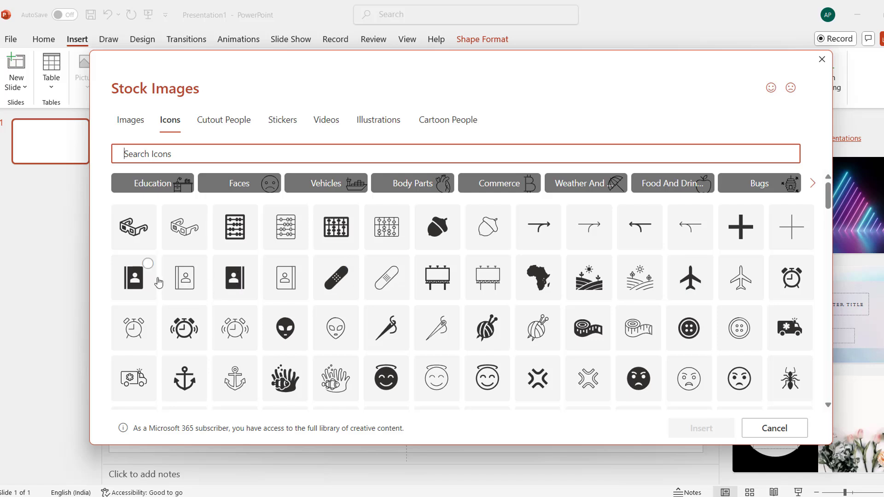
pyautogui.click(184, 286)
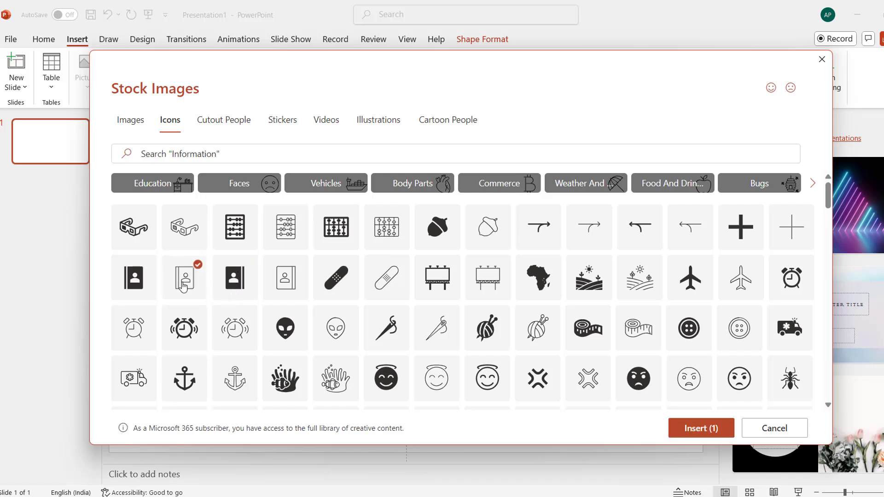
pyautogui.click(692, 435)
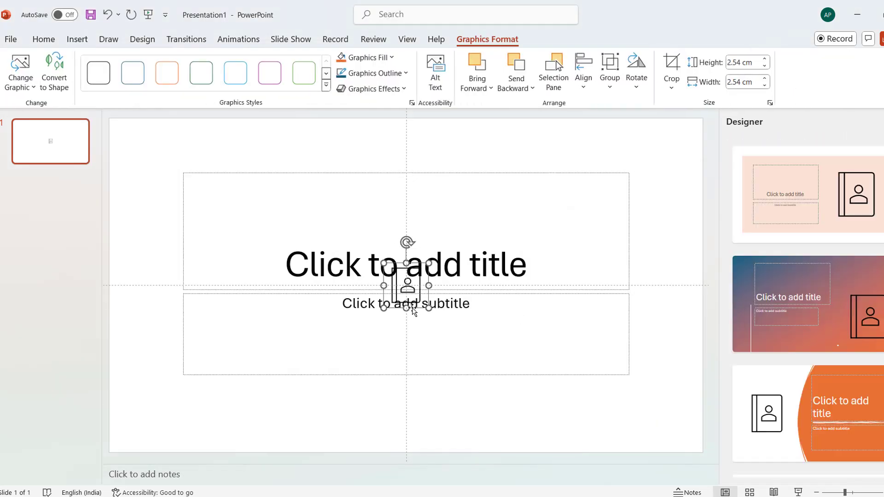
# Move the address book icon to the upper left of the title placeholder and fill it with the light gray theme color.
pyautogui.moveTo(413, 311); pyautogui.dragTo(251, 235)
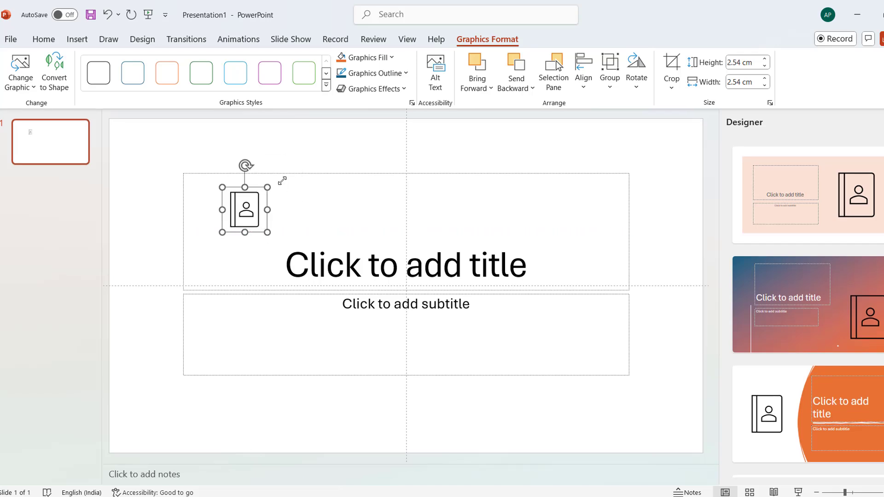
pyautogui.click(391, 57)
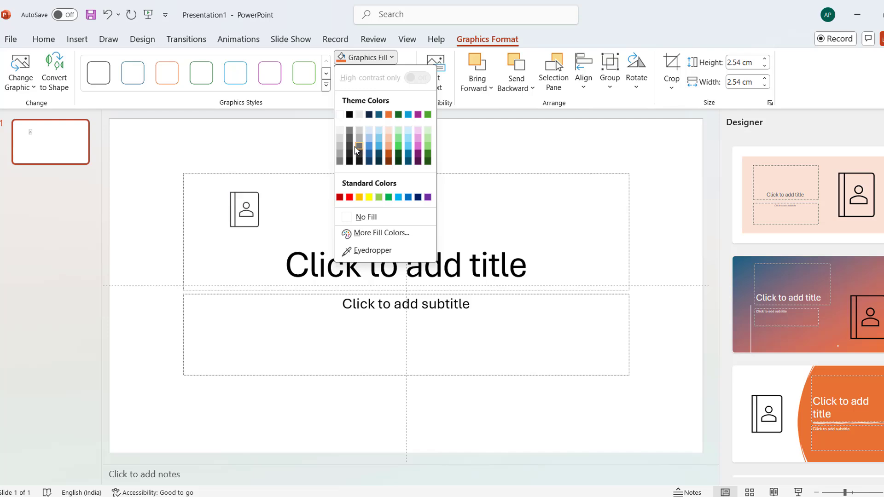
pyautogui.click(361, 114)
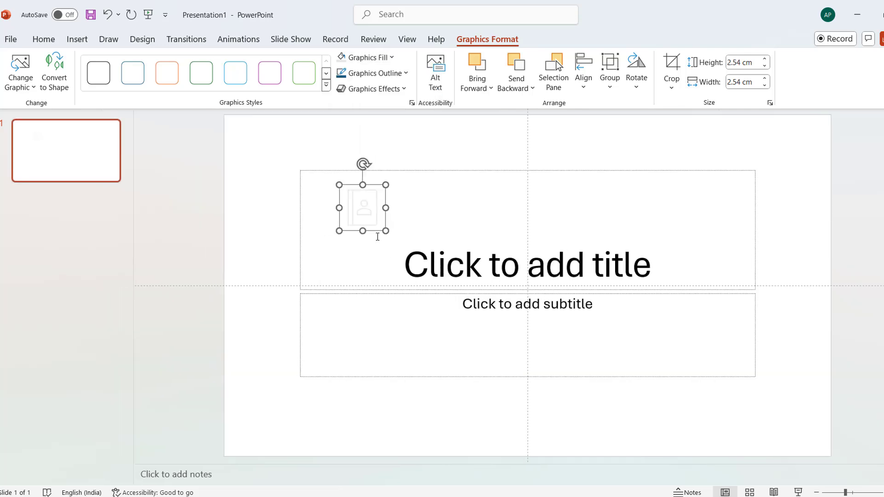
# Start saving the address book icon as a picture and browse to the BI ENG folder on the Desktop.
pyautogui.rightClick(370, 186)
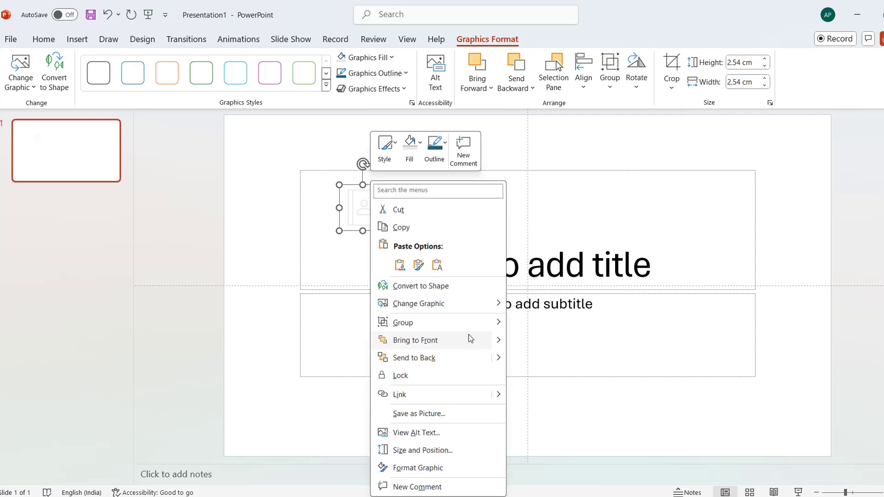
pyautogui.click(450, 413)
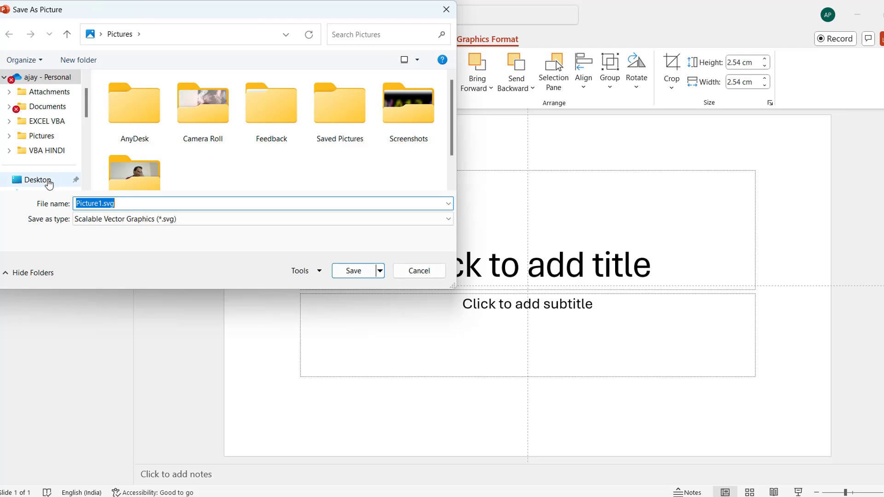
pyautogui.click(41, 181)
pyautogui.click(131, 137)
pyautogui.press('Down')
pyautogui.press('Down')
pyautogui.press('Down')
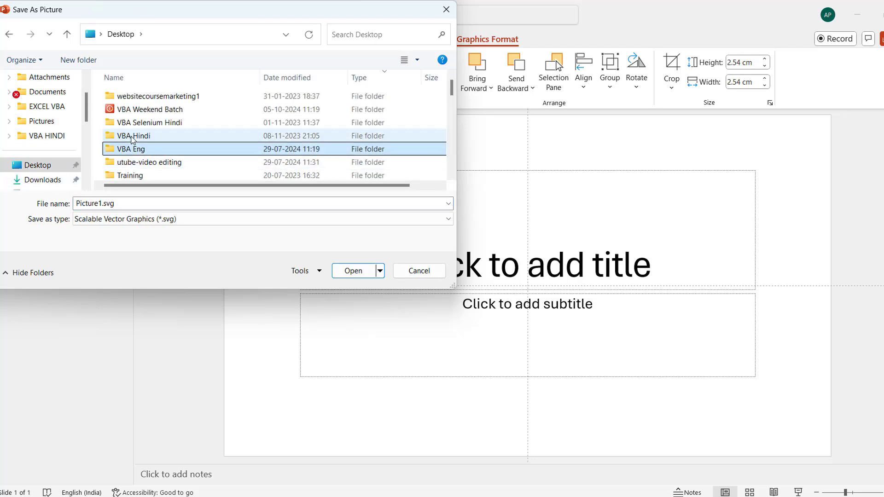
pyautogui.press('b')
pyautogui.press('b')
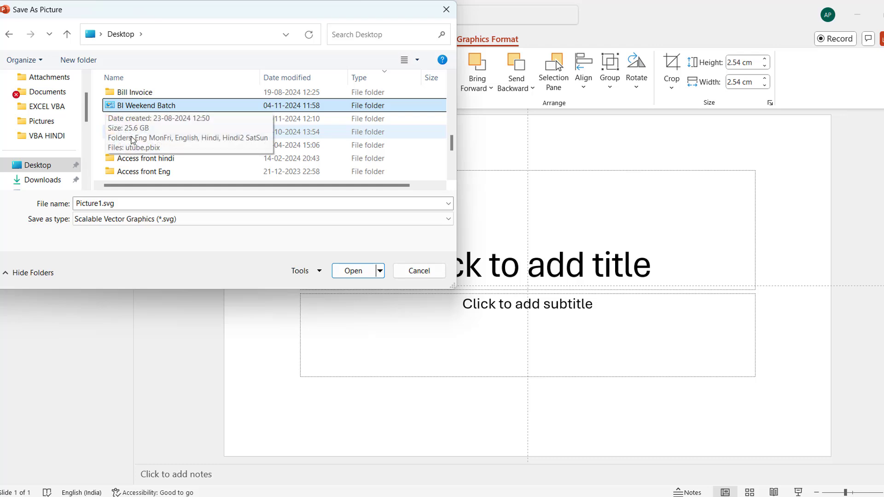
pyautogui.press('b')
pyautogui.press('Return')
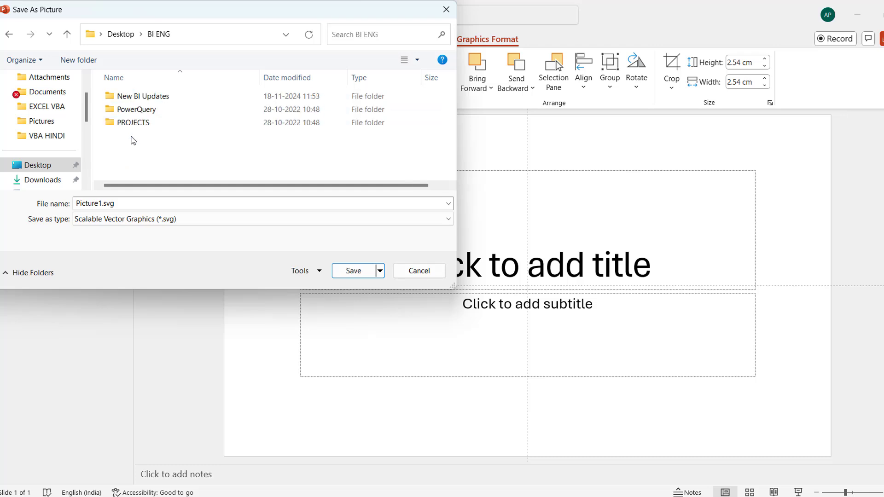
# Choose folder 2 inside New BI Updates > Advance Dashboards BI as the save location.
pyautogui.press('p')
pyautogui.press('n')
pyautogui.press('Return')
pyautogui.press('b')
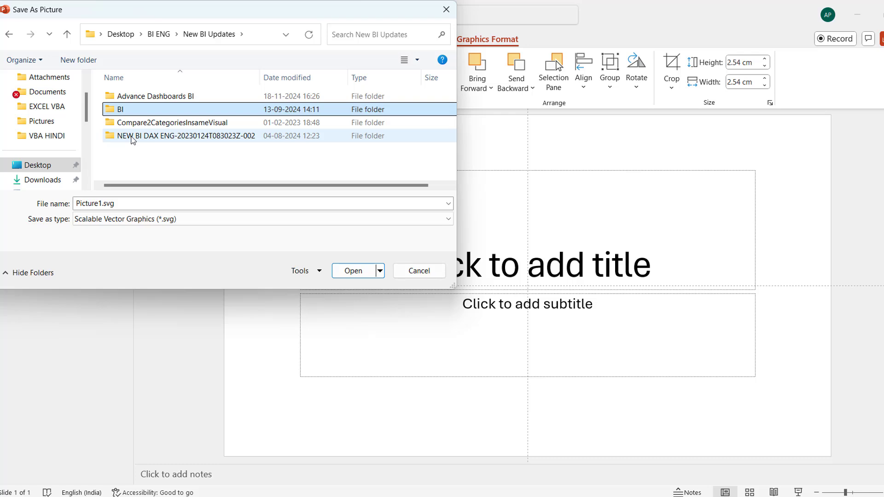
pyautogui.press('a')
pyautogui.press('Return')
pyautogui.press('2')
pyautogui.press('Return')
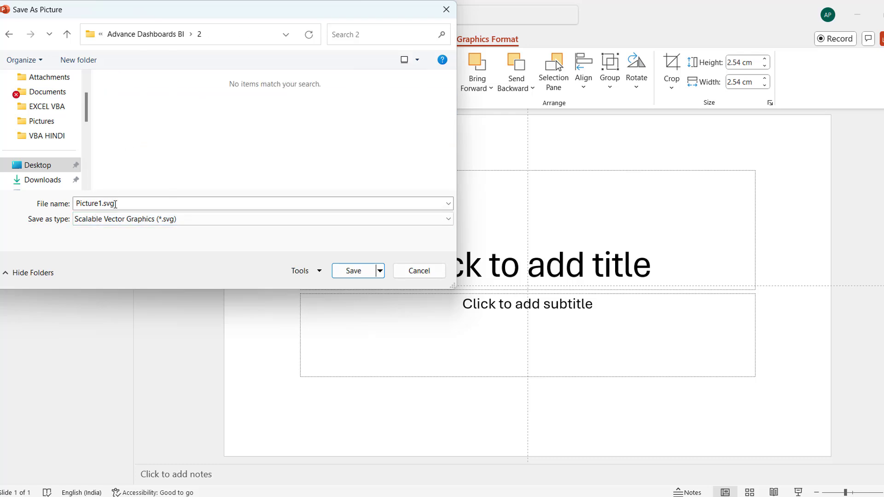
# Set the picture format to Portable Network Graphics and try saving it as Sales.png, declining to replace the existing file.
pyautogui.doubleClick(124, 204)
pyautogui.click(161, 219)
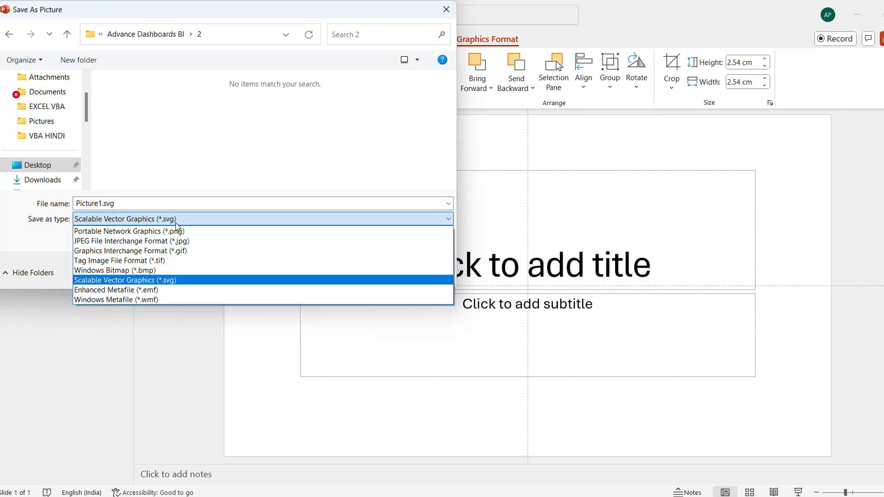
pyautogui.click(180, 231)
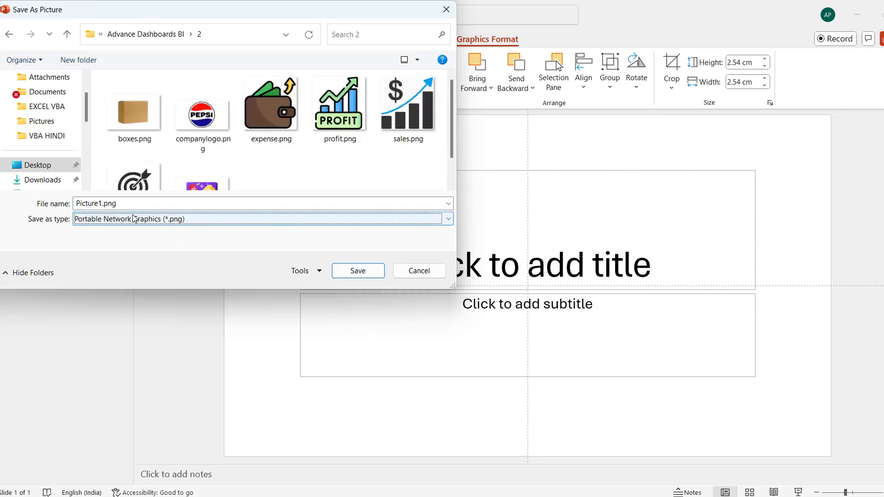
pyautogui.doubleClick(99, 204)
pyautogui.click(99, 204)
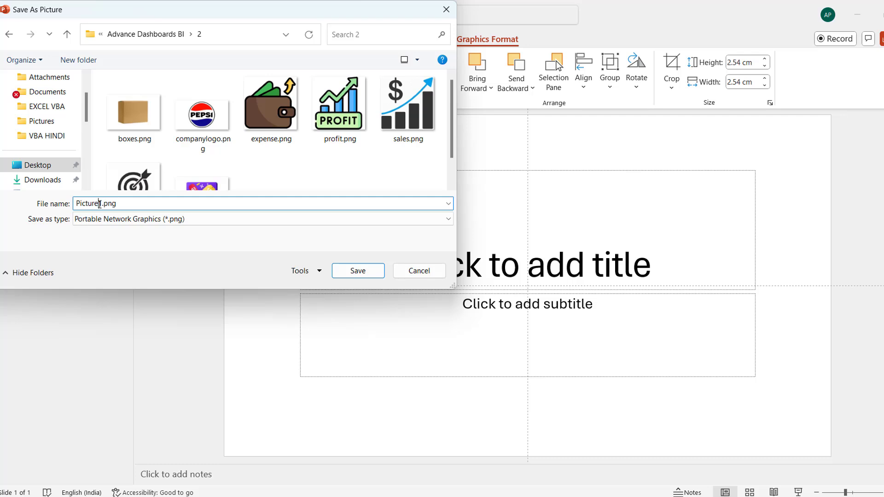
pyautogui.press('BackSpace')
pyautogui.press('BackSpace')
pyautogui.press('BackSpace')
pyautogui.press('BackSpace')
pyautogui.press('BackSpace')
pyautogui.press('BackSpace')
pyautogui.press('BackSpace')
pyautogui.write('Sales')
pyautogui.press('Delete')
pyautogui.click(362, 273)
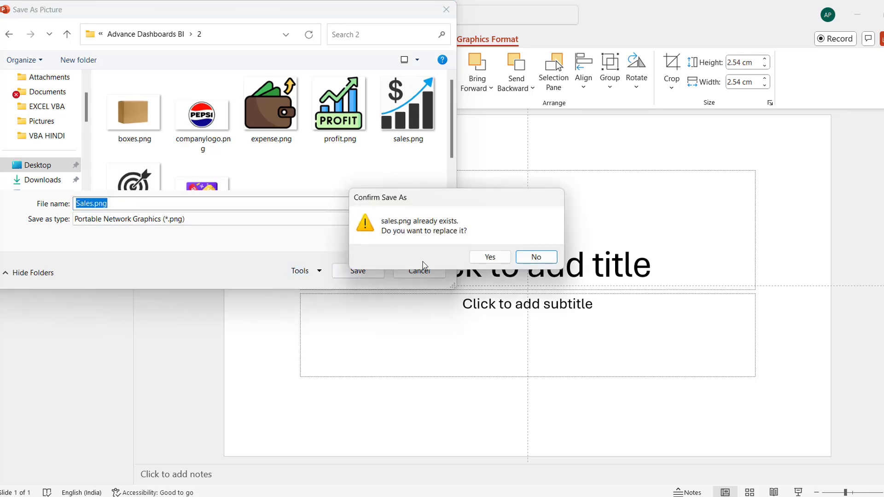
pyautogui.click(530, 261)
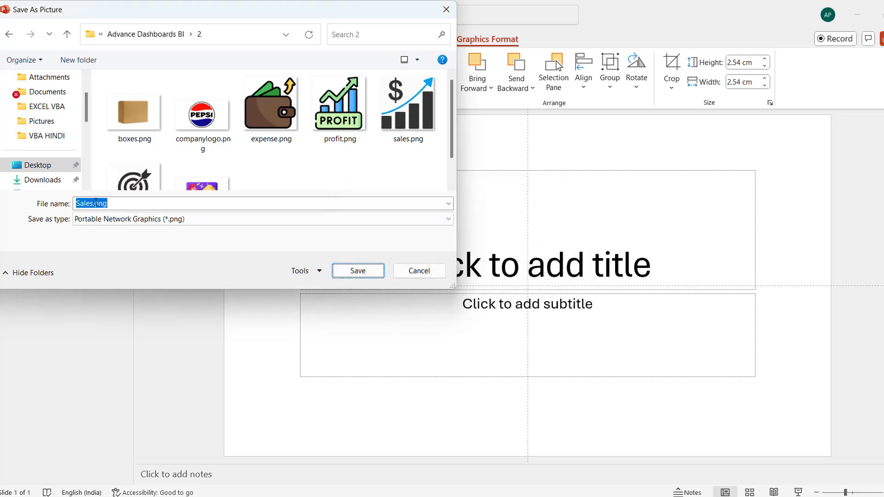
# Change the picture's file name to Sales.1png and save it.
pyautogui.click(96, 202)
pyautogui.write('1')
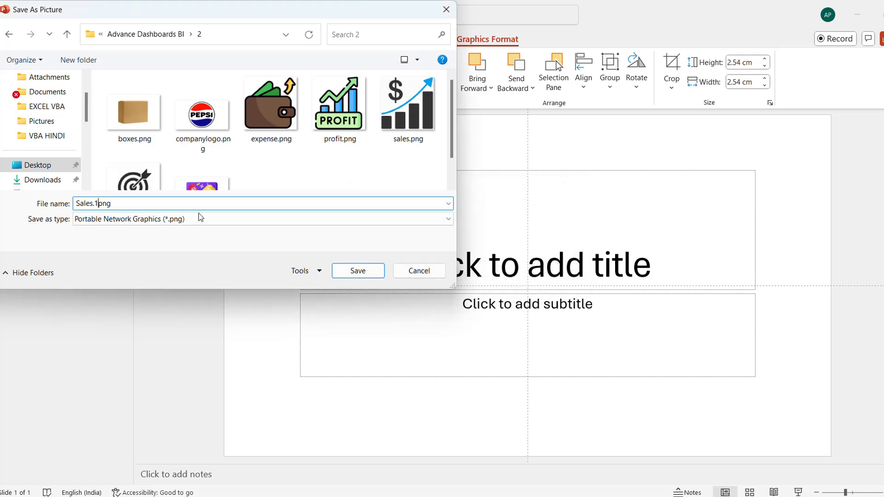
pyautogui.click(363, 272)
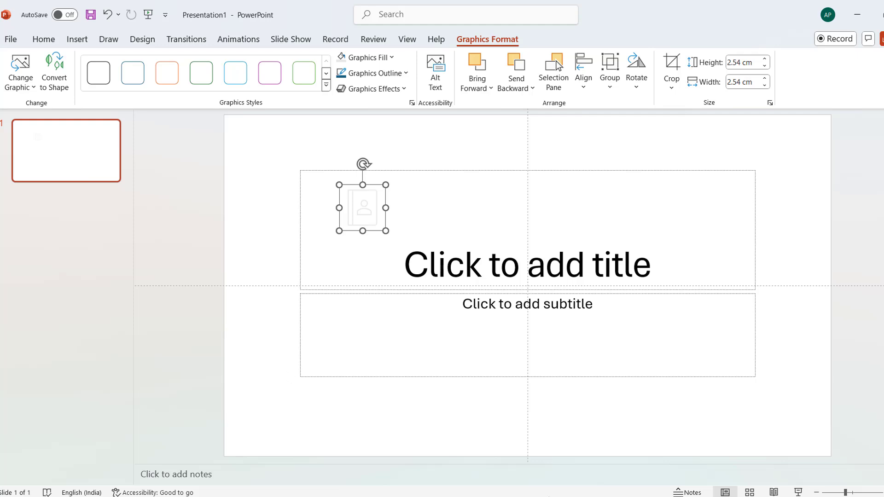
# Switch to the Product Salesdummy report in Power BI and open the Images formatting settings of the KPI card visual.
pyautogui.moveTo(529, 496)
pyautogui.moveTo(556, 496)
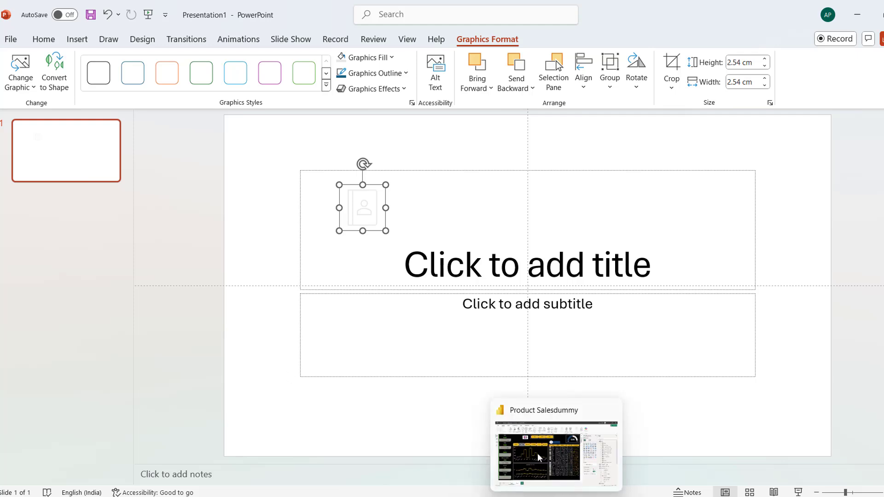
pyautogui.click(535, 414)
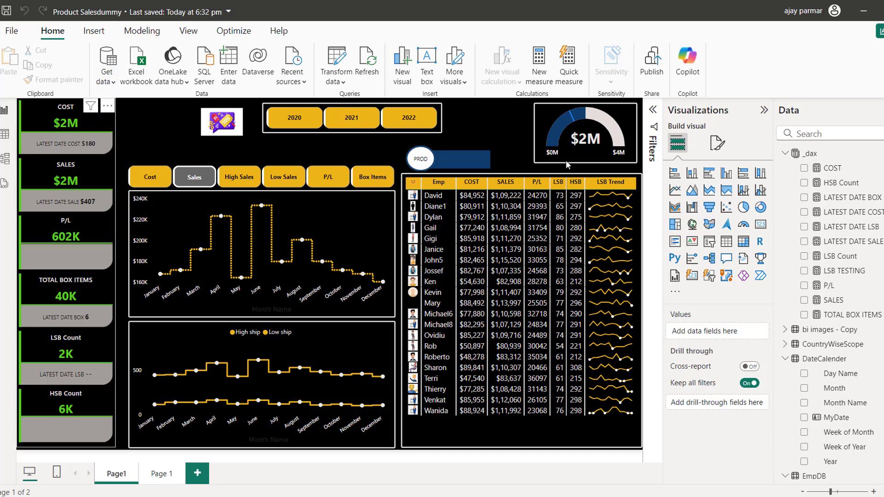
pyautogui.click(716, 143)
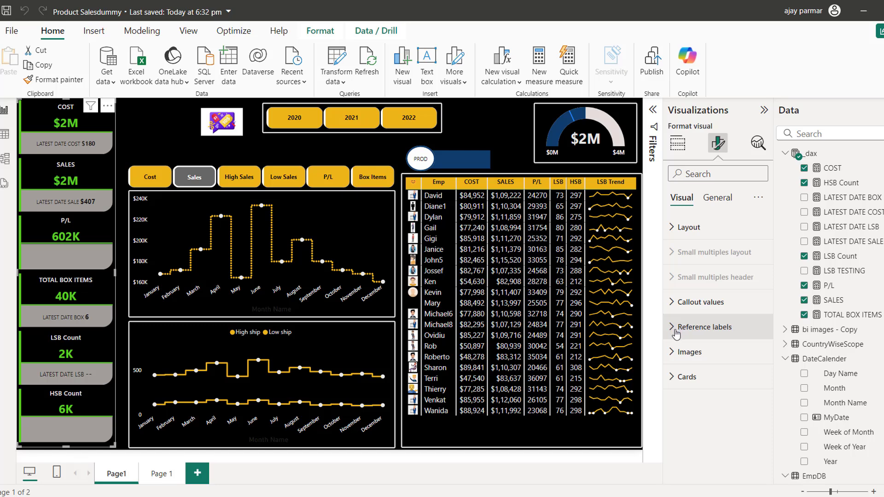
pyautogui.click(673, 354)
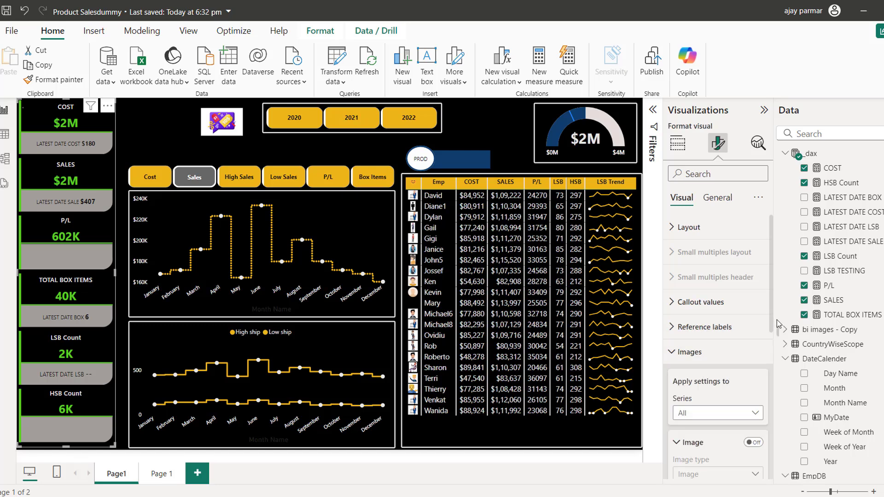
pyautogui.scroll(-3, 759, 317)
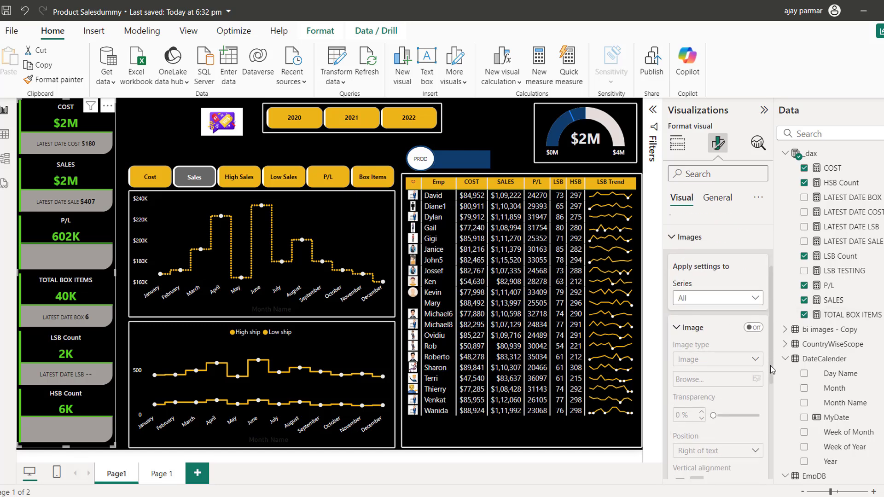
# Enable an image for the SALES series and load Sales.1png.png into it.
pyautogui.click(739, 301)
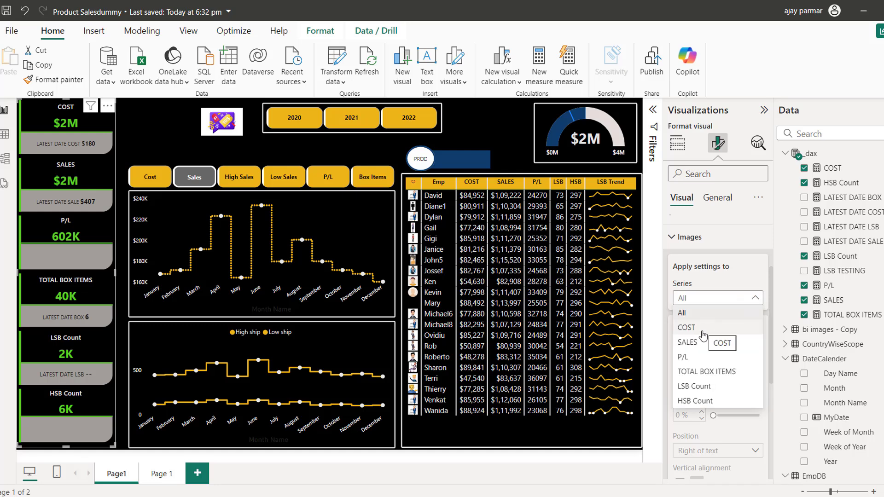
pyautogui.click(705, 342)
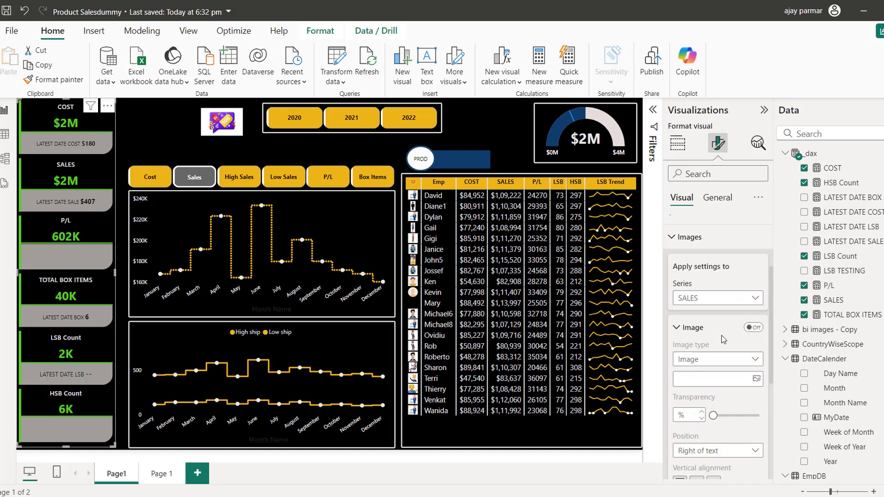
pyautogui.click(753, 328)
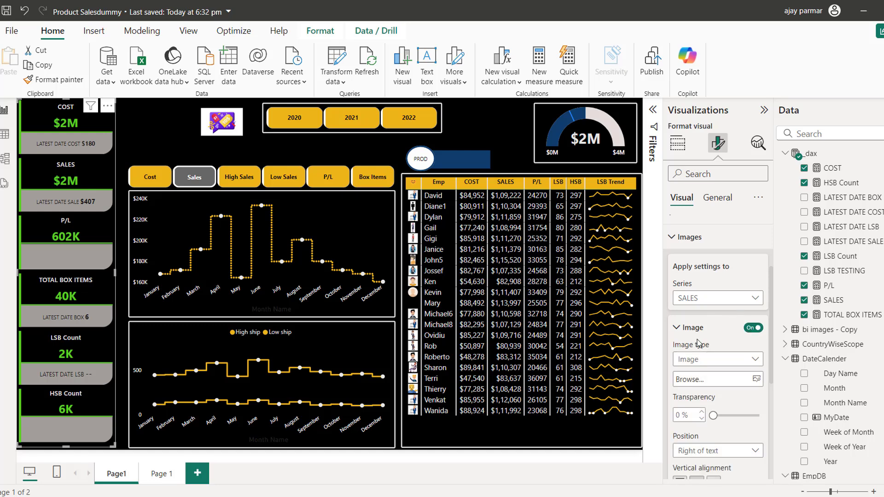
pyautogui.click(757, 381)
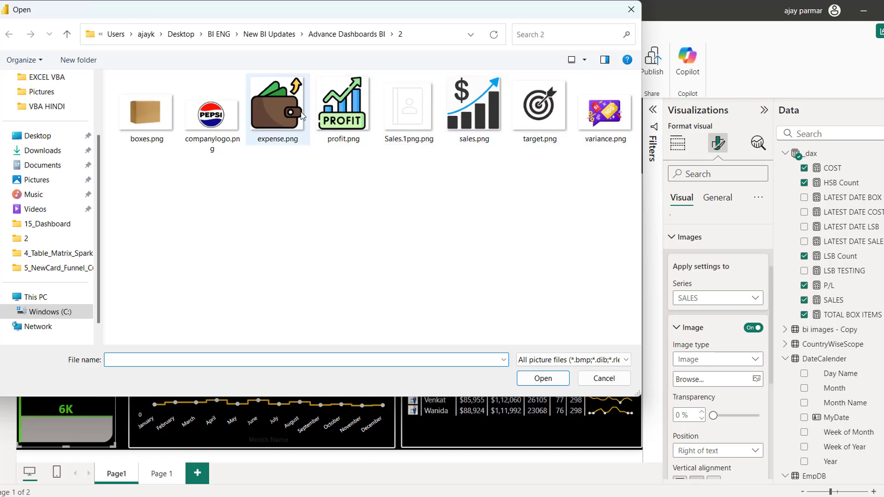
pyautogui.click(418, 129)
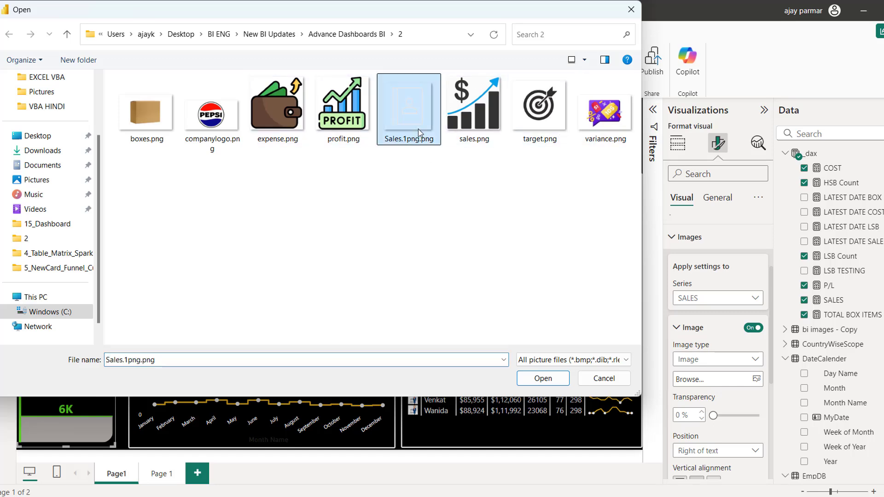
pyautogui.click(544, 380)
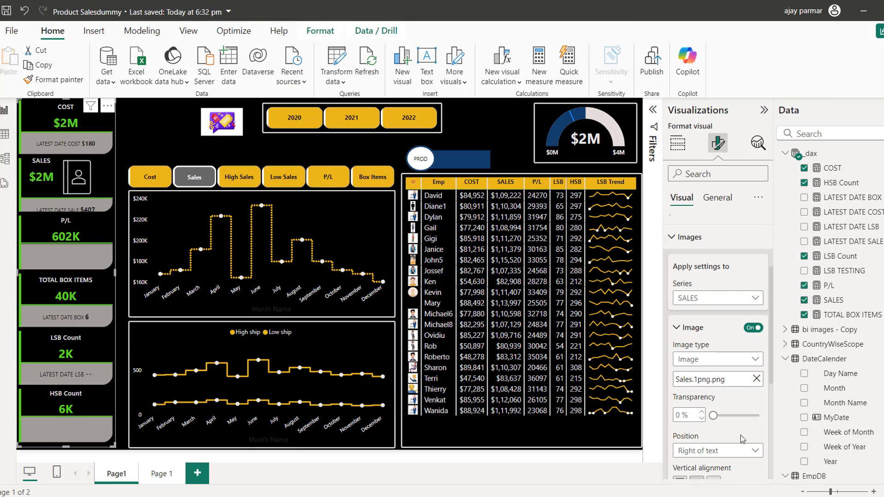
# Try the Below text position for the SALES image and restore it to Right of text, keeping the Image type.
pyautogui.click(757, 451)
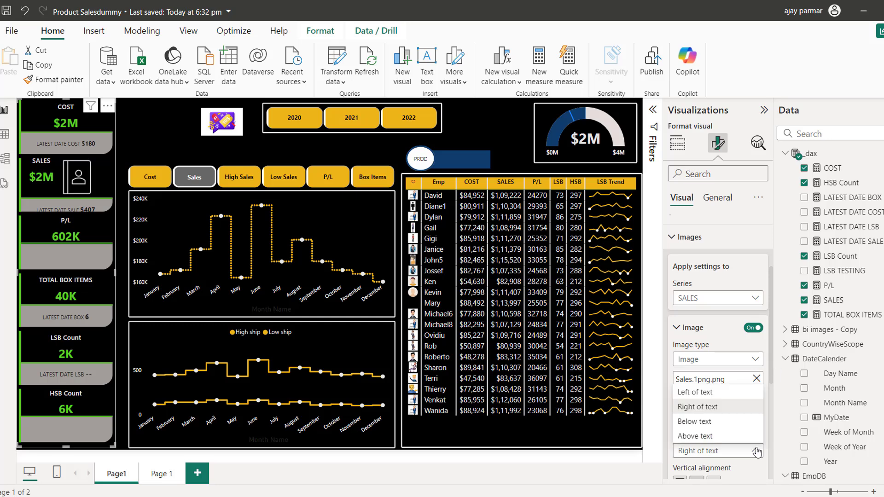
pyautogui.click(714, 422)
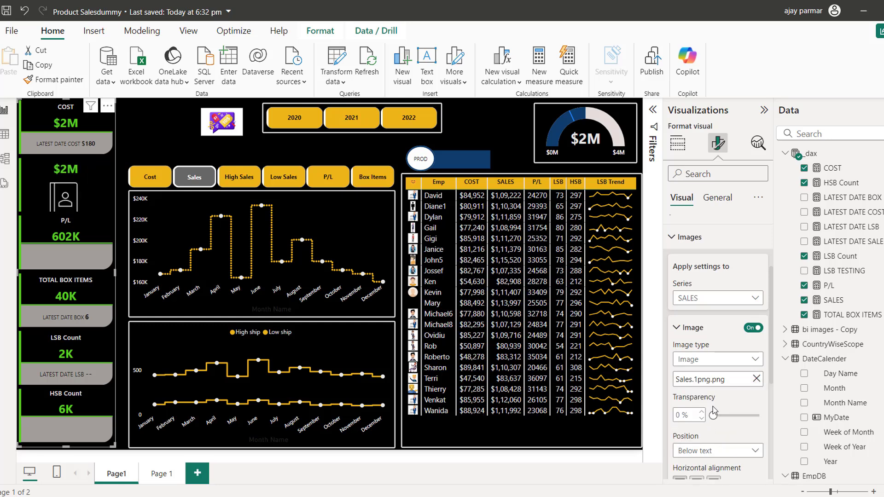
pyautogui.click(719, 366)
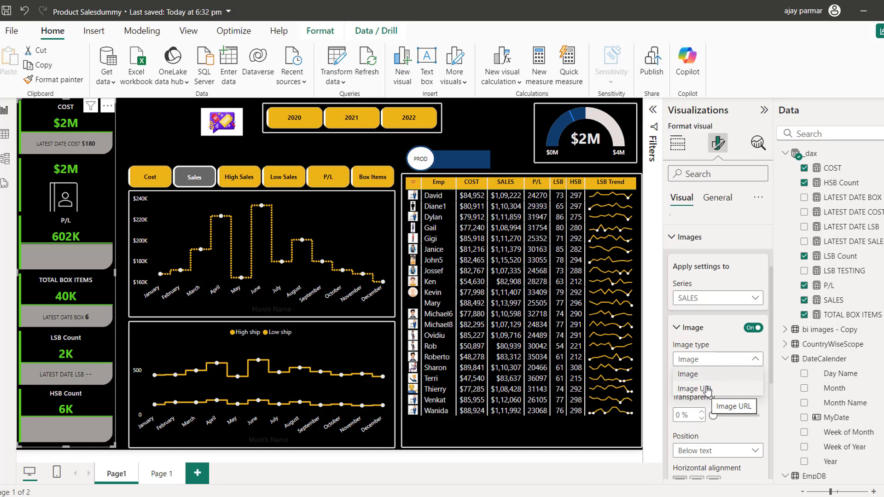
pyautogui.click(700, 375)
pyautogui.click(736, 451)
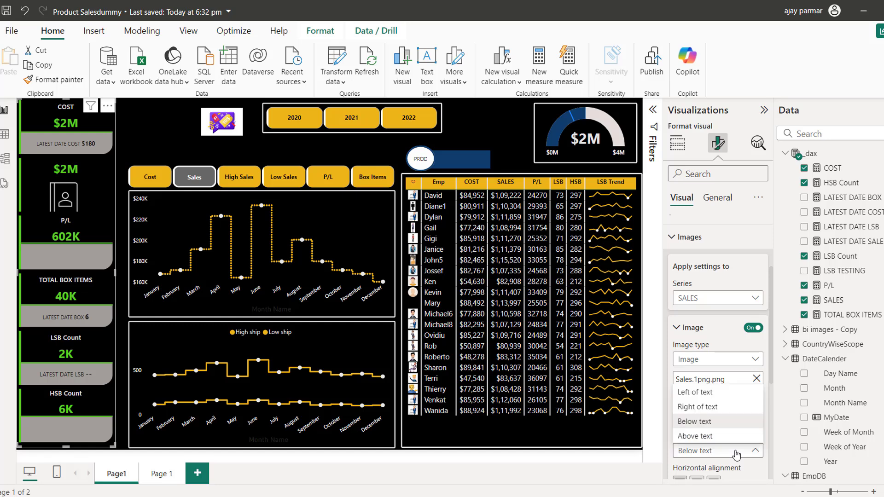
pyautogui.click(705, 406)
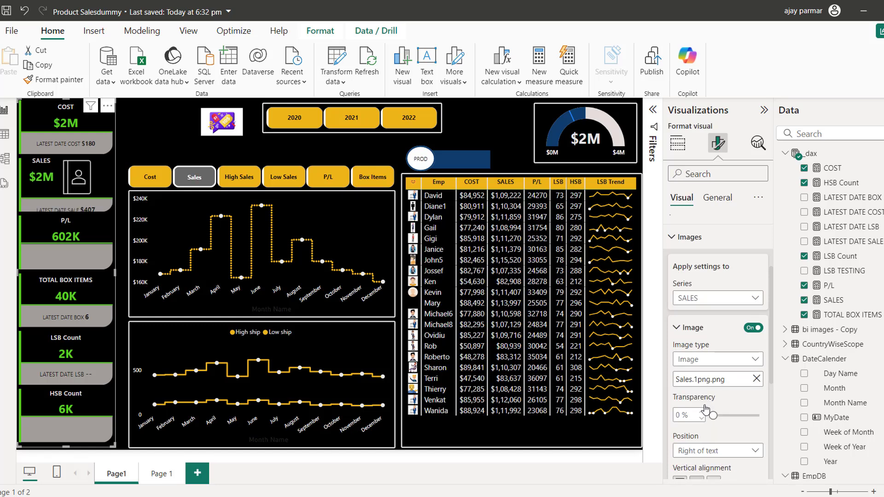
# Align the SALES image vertically to the middle and set the space between image and text to 20 px.
pyautogui.moveTo(772, 369); pyautogui.dragTo(773, 416)
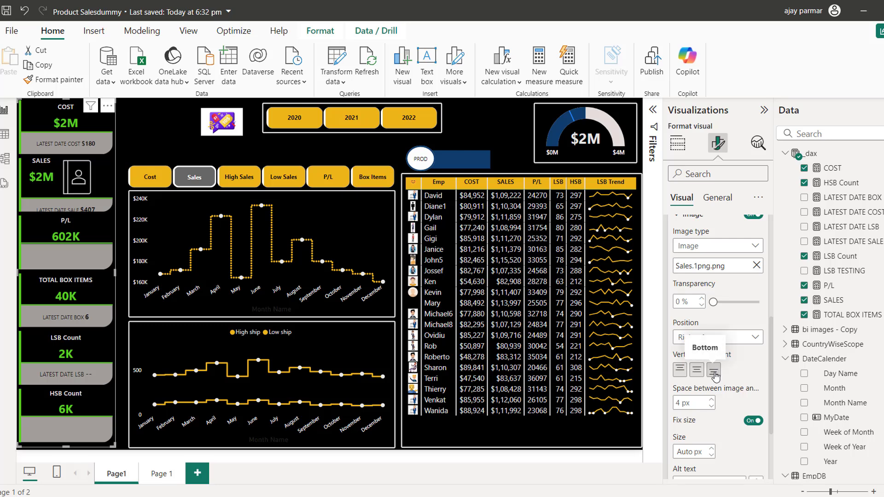
pyautogui.click(680, 371)
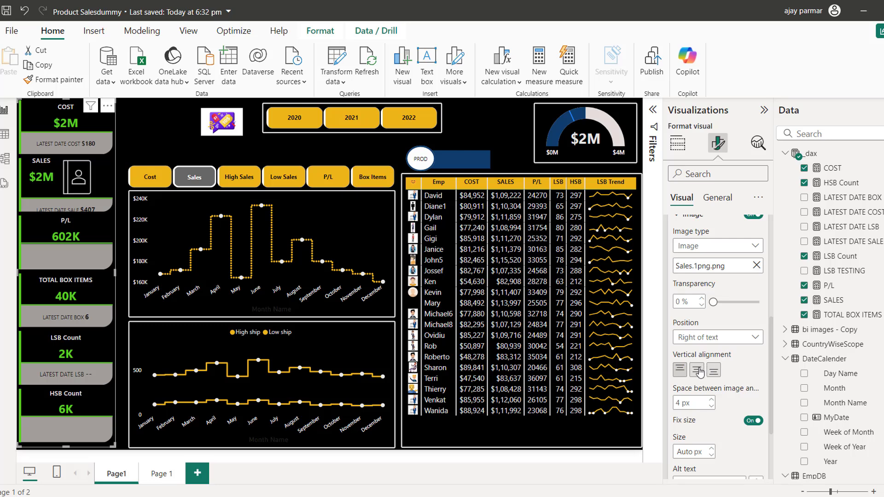
pyautogui.click(698, 370)
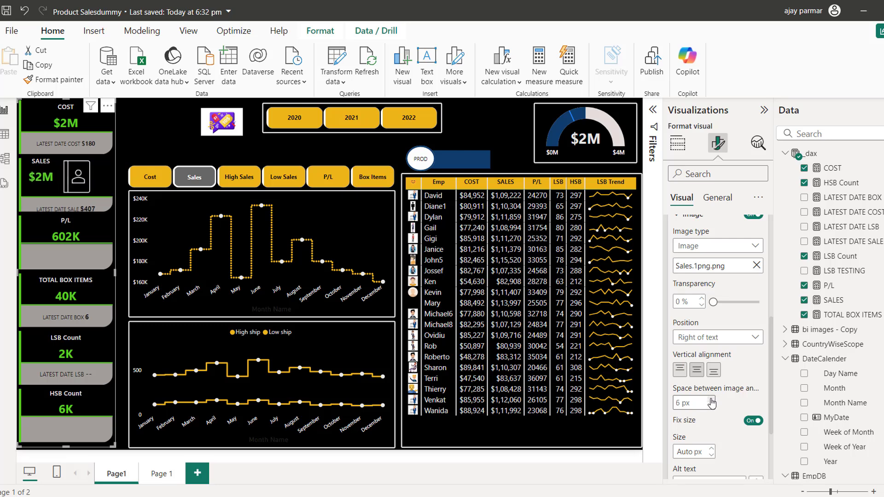
pyautogui.click(711, 399)
pyautogui.click(711, 400)
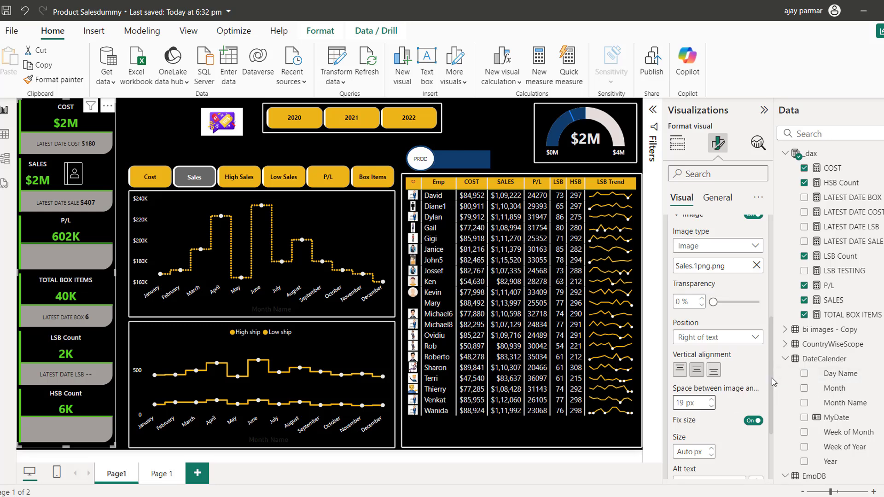
pyautogui.scroll(-3, 773, 382)
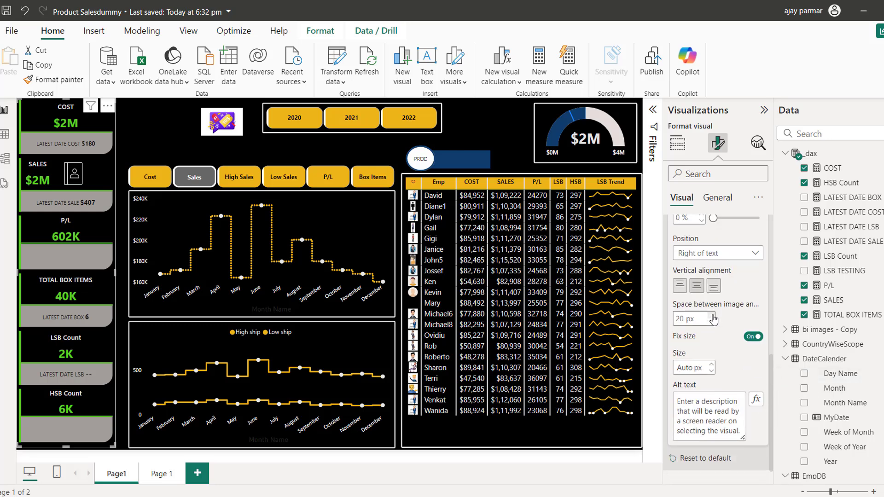
# Set the SALES image's size to 40 px and increase the space between image and text to 30 px.
pyautogui.click(693, 368)
pyautogui.write('2')
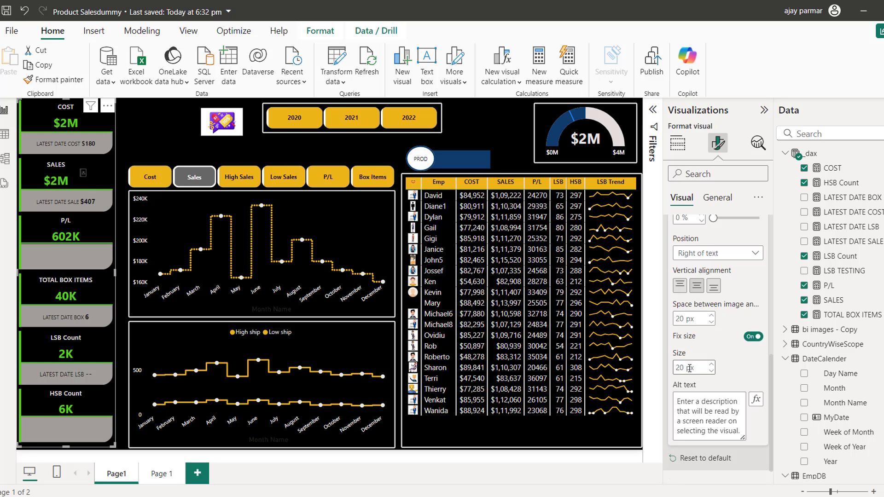
pyautogui.write('0')
pyautogui.press('BackSpace')
pyautogui.write('9')
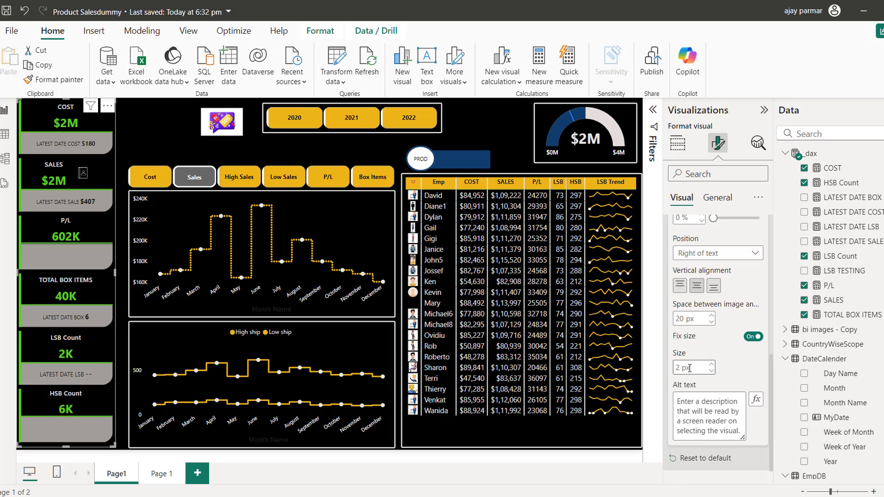
pyautogui.press('BackSpace')
pyautogui.write('35')
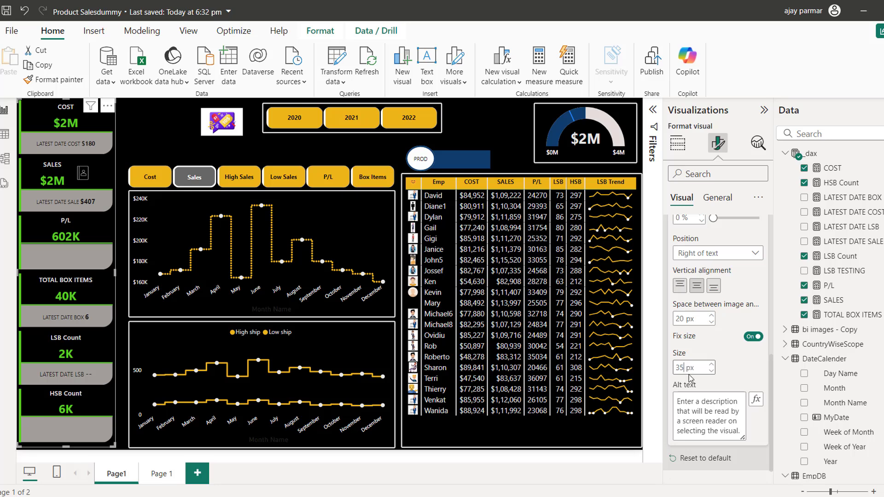
pyautogui.press('BackSpace')
pyautogui.press('BackSpace')
pyautogui.write('40')
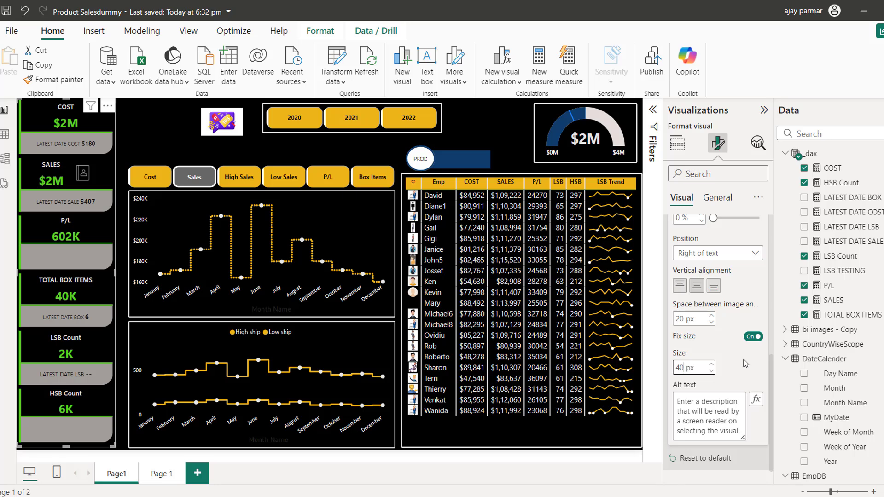
pyautogui.click(745, 363)
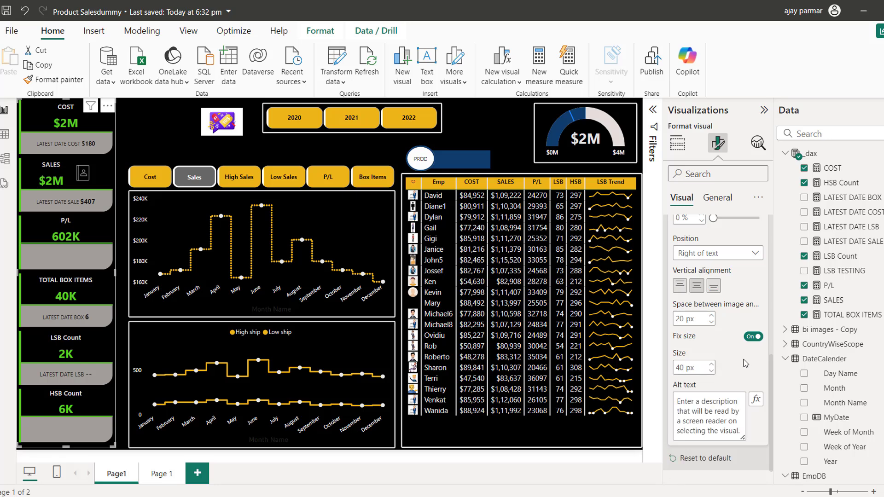
pyautogui.click(713, 316)
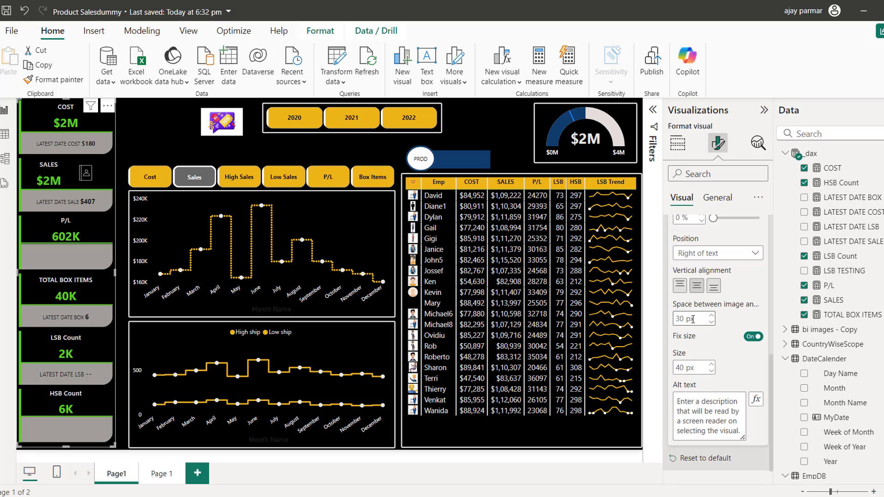
pyautogui.click(166, 146)
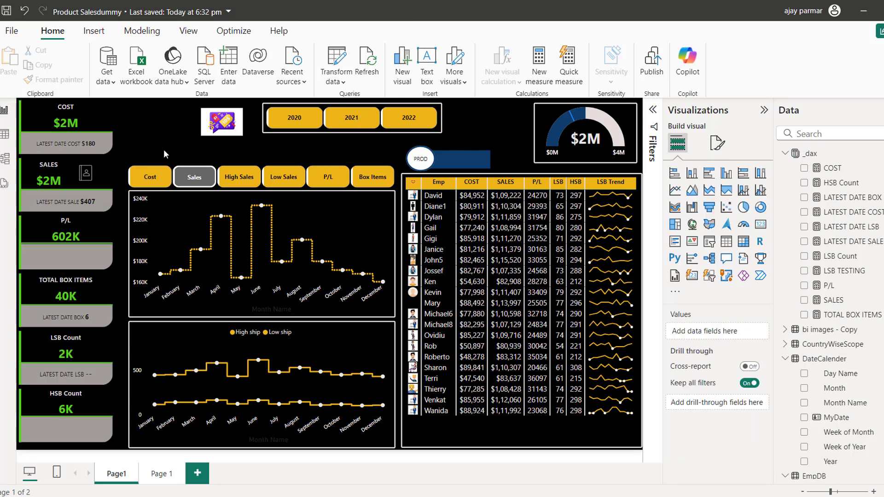
# Shrink the logo image and move it next to the KPI cards, above the Cost button.
pyautogui.click(765, 112)
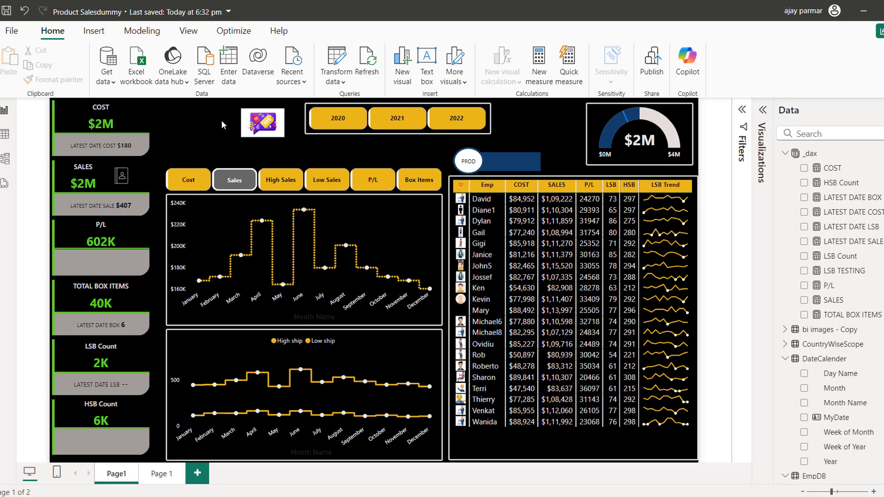
pyautogui.click(261, 123)
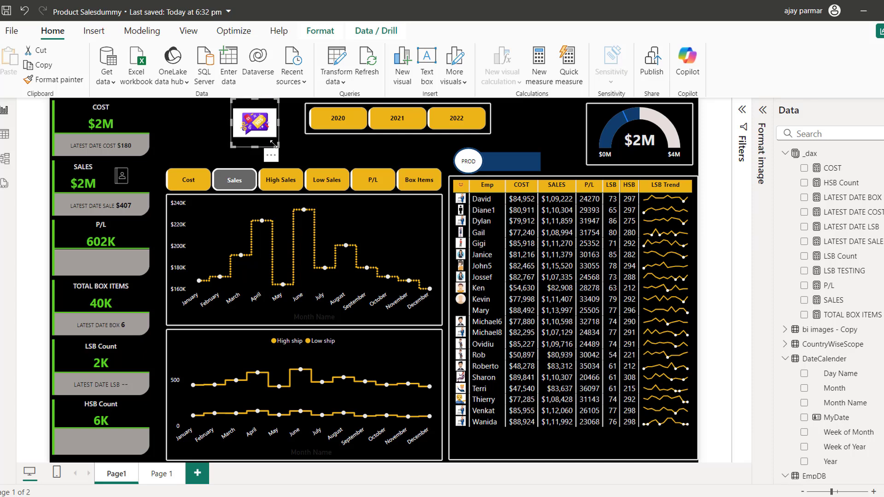
pyautogui.moveTo(276, 130); pyautogui.dragTo(196, 129)
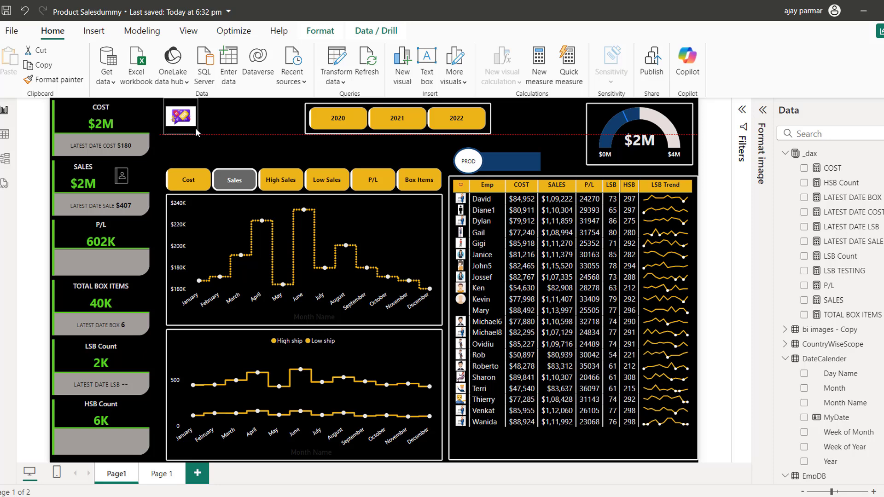
pyautogui.click(229, 148)
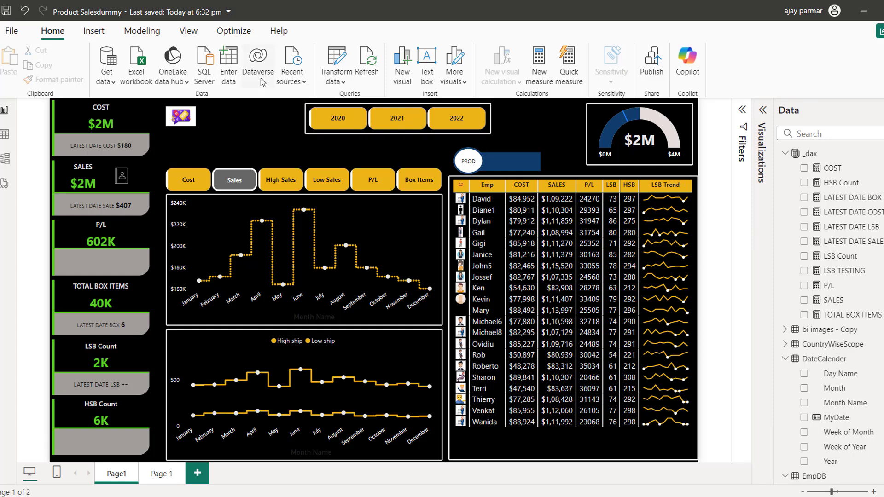
# Insert a text box reading PERFORMANCE DASHBOARD and reduce its height to a single line.
pyautogui.click(91, 33)
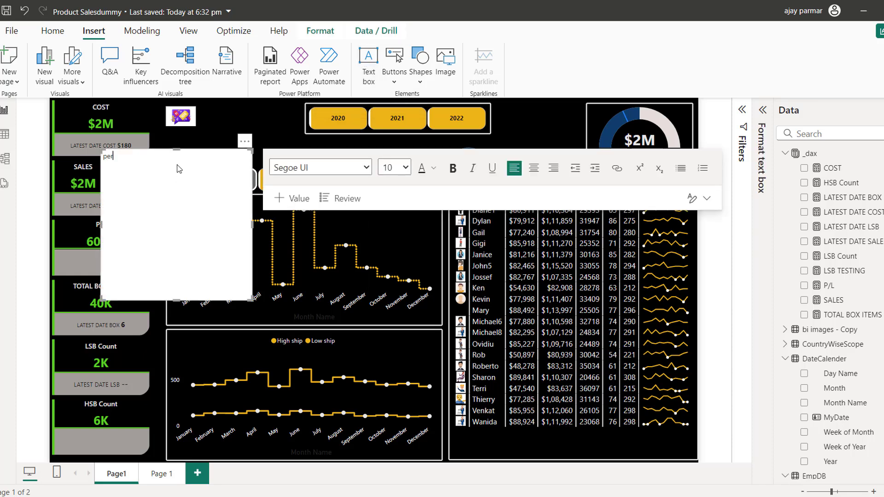
pyautogui.write('FORMANCE DASHBOARD')
pyautogui.moveTo(178, 296); pyautogui.dragTo(180, 165)
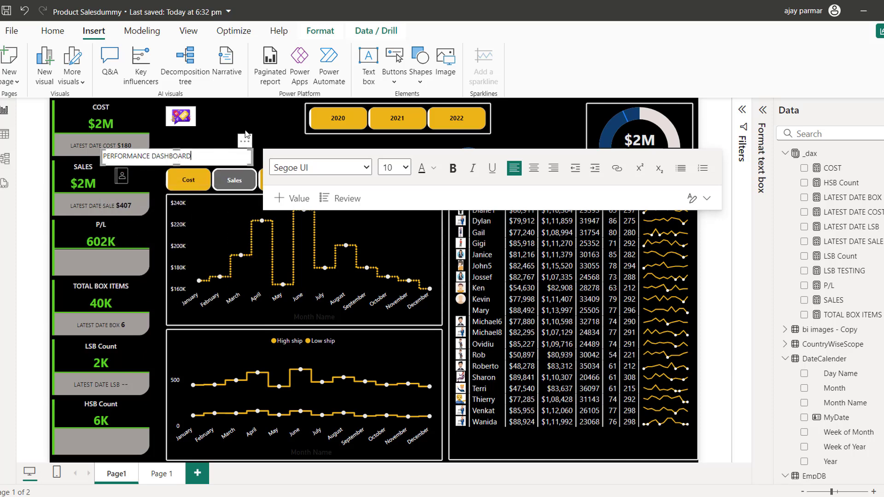
# Try to format the PERFORMANCE DASHBOARD text as bold Arial Black, size 11, without selecting it.
pyautogui.click(367, 167)
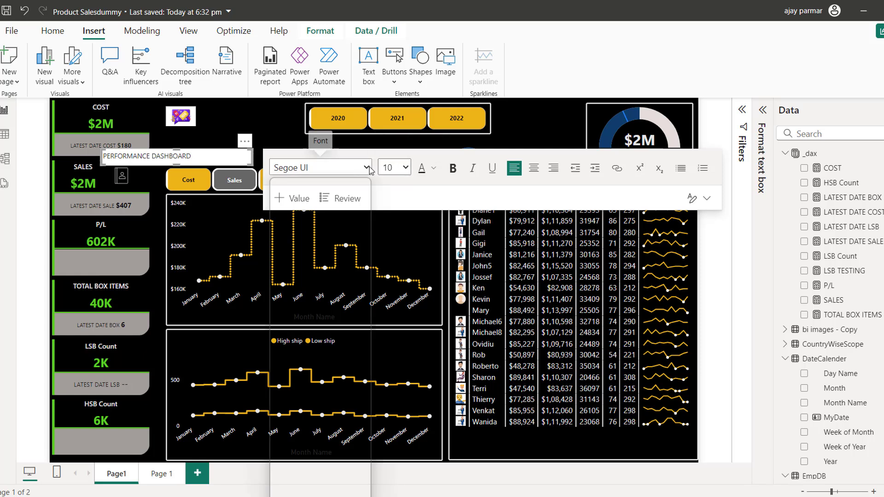
pyautogui.click(324, 202)
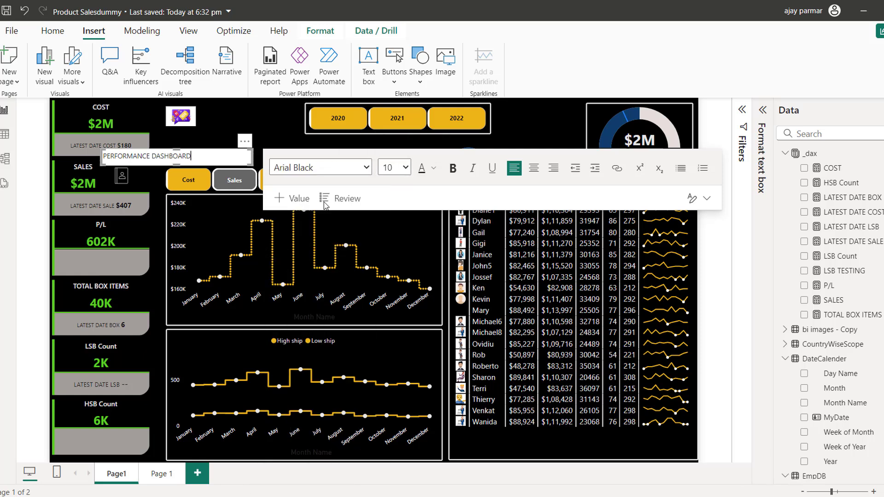
pyautogui.click(453, 171)
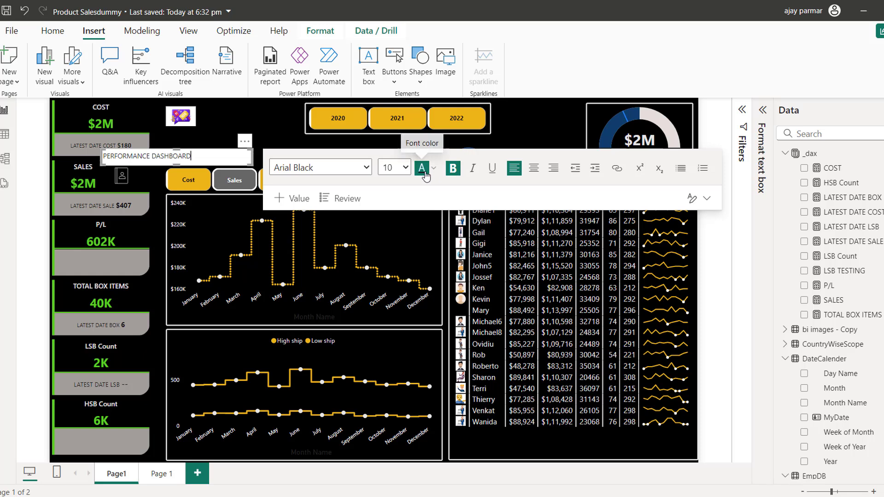
pyautogui.click(404, 168)
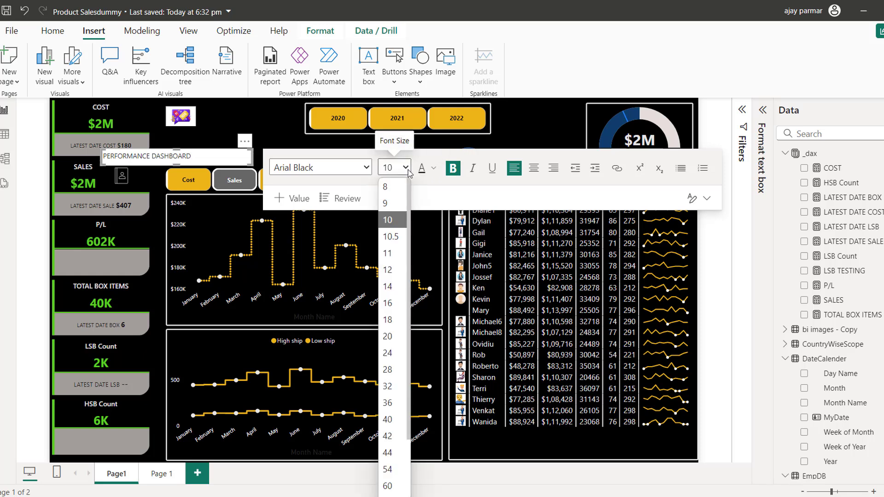
pyautogui.click(392, 252)
# Format the whole PERFORMANCE DASHBOARD text in Arial Black, size 14.
pyautogui.hotkey('ctrl', 'a')
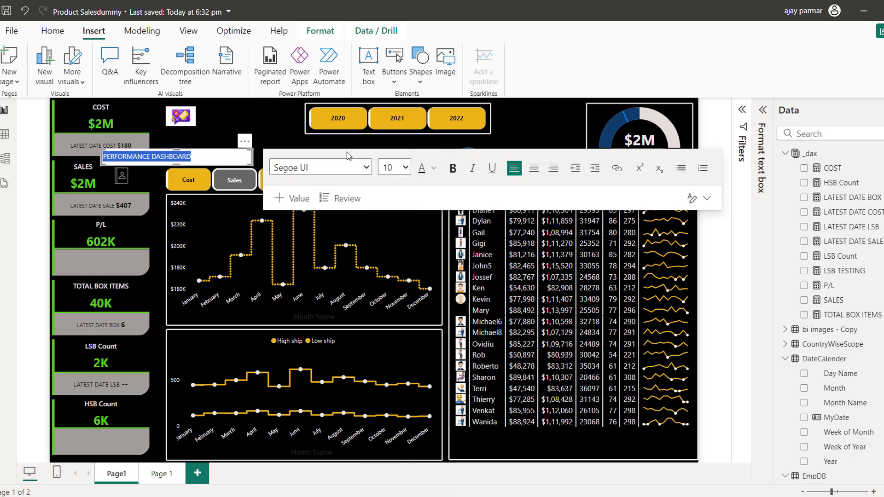
pyautogui.click(366, 167)
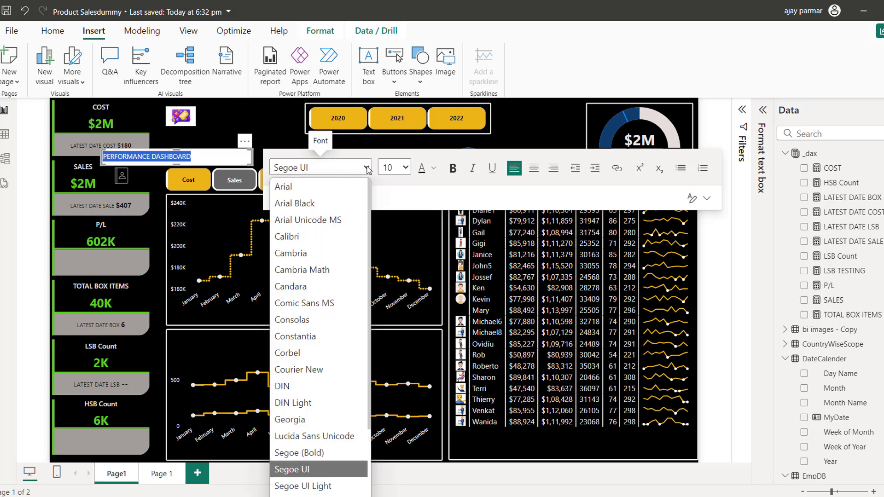
pyautogui.click(328, 200)
pyautogui.click(405, 167)
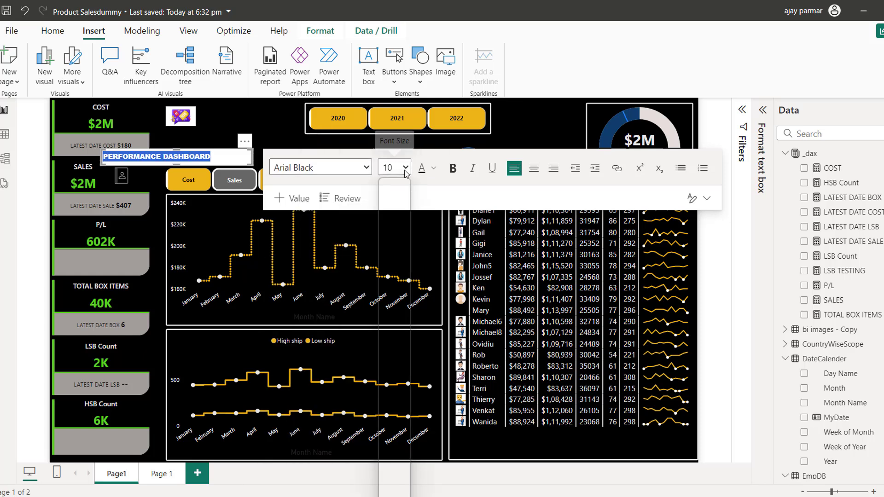
pyautogui.click(398, 287)
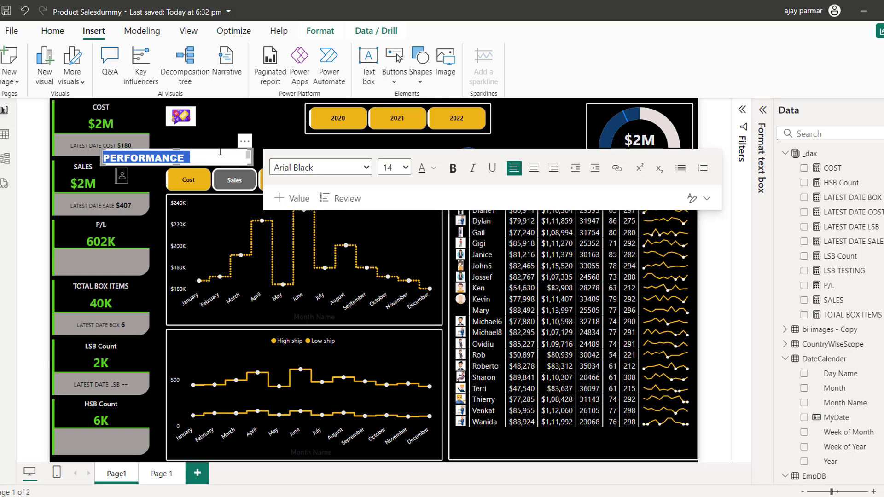
pyautogui.click(224, 137)
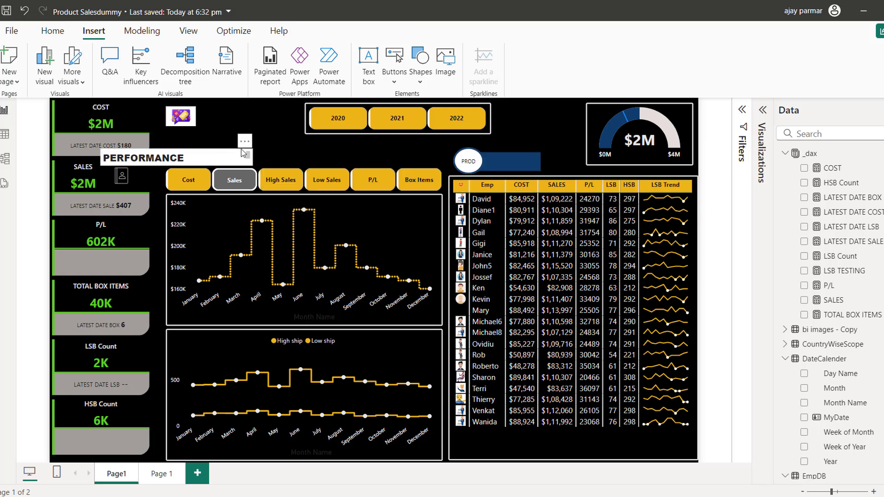
# Narrow the year slicer beside the gauge and fit the widened title text box between the logo image and the slicer.
pyautogui.moveTo(195, 153); pyautogui.dragTo(277, 124)
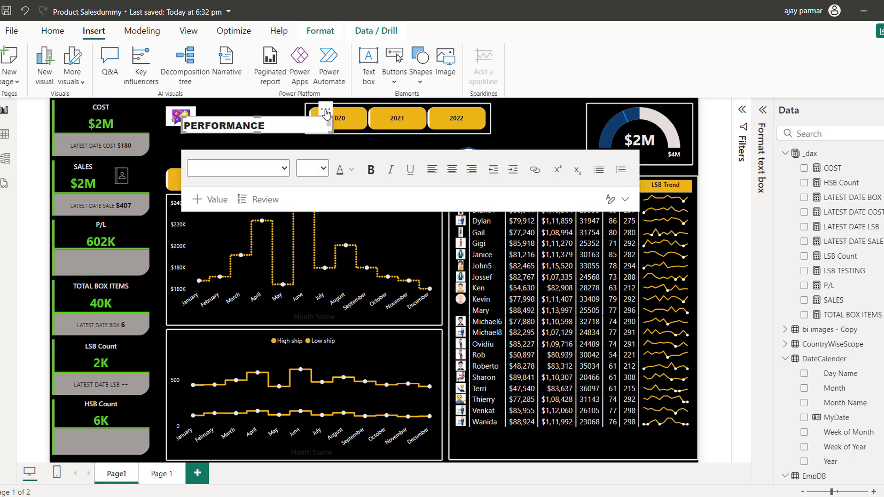
pyautogui.click(392, 136)
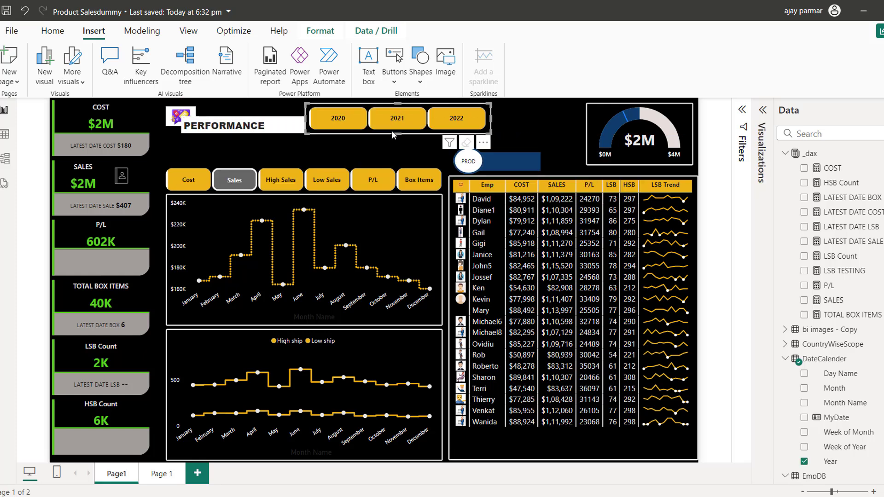
pyautogui.moveTo(392, 136); pyautogui.dragTo(477, 134)
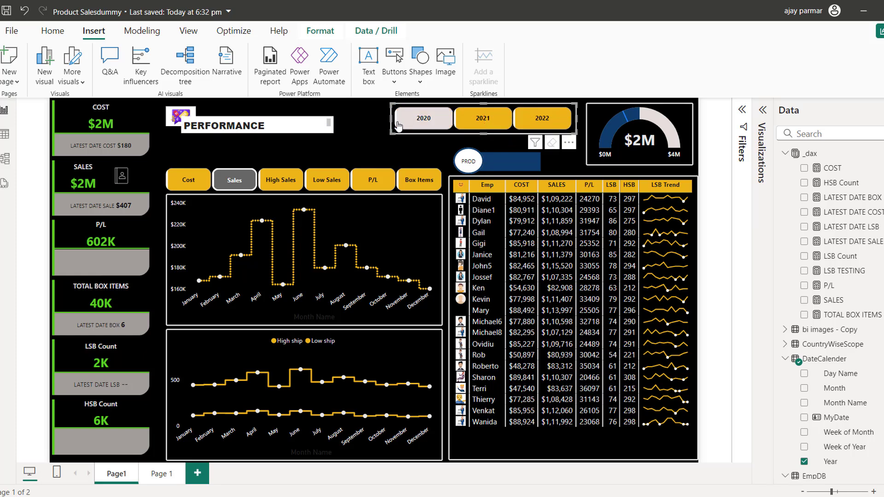
pyautogui.moveTo(391, 119); pyautogui.dragTo(434, 121)
pyautogui.moveTo(312, 132); pyautogui.dragTo(426, 116)
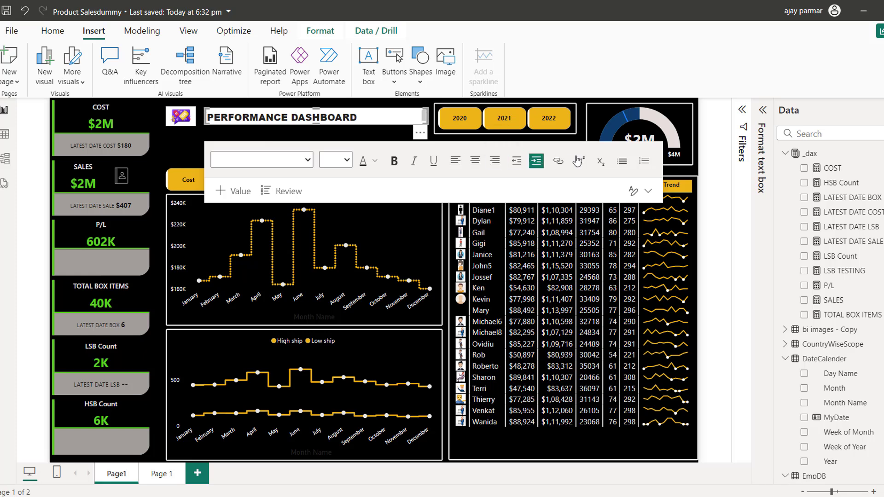
# Set the title text box's background color to black after trying dark gray.
pyautogui.click(763, 109)
pyautogui.click(684, 250)
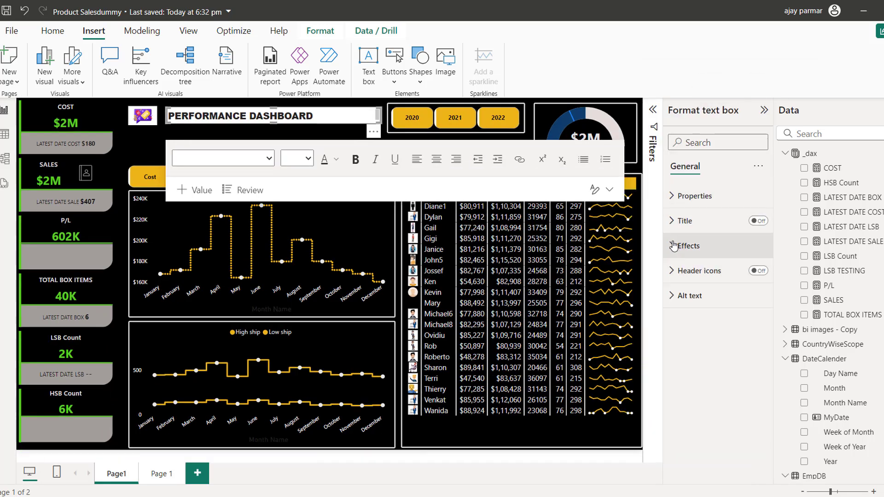
pyautogui.click(697, 307)
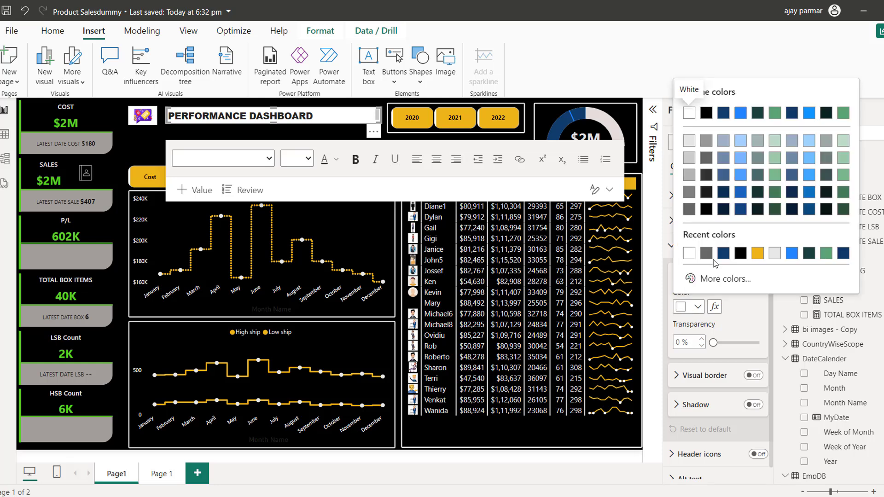
pyautogui.click(709, 253)
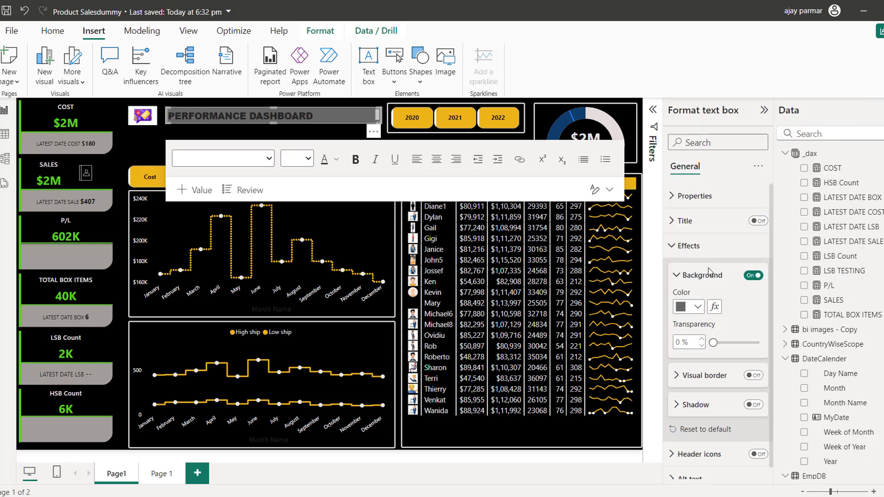
pyautogui.click(697, 307)
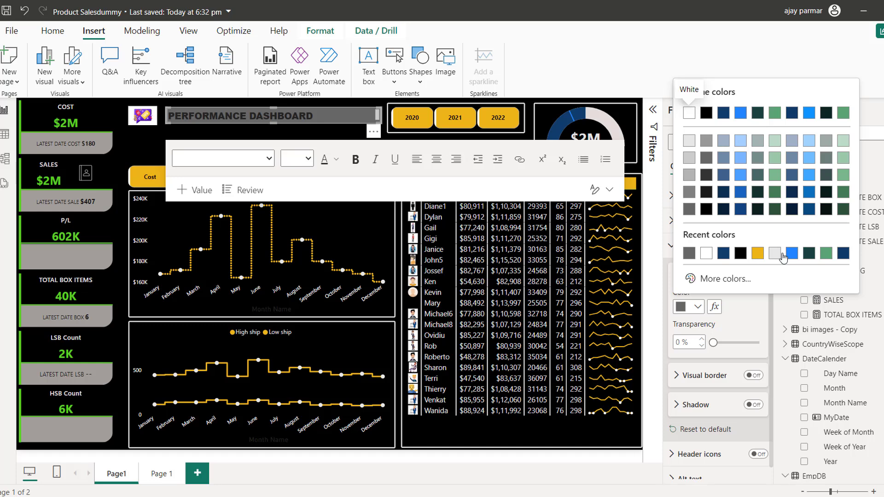
pyautogui.click(741, 254)
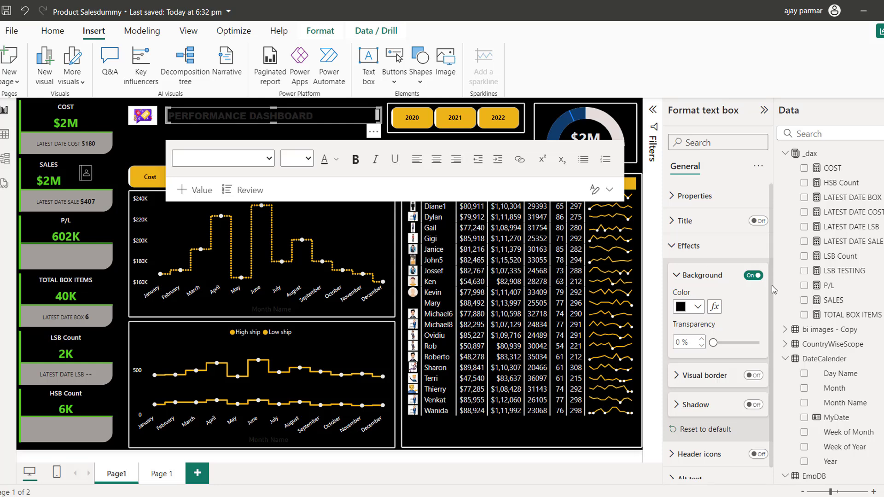
pyautogui.scroll(-1, 769, 322)
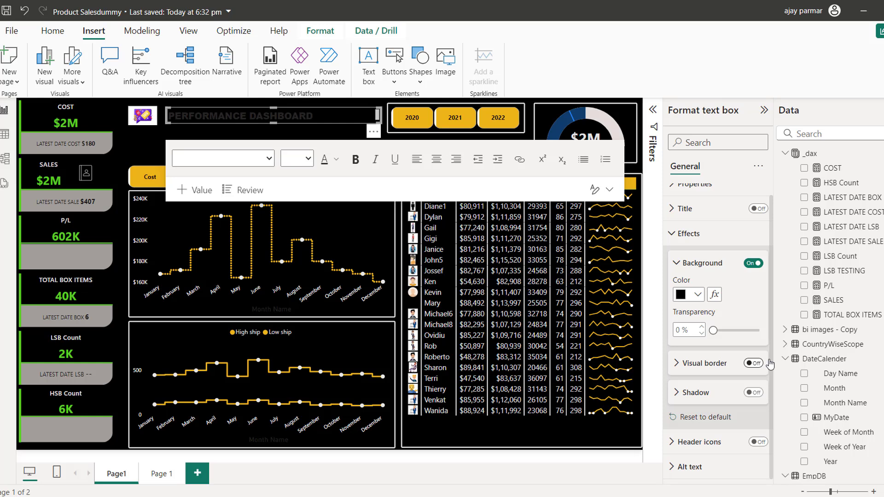
# Set the PERFORMANCE DASHBOARD text's font color to the bright blue theme color after trying white.
pyautogui.click(336, 161)
pyautogui.click(348, 197)
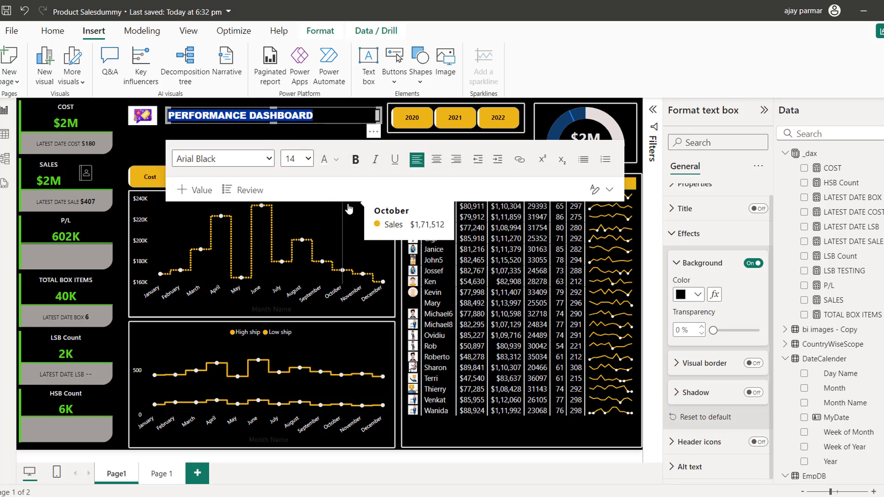
pyautogui.click(336, 160)
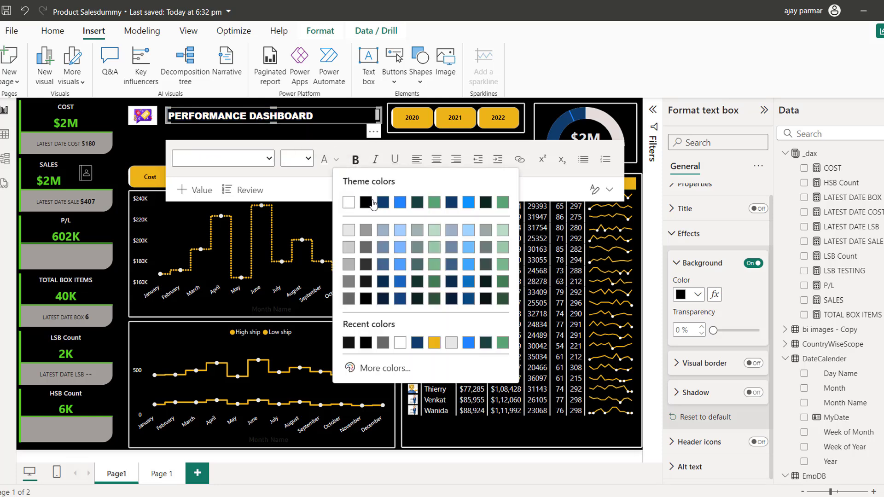
pyautogui.click(399, 203)
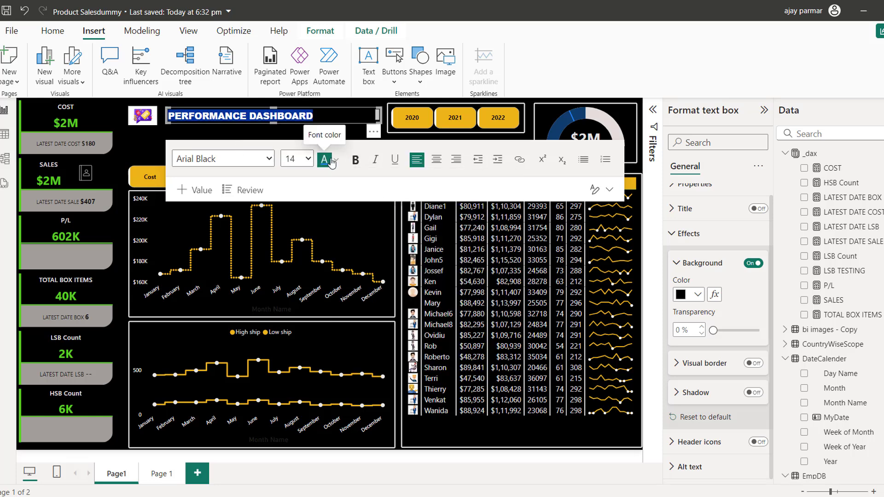
# Format the title text as size 20, centered, and increase the text box's height to fit it.
pyautogui.click(308, 159)
pyautogui.click(290, 327)
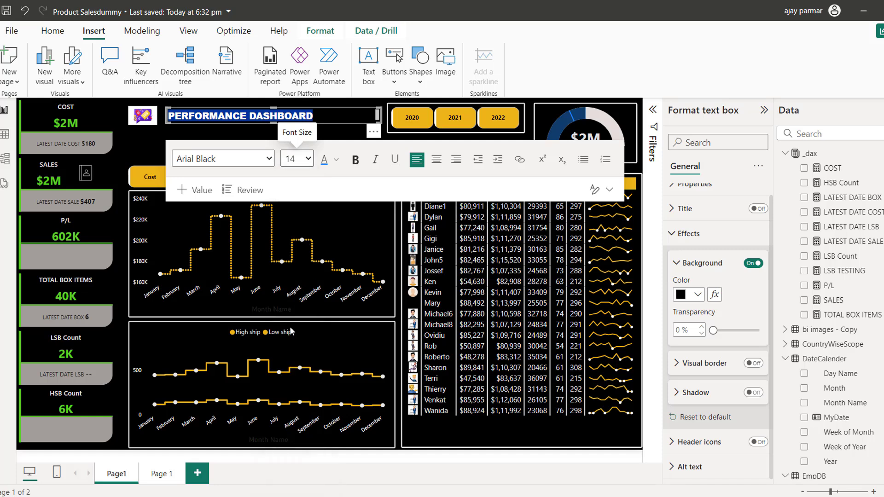
pyautogui.click(438, 162)
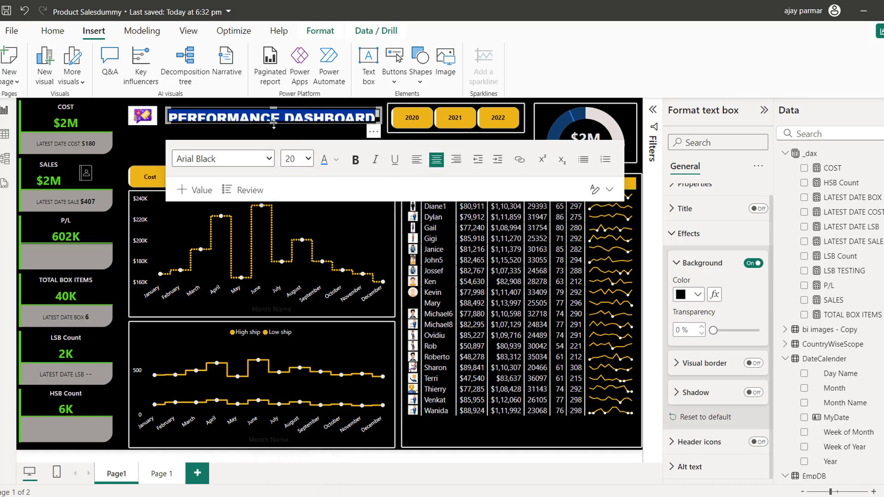
pyautogui.moveTo(274, 123); pyautogui.dragTo(274, 131)
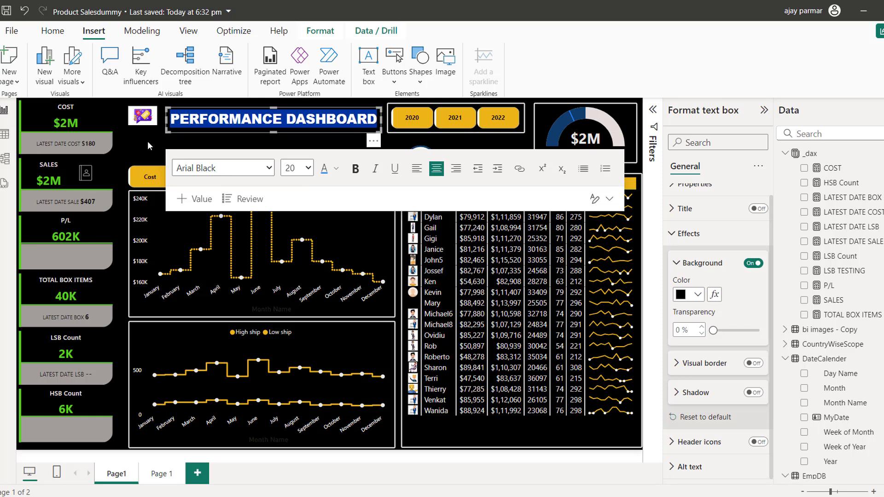
pyautogui.click(135, 144)
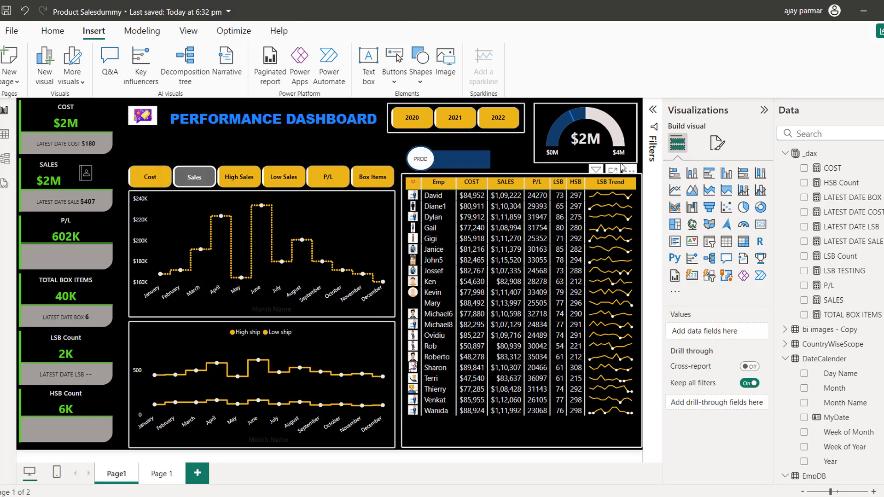
# Enlarge the report view by collapsing the visualizations pane and test the PROD/EMP toggle between the employee and product tables.
pyautogui.click(763, 111)
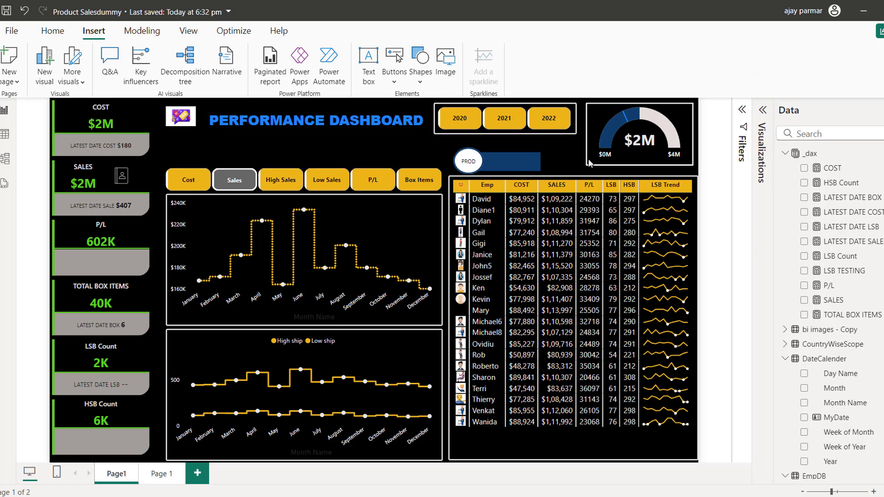
pyautogui.click(468, 166)
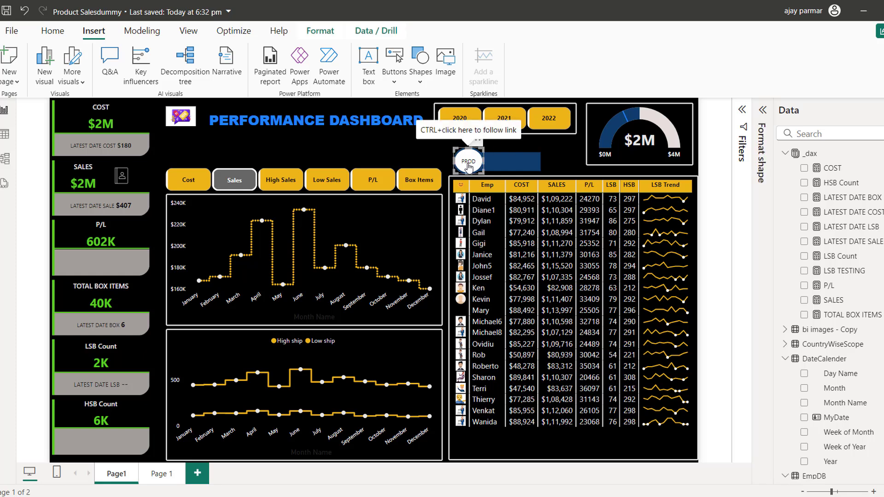
pyautogui.keyDown('ctrl'); pyautogui.click(469, 165); pyautogui.keyUp('ctrl')
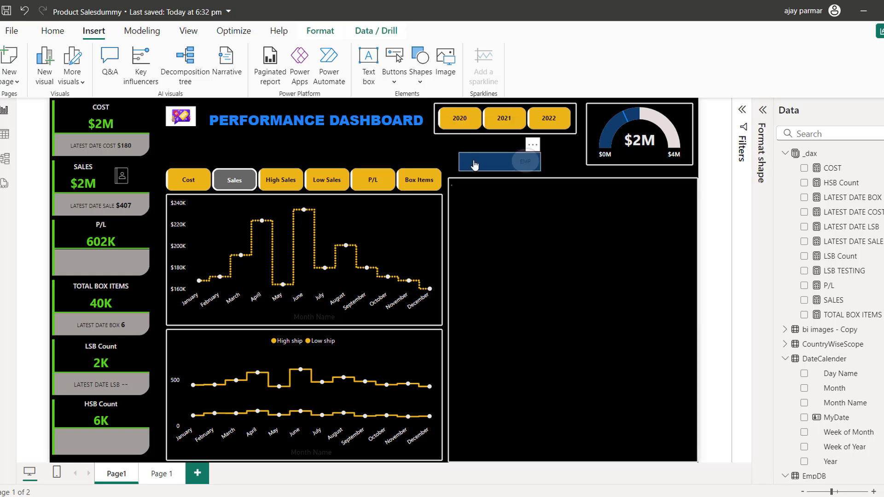
pyautogui.click(526, 165)
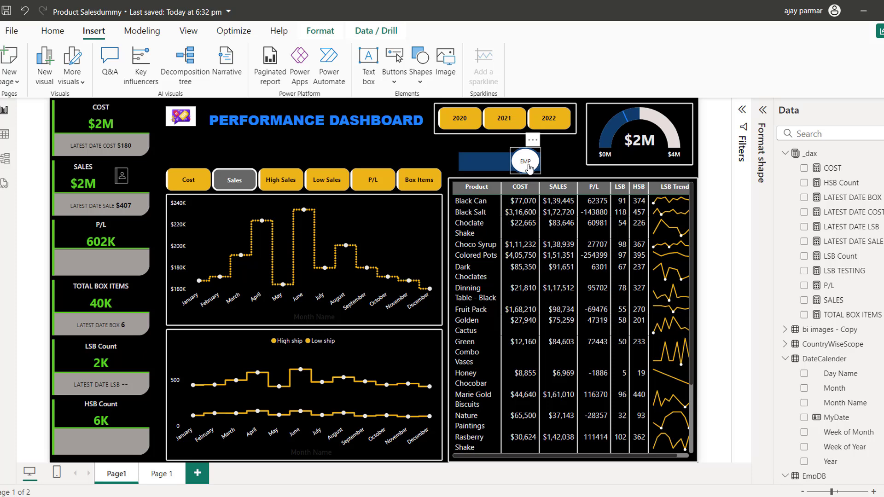
pyautogui.keyDown('ctrl'); pyautogui.click(529, 166); pyautogui.keyUp('ctrl')
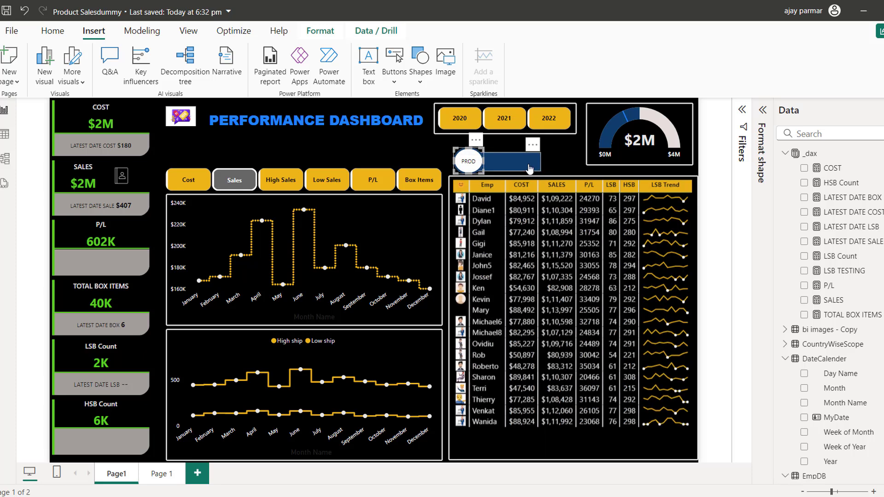
pyautogui.keyDown('ctrl'); pyautogui.click(493, 162); pyautogui.keyUp('ctrl')
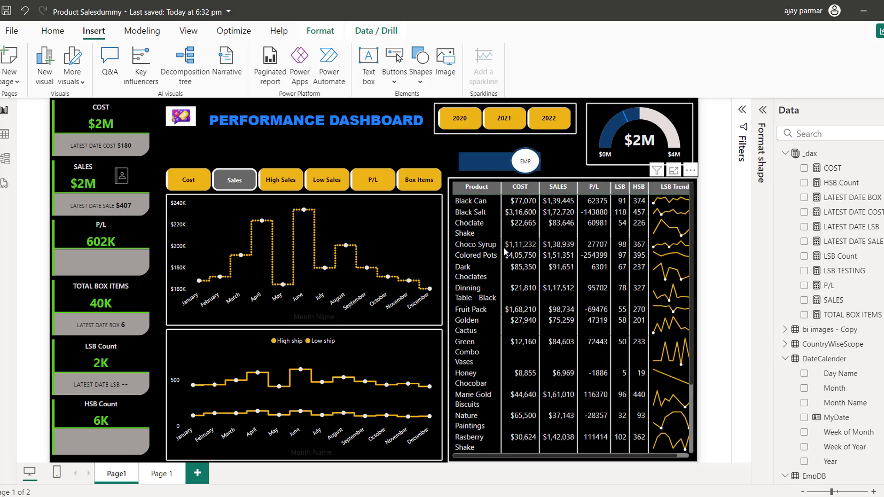
# Filter the dashboard to 2020 with the year slicer and switch from the product table to the employee table.
pyautogui.click(467, 120)
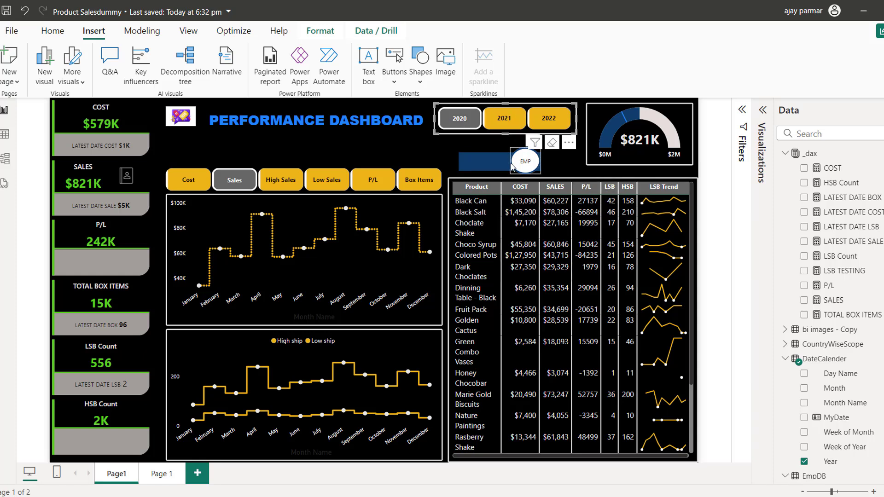
pyautogui.click(525, 161)
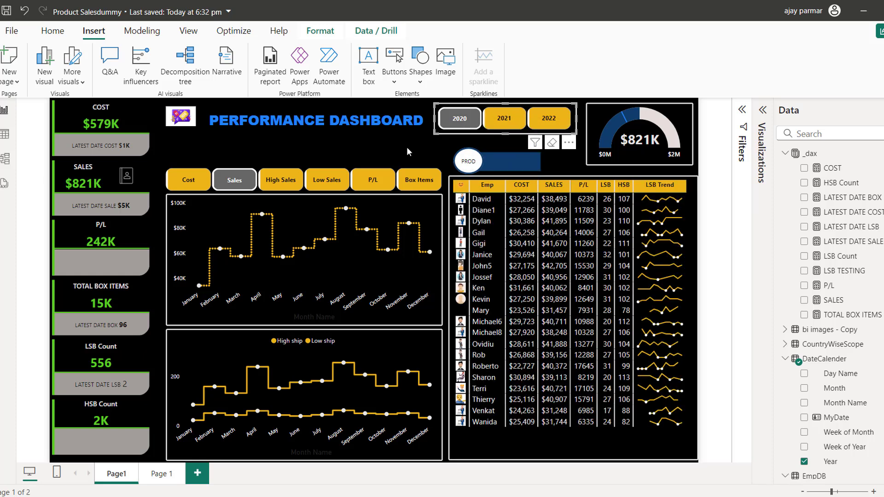